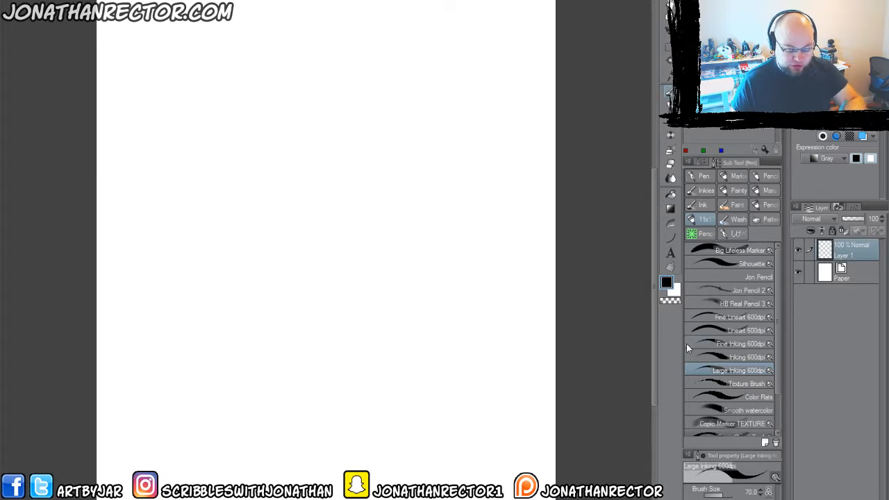
Draw a circle, a cube and a cone with a dashed rear base edge in a row, in black with the Large Inking 600dpi brush.
left_click_drag(211, 168, 226, 209)
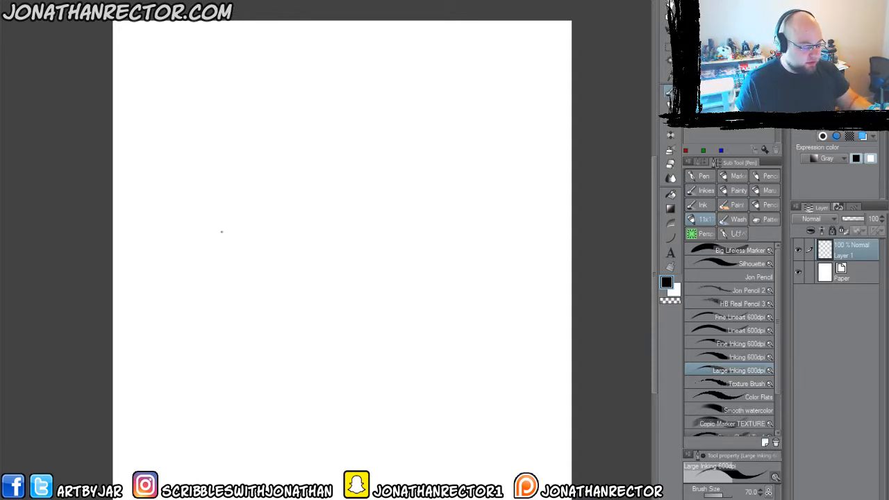
mouse_move(228, 167)
left_mouse_down()
mouse_move(218, 249)
mouse_move(196, 177)
mouse_move(243, 175)
left_mouse_up()
mouse_move(385, 190)
left_mouse_down()
mouse_move(337, 268)
mouse_move(309, 214)
mouse_move(328, 186)
mouse_move(385, 187)
left_mouse_up()
mouse_move(321, 177)
left_mouse_down()
mouse_move(383, 189)
mouse_move(401, 246)
mouse_move(386, 270)
left_mouse_up()
mouse_move(495, 263)
left_mouse_down()
mouse_move(434, 254)
mouse_move(451, 242)
mouse_move(496, 243)
mouse_move(509, 256)
mouse_move(500, 264)
mouse_move(430, 255)
mouse_move(464, 141)
mouse_move(510, 263)
left_mouse_up()
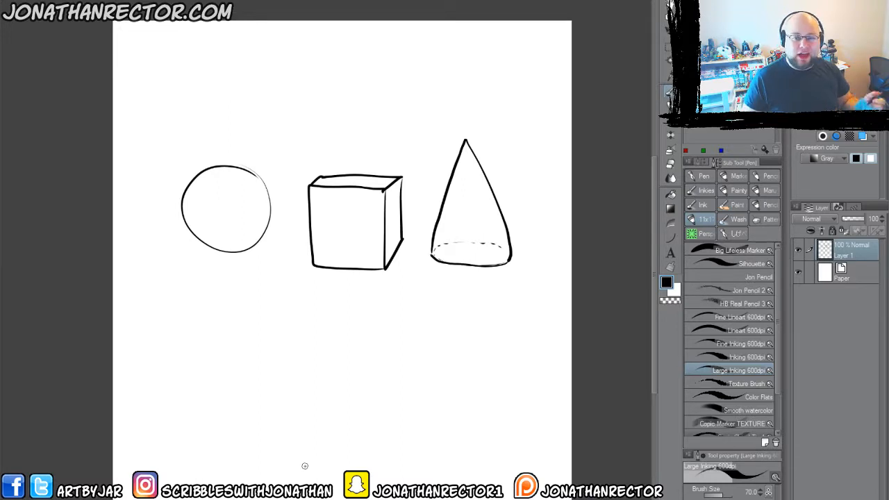
Add dashed horizontal and curved vertical contour lines inside the circle so it reads as a sphere.
scroll(179, 222, "up", 1)
left_click_drag(245, 320, 130, 396)
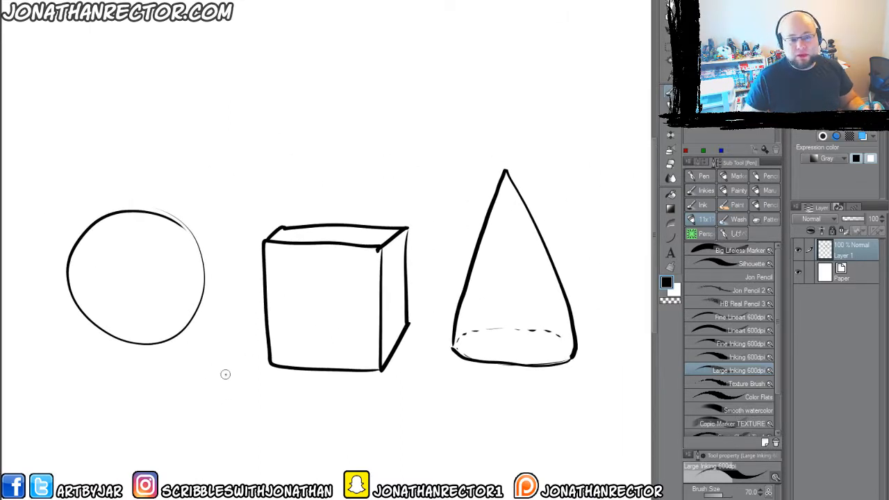
left_click_drag(178, 318, 182, 312)
mouse_move(180, 272)
left_mouse_down()
mouse_move(123, 276)
mouse_move(74, 265)
left_mouse_up()
mouse_move(136, 203)
left_mouse_down()
mouse_move(171, 226)
mouse_move(180, 288)
mouse_move(173, 313)
mouse_move(149, 333)
left_mouse_up()
mouse_move(144, 205)
left_mouse_down()
mouse_move(127, 222)
mouse_move(120, 246)
mouse_move(118, 305)
mouse_move(126, 328)
left_mouse_up()
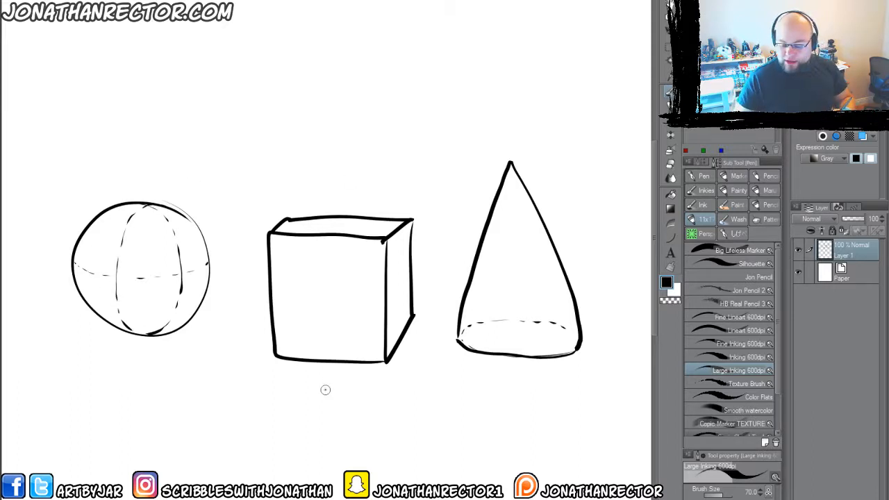
Add a new layer, set its expression color to Color and place it below the line art layer.
key("ctrl+shift+n")
left_click_drag(289, 354, 236, 398)
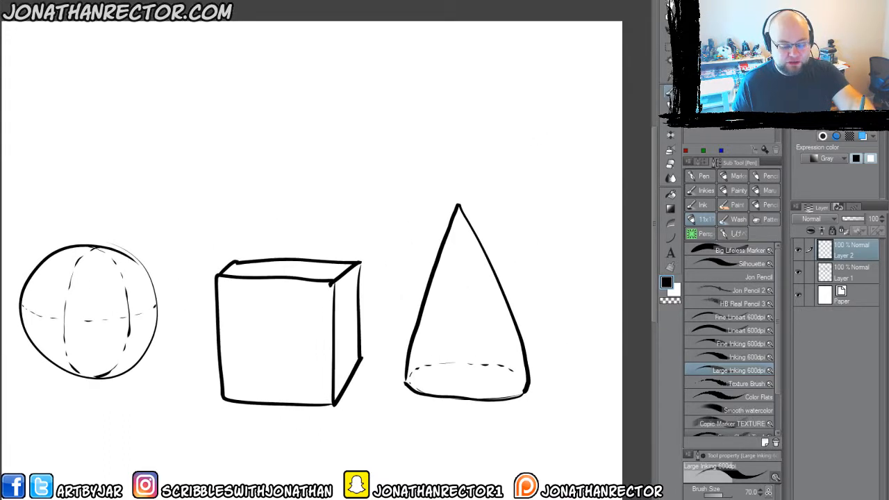
left_click(817, 158)
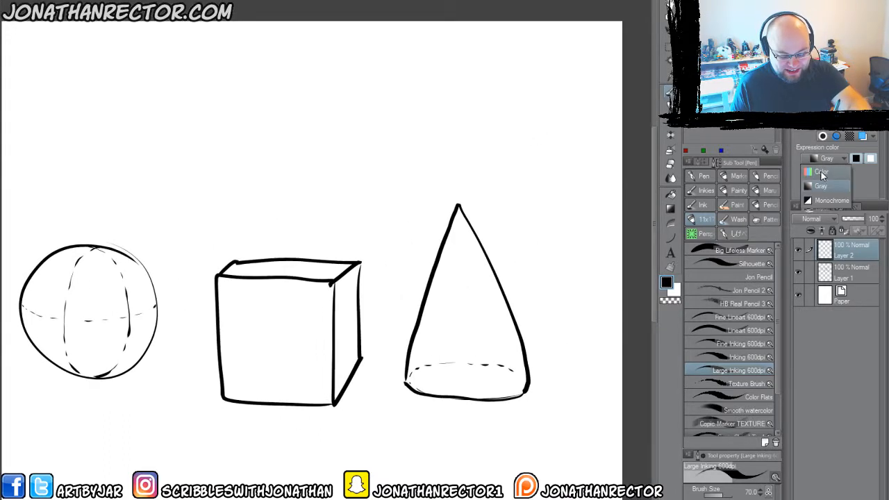
left_click(819, 172)
left_click_drag(848, 250, 851, 278)
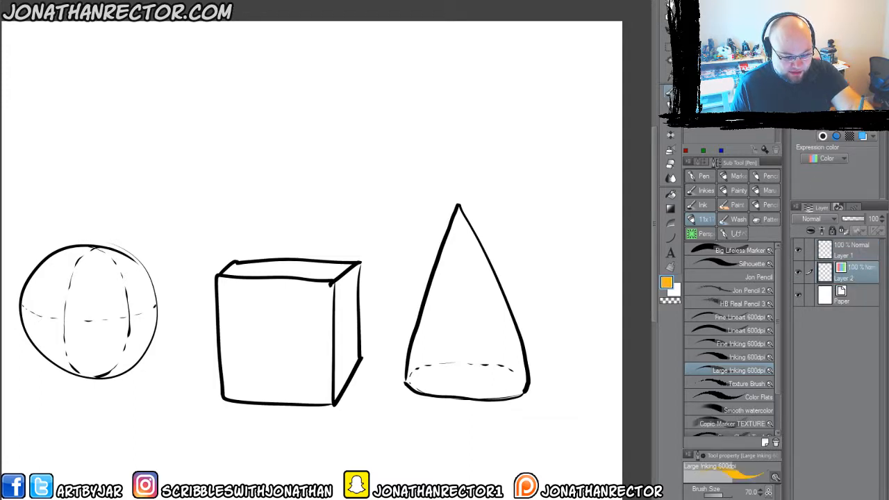
Paint a solid orange sun with eight rays to the upper right of the cone using the Texture Brush.
left_click(712, 386)
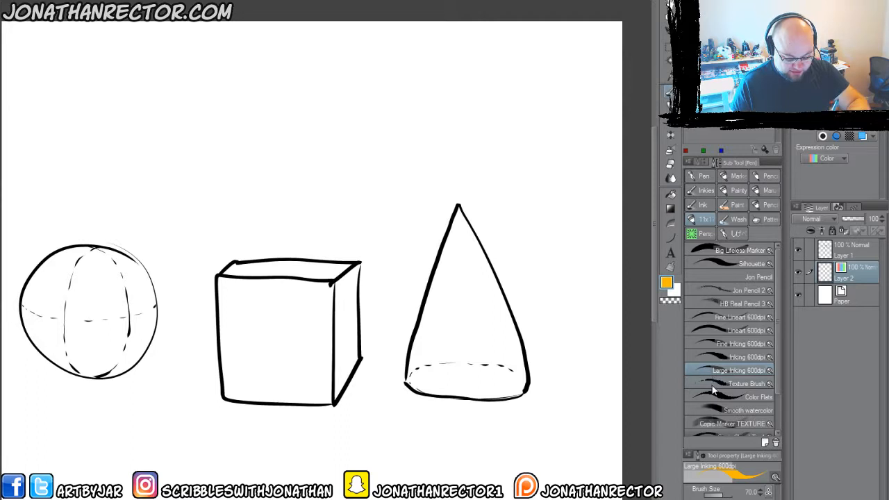
left_click_drag(476, 289, 526, 250)
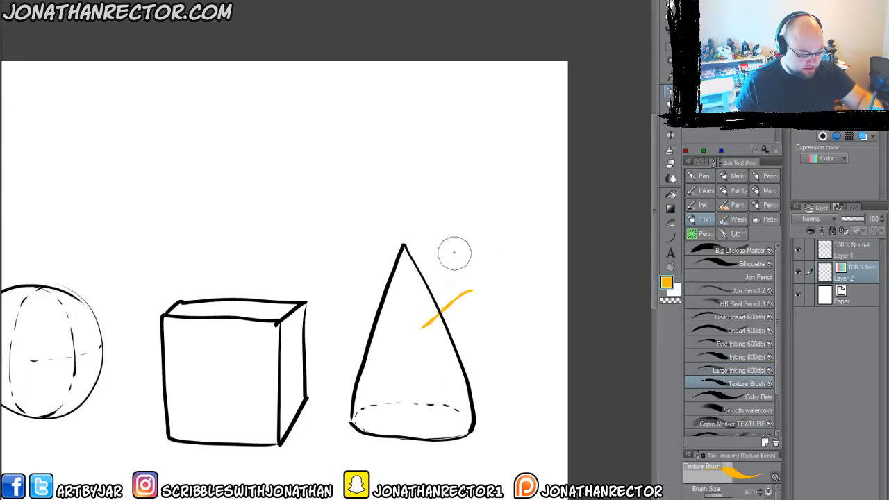
key("ctrl+z")
mouse_move(478, 198)
left_mouse_down()
mouse_move(482, 179)
mouse_move(493, 188)
mouse_move(472, 201)
mouse_move(486, 181)
mouse_move(467, 130)
left_mouse_up()
left_click_drag(498, 161, 512, 141)
left_click_drag(502, 185, 530, 185)
left_click_drag(501, 212, 526, 227)
mouse_move(482, 225)
left_mouse_down()
mouse_move(488, 254)
mouse_move(460, 252)
left_mouse_up()
left_click_drag(448, 207, 426, 207)
left_click_drag(450, 179, 431, 174)
left_click_drag(222, 412, 317, 370)
left_click_drag(274, 405, 292, 395)
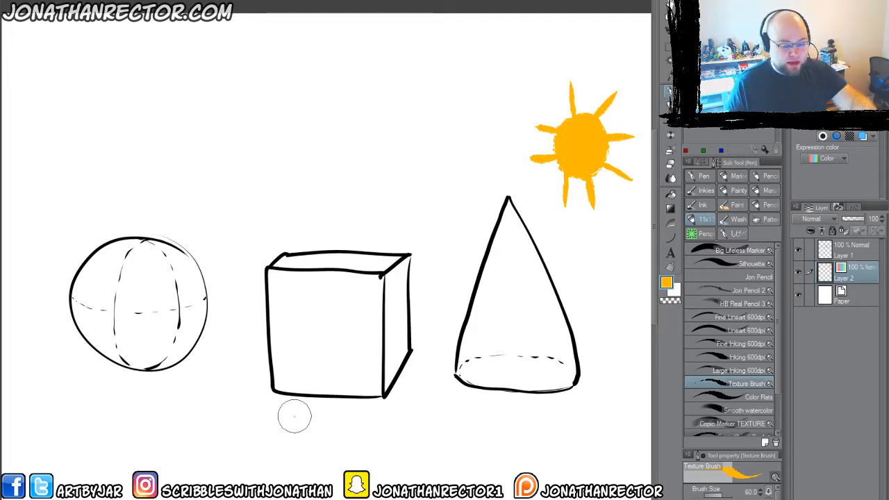
Shade the cone in gray with a wedge widening from the tip to the base, leaving its right side white.
key("c")
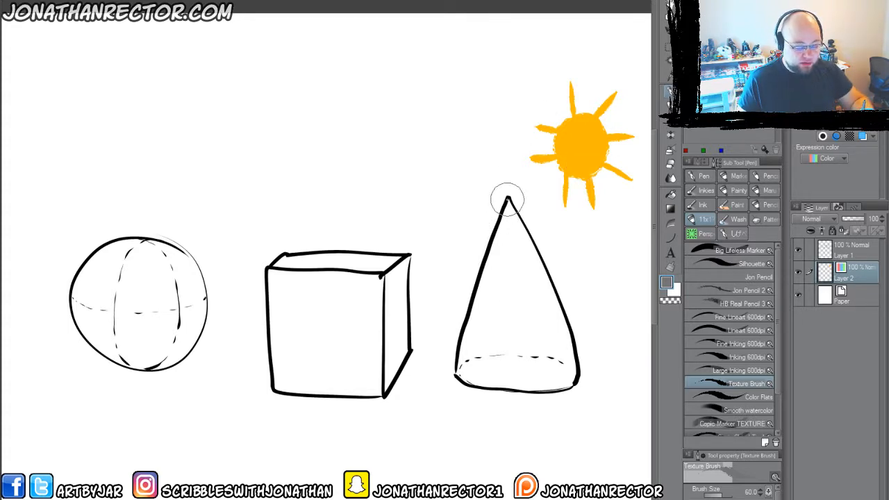
mouse_move(508, 209)
left_mouse_down()
mouse_move(522, 383)
mouse_move(505, 218)
mouse_move(502, 374)
mouse_move(491, 257)
mouse_move(518, 375)
mouse_move(490, 374)
mouse_move(502, 230)
mouse_move(502, 294)
mouse_move(508, 288)
mouse_move(539, 335)
left_mouse_up()
key("Delete")
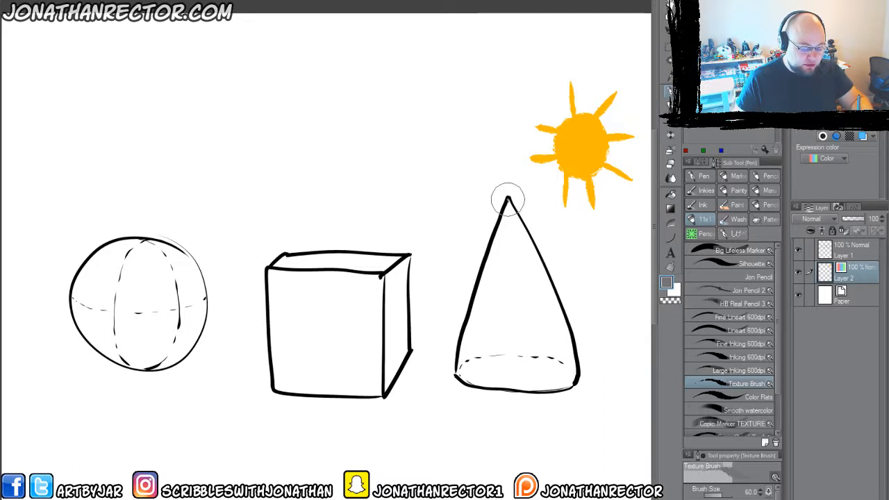
left_click_drag(507, 202, 533, 354)
key("Delete")
mouse_move(549, 386)
left_mouse_down()
mouse_move(507, 212)
mouse_move(468, 378)
mouse_move(507, 227)
mouse_move(537, 380)
mouse_move(504, 368)
mouse_move(507, 243)
mouse_move(484, 357)
mouse_move(504, 382)
mouse_move(518, 373)
mouse_move(518, 344)
mouse_move(528, 350)
mouse_move(511, 245)
mouse_move(521, 317)
mouse_move(501, 382)
mouse_move(482, 370)
mouse_move(481, 384)
mouse_move(477, 375)
mouse_move(529, 344)
mouse_move(538, 384)
mouse_move(512, 283)
mouse_move(545, 388)
mouse_move(491, 377)
left_mouse_up()
Fill the cube's front face with gray, leaving the top and right faces white.
left_click_drag(267, 352, 272, 350)
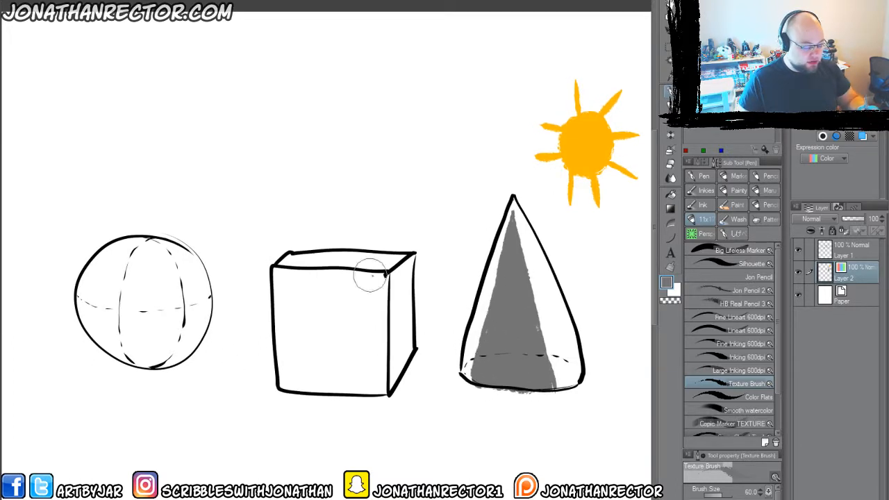
mouse_move(376, 280)
left_mouse_down()
mouse_move(362, 398)
mouse_move(260, 393)
mouse_move(256, 277)
mouse_move(359, 284)
mouse_move(364, 300)
mouse_move(349, 286)
mouse_move(346, 301)
mouse_move(312, 284)
mouse_move(279, 294)
mouse_move(265, 315)
mouse_move(257, 278)
left_mouse_up()
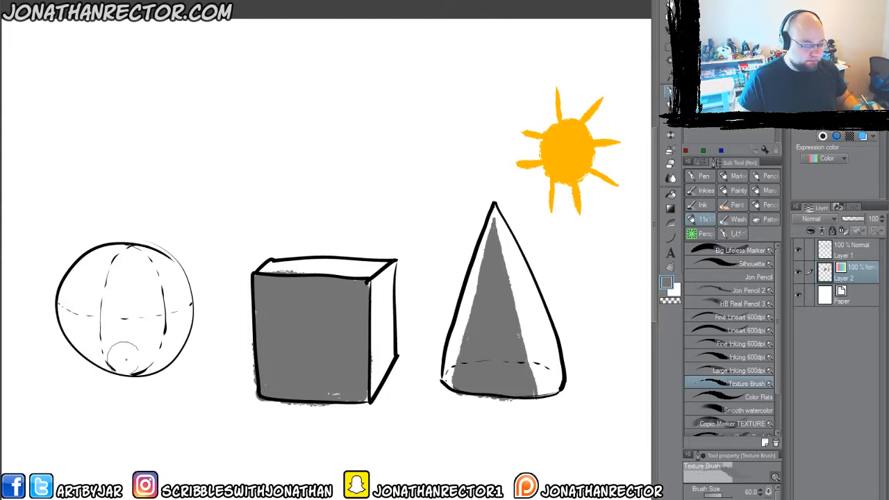
left_click_drag(148, 356, 164, 353)
left_click_drag(93, 309, 95, 309)
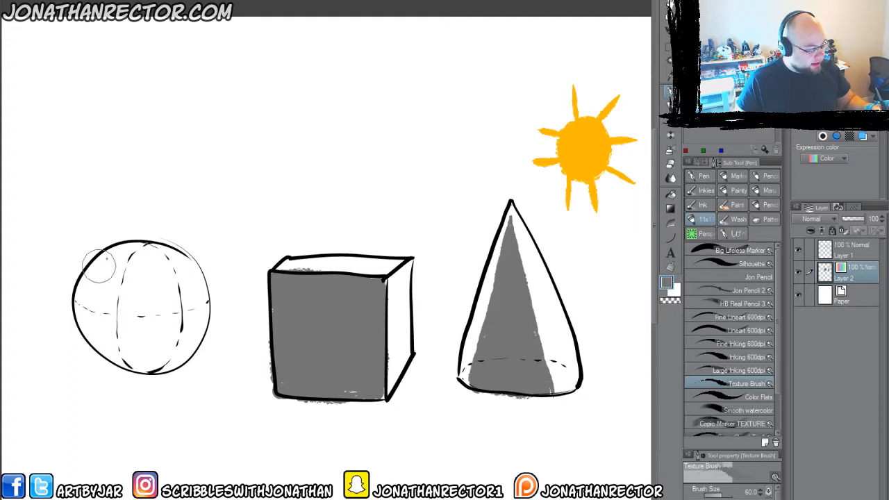
Shade the sphere with a gray crescent along its left side and underside.
mouse_move(143, 239)
left_mouse_down()
mouse_move(123, 271)
mouse_move(124, 332)
mouse_move(164, 352)
mouse_move(207, 332)
left_mouse_up()
mouse_move(159, 356)
left_mouse_down()
mouse_move(123, 250)
mouse_move(83, 316)
mouse_move(90, 334)
mouse_move(146, 374)
mouse_move(130, 245)
mouse_move(107, 332)
mouse_move(117, 253)
mouse_move(175, 351)
mouse_move(95, 323)
left_mouse_up()
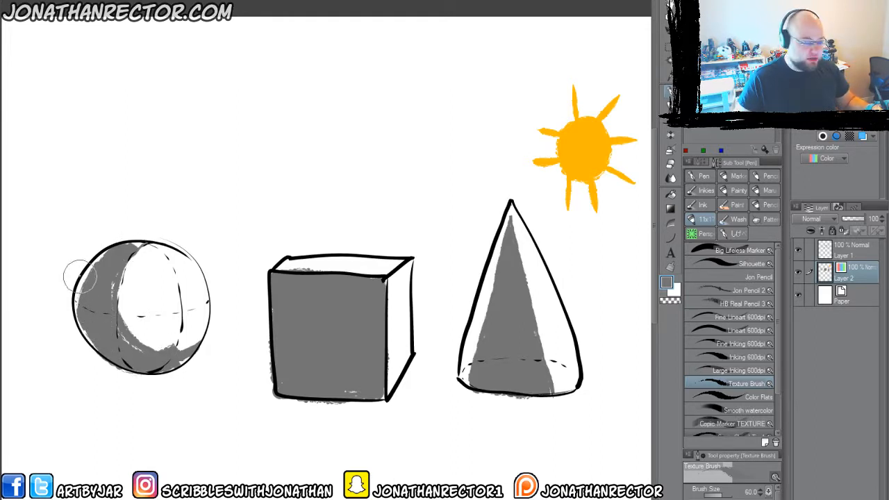
key("ctrl+z")
Try extending the gray shading over most of the sphere, leaving only its upper-right edge white.
mouse_move(88, 268)
left_mouse_down()
mouse_move(167, 309)
mouse_move(135, 280)
mouse_move(104, 326)
mouse_move(97, 292)
mouse_move(122, 351)
mouse_move(152, 302)
mouse_move(157, 335)
mouse_move(87, 294)
mouse_move(145, 363)
mouse_move(146, 286)
mouse_move(155, 353)
mouse_move(191, 326)
mouse_move(198, 340)
mouse_move(174, 365)
mouse_move(90, 365)
left_mouse_up()
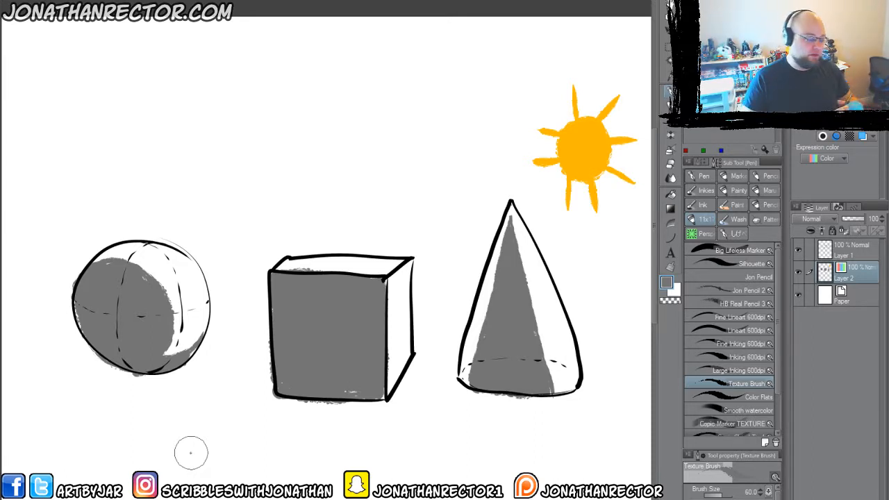
key("ctrl+z")
key("ctrl+z")
key("ctrl+z")
key("ctrl+z")
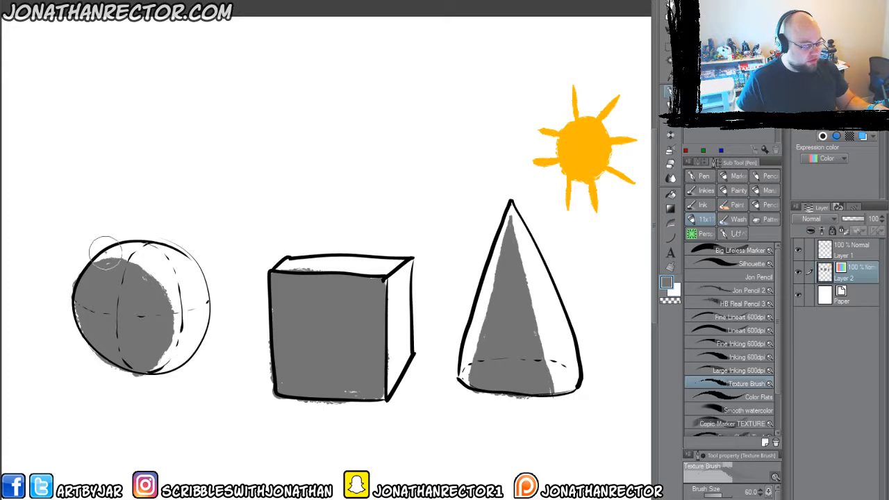
Try wrapping the gray shading around the sphere's entire edge, leaving a white area inside.
mouse_move(130, 245)
left_mouse_down()
mouse_move(115, 262)
mouse_move(121, 321)
mouse_move(156, 347)
mouse_move(202, 333)
mouse_move(152, 358)
mouse_move(100, 301)
mouse_move(120, 250)
mouse_move(104, 257)
mouse_move(95, 314)
mouse_move(145, 348)
mouse_move(193, 347)
mouse_move(162, 361)
mouse_move(86, 289)
mouse_move(116, 354)
mouse_move(148, 363)
mouse_move(115, 250)
mouse_move(104, 266)
mouse_move(125, 262)
mouse_move(129, 244)
mouse_move(177, 253)
mouse_move(199, 330)
mouse_move(190, 264)
mouse_move(132, 292)
left_mouse_up()
mouse_move(182, 260)
left_mouse_down()
mouse_move(200, 303)
mouse_move(186, 341)
left_mouse_up()
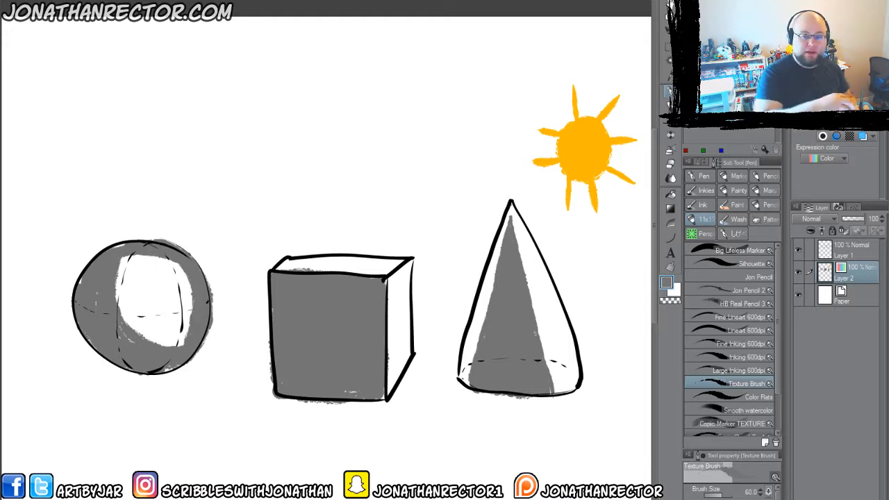
key("ctrl+z")
key("ctrl+z")
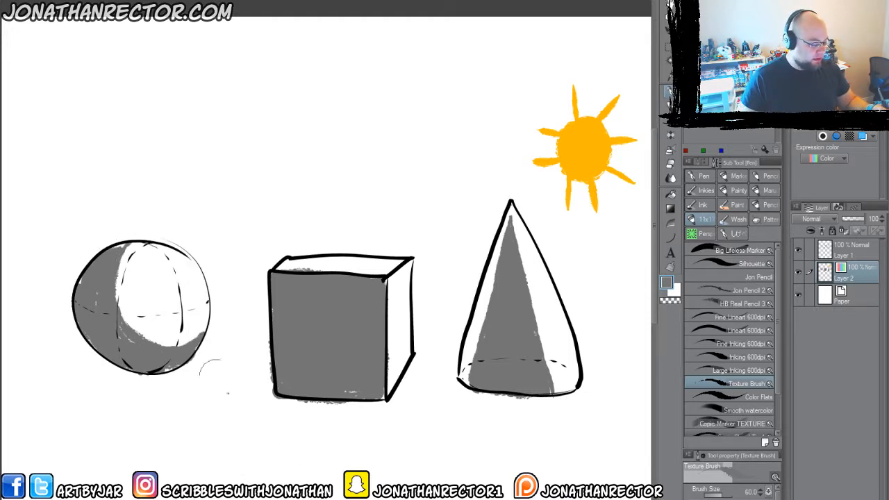
left_click_drag(240, 383, 243, 369)
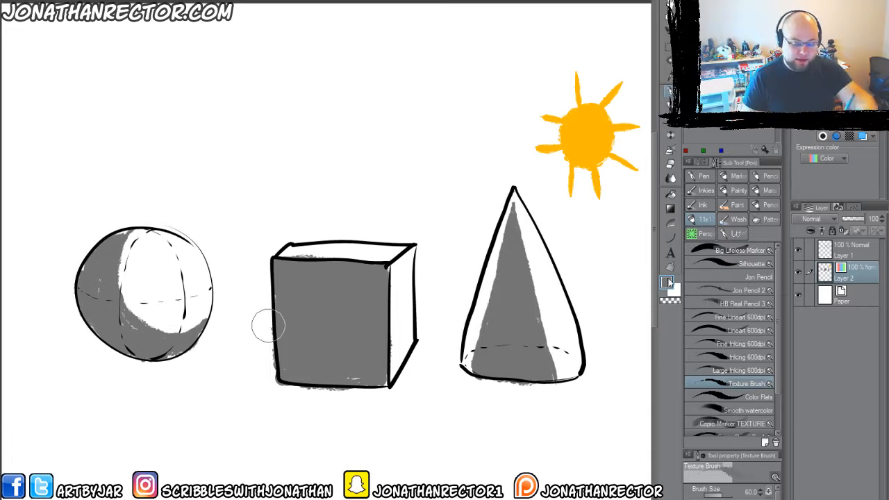
Draw a gray horizon line across the scene behind the cone, cube and sphere.
left_click_drag(632, 295, 571, 295)
left_click_drag(473, 298, 418, 299)
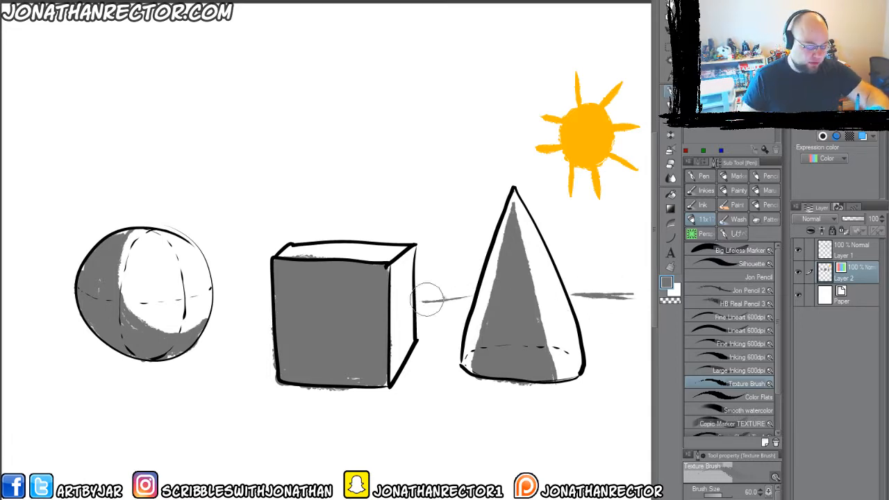
left_click_drag(271, 306, 212, 307)
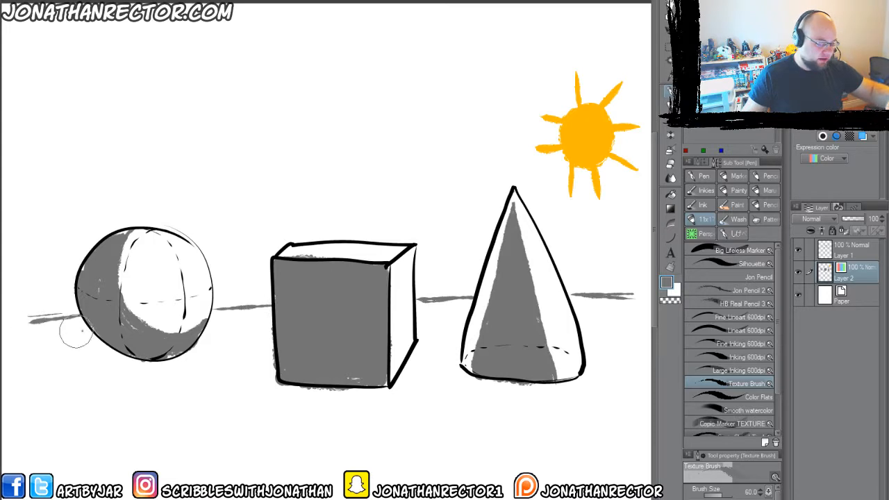
Draw gray perspective floor lines fanning out from a vanishing point on the horizon to the right of the cone.
scroll(470, 314, "down", 3)
left_click_drag(313, 353, 305, 340)
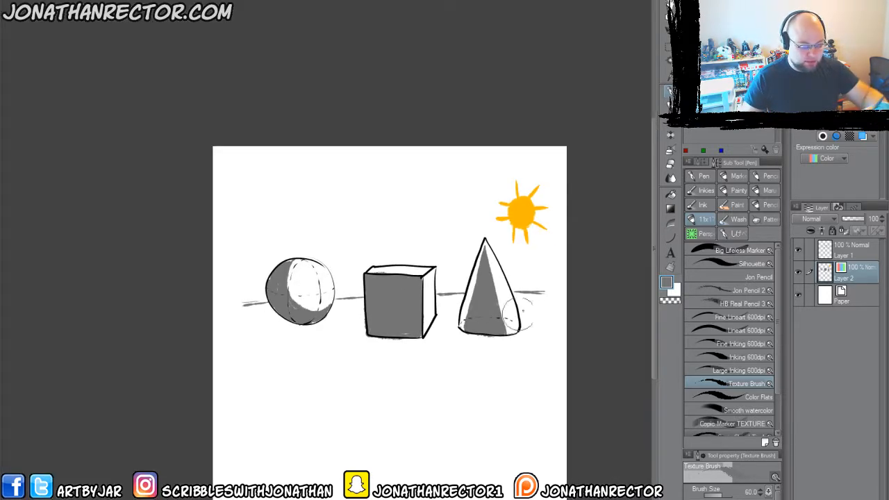
left_click_drag(532, 297, 533, 423)
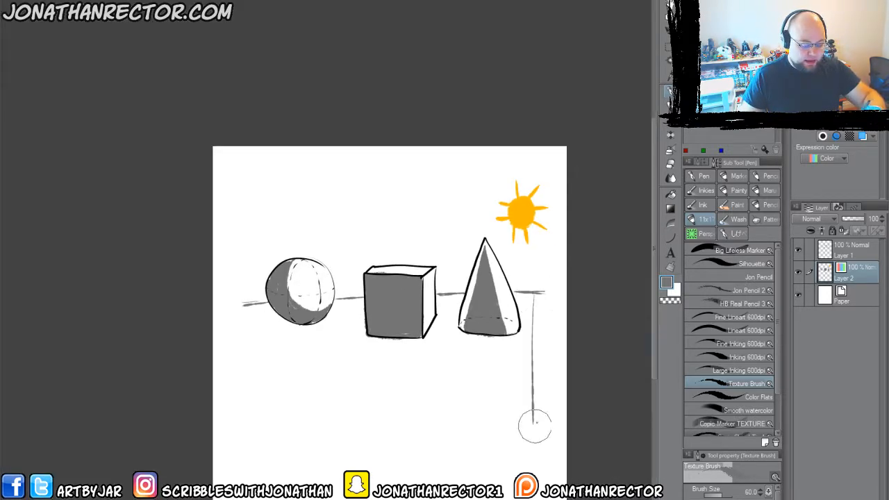
left_click_drag(529, 295, 467, 434)
left_click_drag(478, 336, 352, 418)
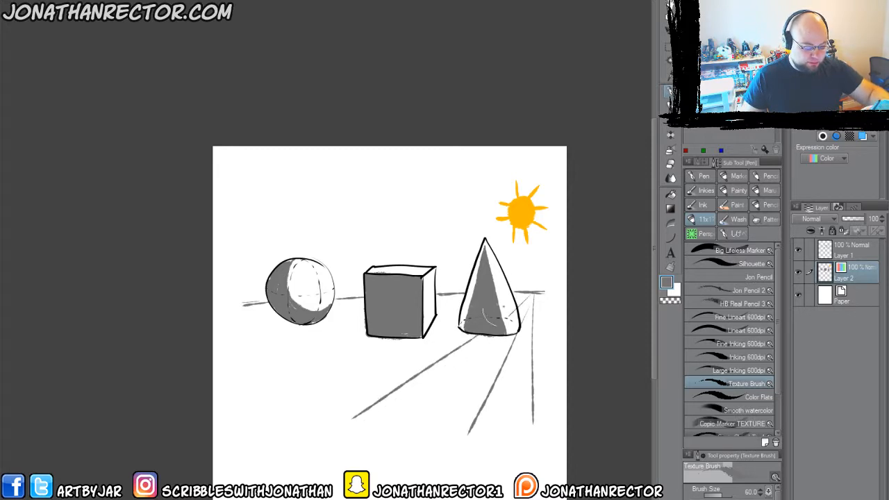
left_click_drag(406, 338, 230, 397)
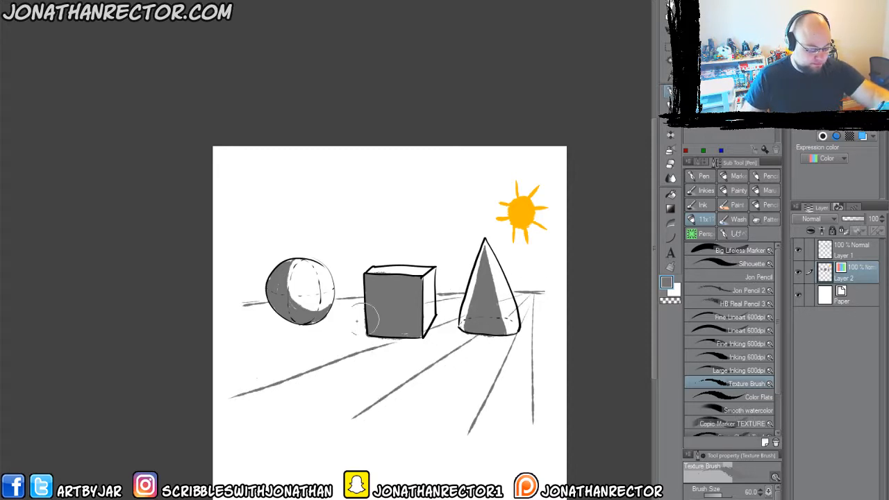
left_click_drag(385, 325, 184, 350)
Draw gray cross lines over the perspective lines to complete the floor grid beneath the shapes.
left_click_drag(515, 351, 188, 323)
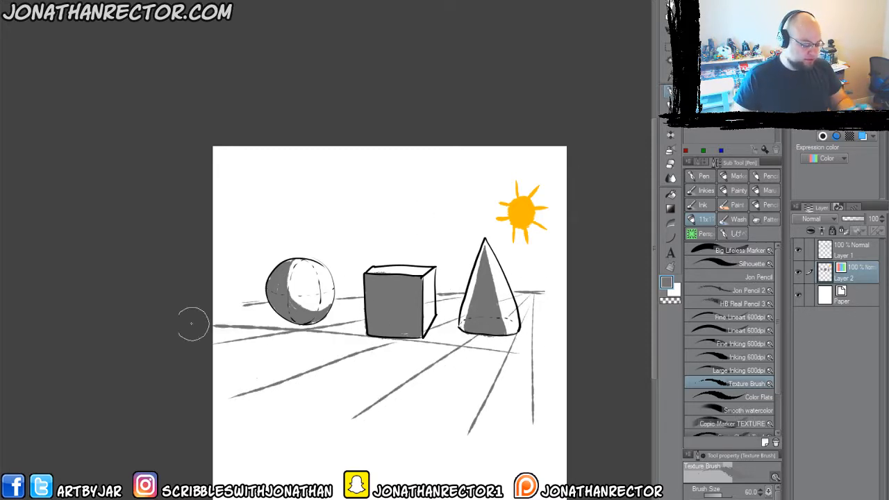
left_click_drag(548, 335, 517, 332)
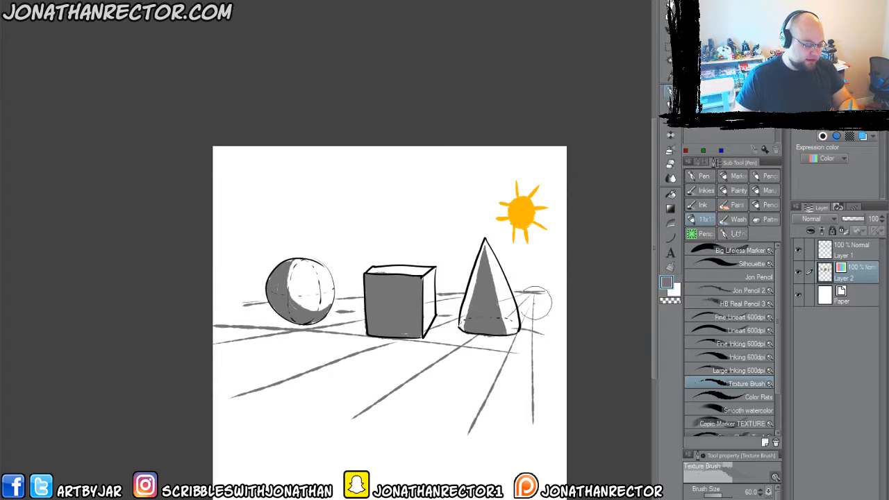
left_click_drag(539, 412, 182, 342)
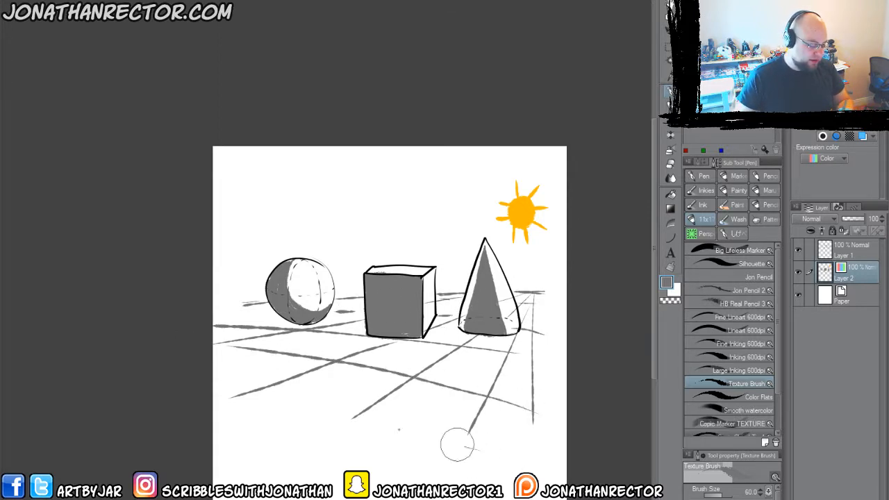
left_click_drag(480, 449, 153, 366)
Add a new layer between the line art and the gray shading layer, and hide the palettes to enlarge the canvas area.
key("ctrl+shift+n")
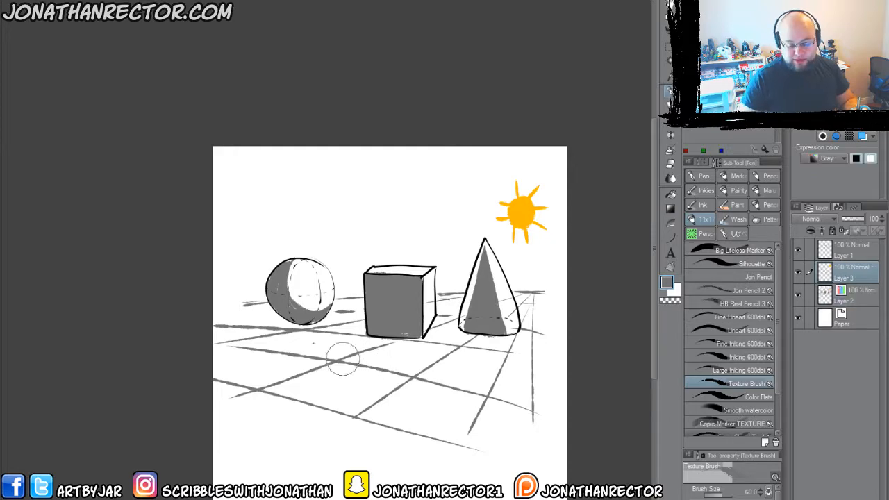
scroll(234, 293, "up", 2)
left_click_drag(370, 399, 193, 364)
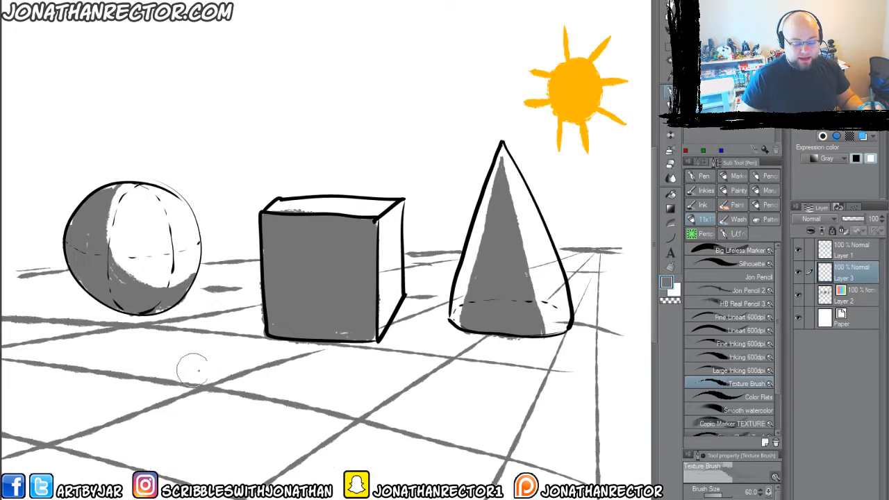
key("Tab")
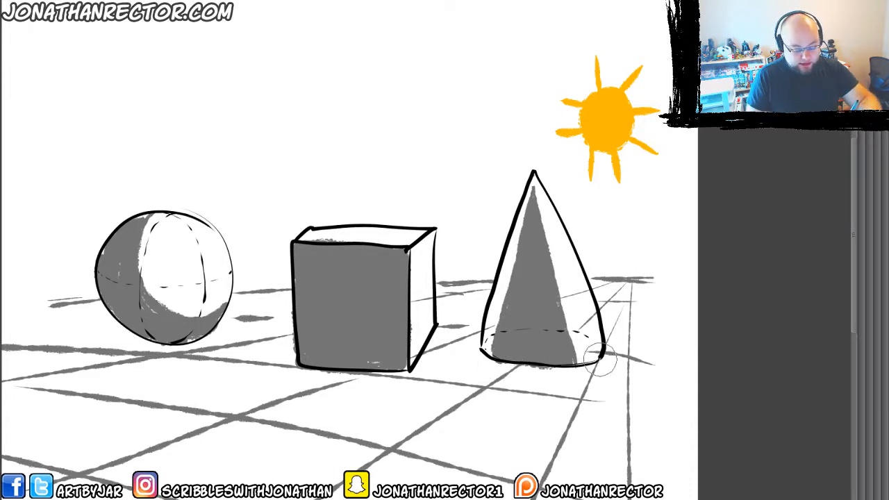
Paint the cone's gray cast shadow on the floor, tapering to a point toward the lower left, away from the sun.
mouse_move(595, 365)
left_mouse_down()
mouse_move(458, 454)
mouse_move(479, 354)
mouse_move(565, 375)
mouse_move(505, 392)
mouse_move(493, 385)
left_mouse_up()
key("ctrl+z")
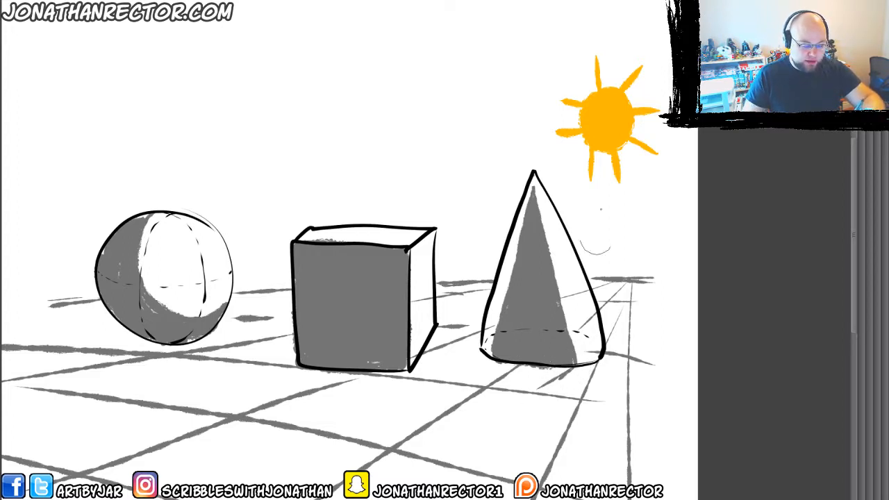
left_click_drag(572, 372, 453, 440)
mouse_move(492, 365)
left_mouse_down()
mouse_move(441, 445)
mouse_move(549, 372)
mouse_move(456, 428)
mouse_move(510, 389)
left_mouse_up()
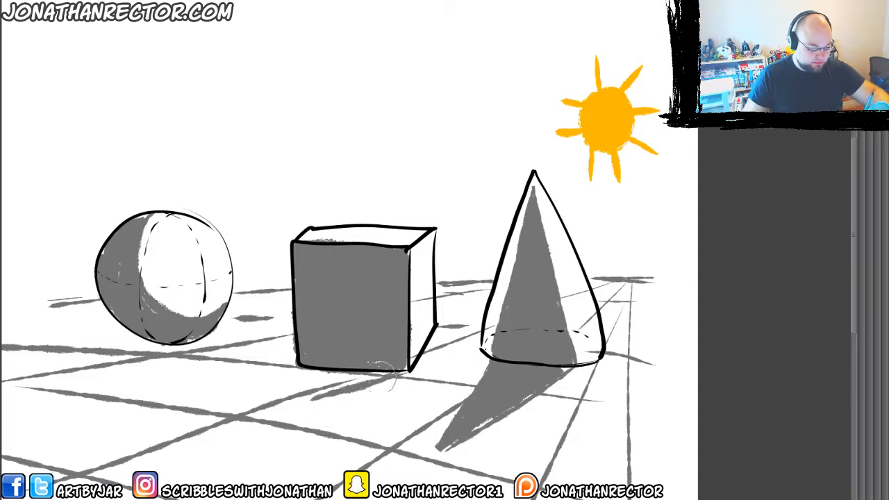
Paint the cube's gray cast shadow across the floor away from the sun, and erase its far tip to a clean taper.
left_click_drag(297, 402, 191, 384)
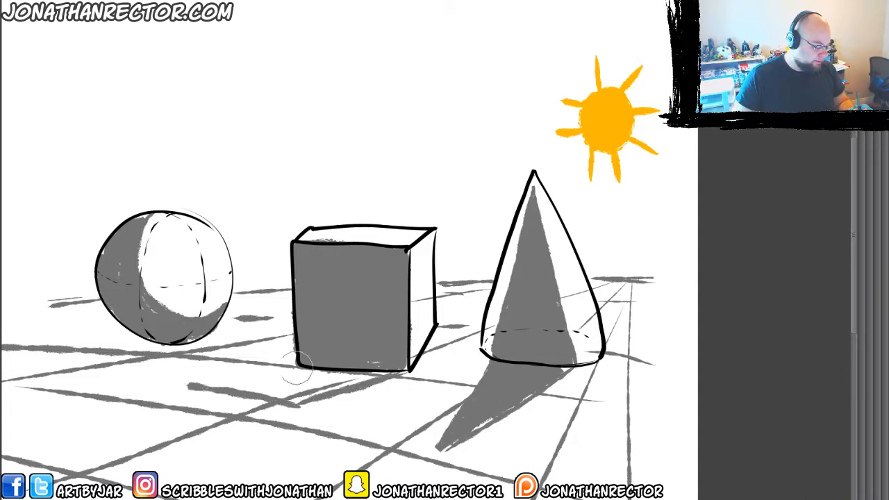
mouse_move(291, 371)
left_mouse_down()
mouse_move(170, 379)
mouse_move(375, 374)
mouse_move(269, 382)
mouse_move(334, 387)
mouse_move(267, 388)
mouse_move(300, 397)
mouse_move(210, 382)
left_mouse_up()
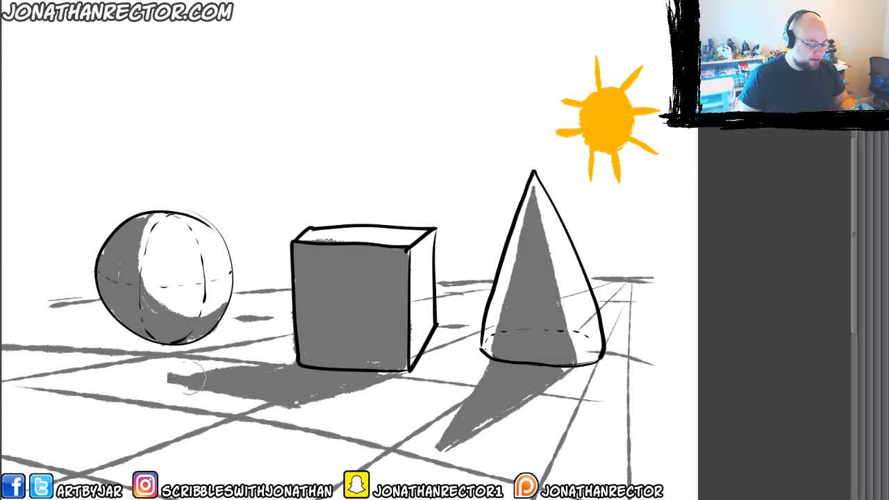
left_click_drag(134, 413, 164, 417)
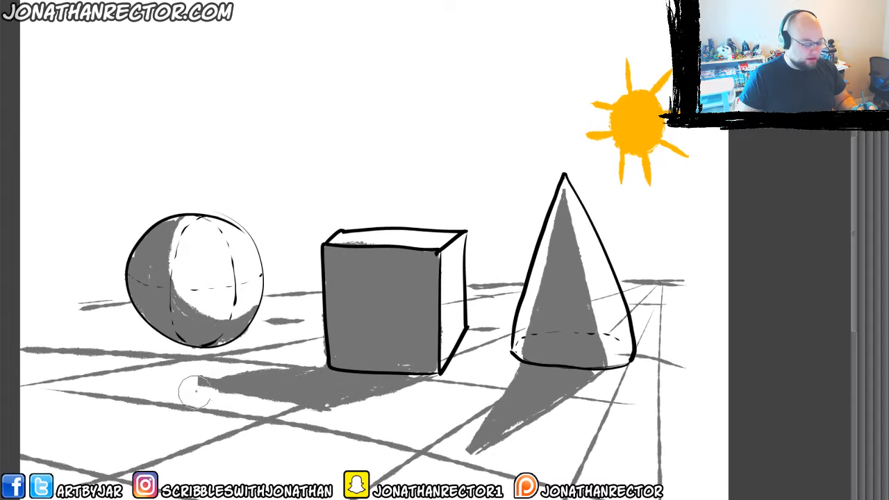
key("e")
left_click_drag(317, 361, 169, 380)
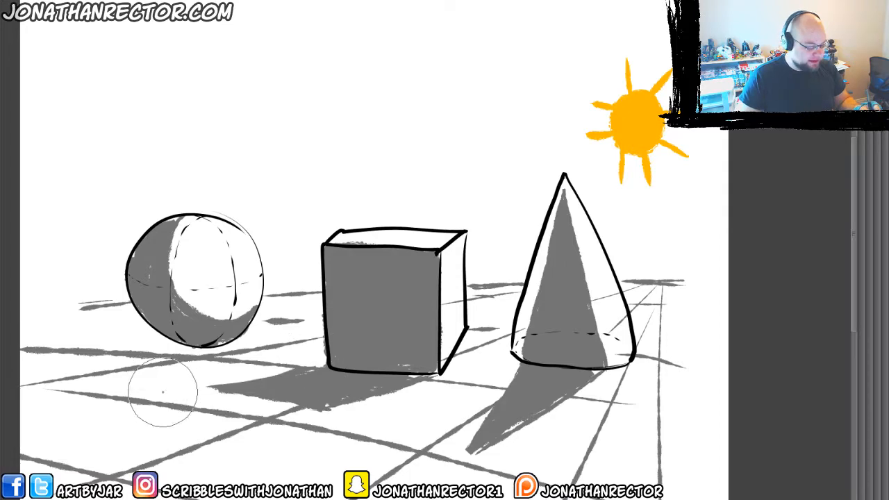
Paint the sphere's gray cast shadow as a flattened oval on the floor, extending away from the sun.
key("b")
left_click_drag(111, 400, 128, 399)
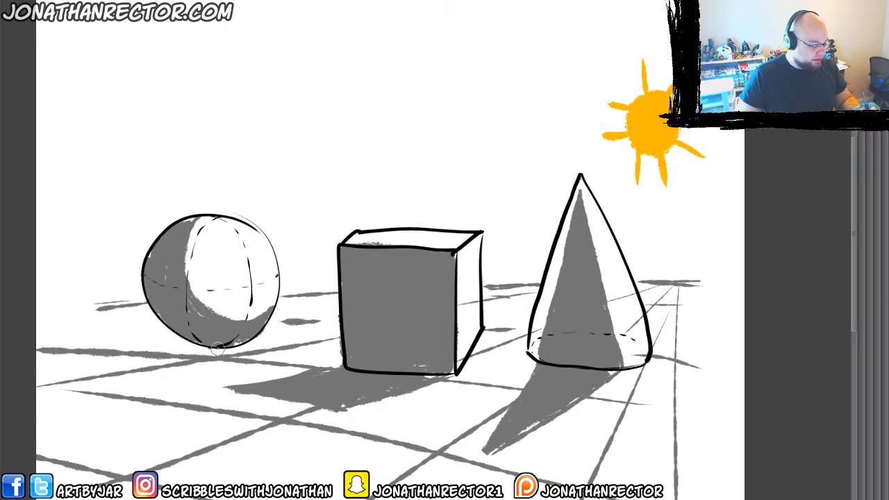
key("Tab")
key("Tab")
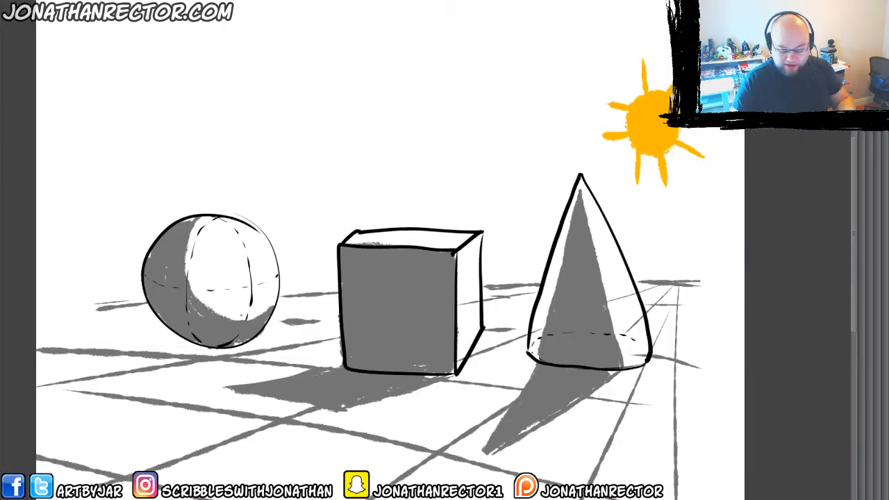
left_click_drag(130, 363, 159, 353)
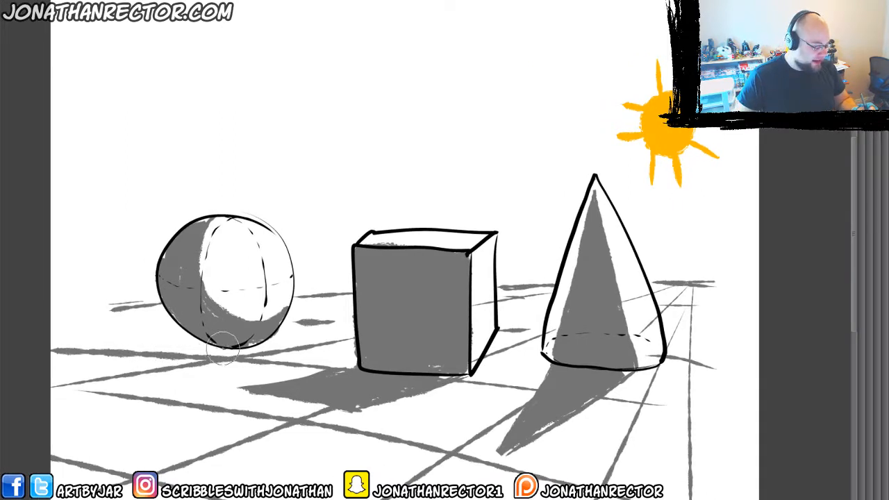
mouse_move(220, 342)
left_mouse_down()
mouse_move(186, 363)
mouse_move(84, 361)
mouse_move(104, 333)
mouse_move(225, 356)
mouse_move(107, 348)
left_mouse_up()
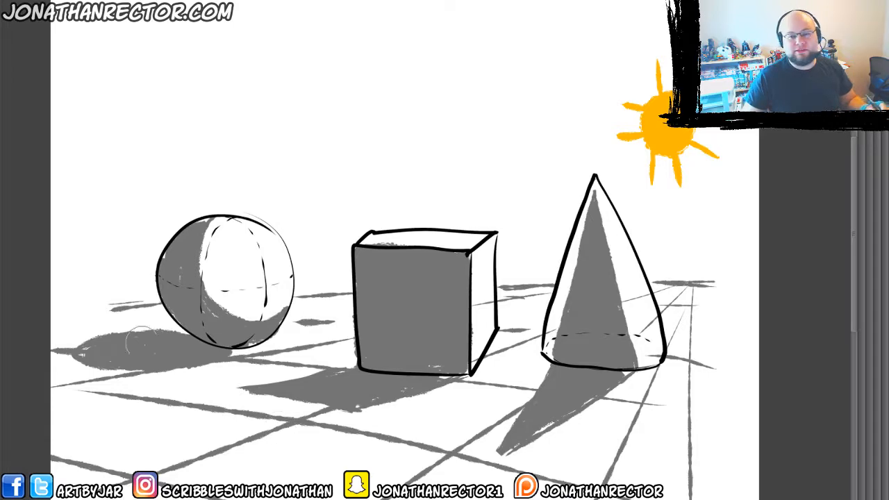
mouse_move(198, 408)
left_mouse_down()
mouse_move(168, 391)
mouse_move(173, 374)
left_mouse_up()
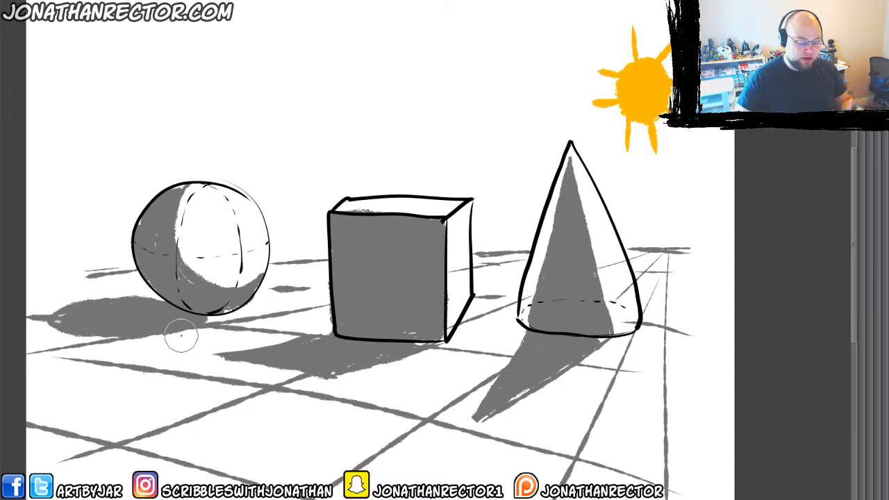
Restore the palettes, choose the Smooth watercolor brush at size 150, and add a soft gray stroke along the cone's shadow edge on Layer 3.
key("Tab")
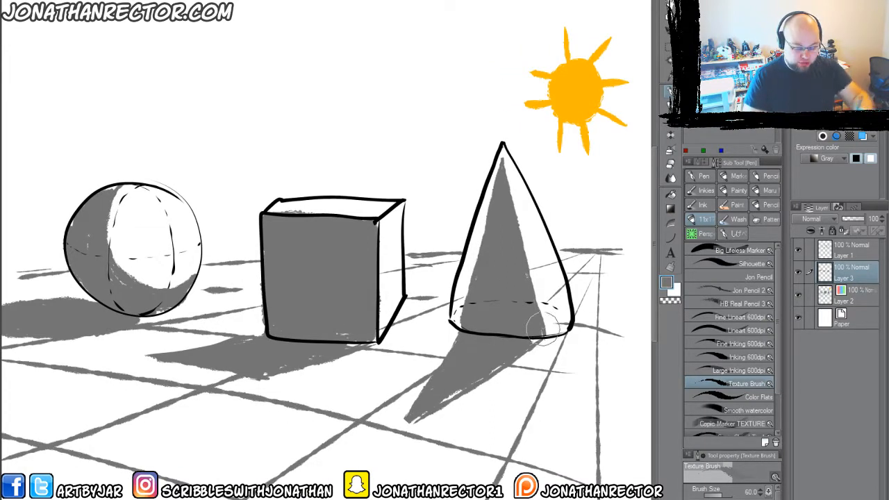
left_click(696, 407)
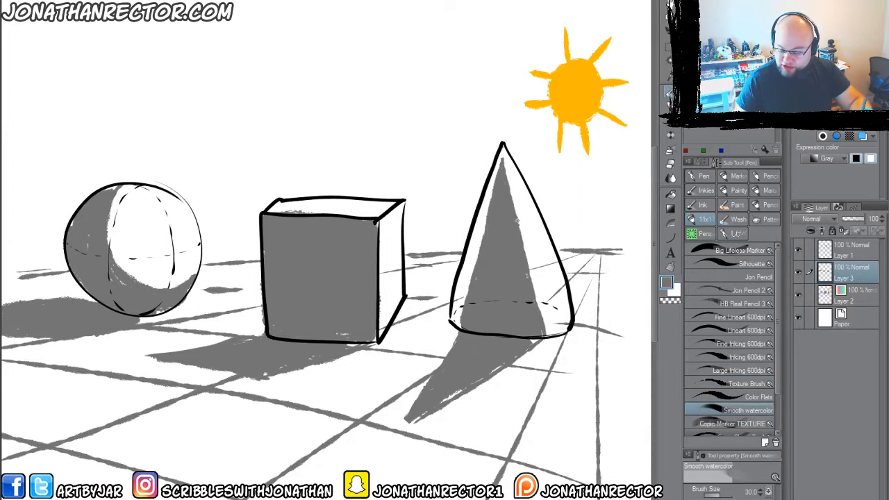
key("]")
key("]")
key("]")
key("]")
key("]")
key("]")
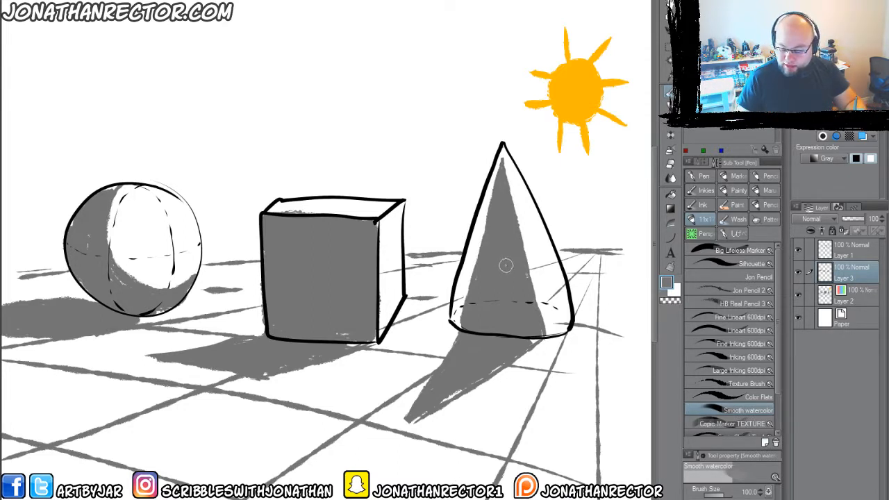
key("]")
key("]")
left_click_drag(505, 274, 499, 272)
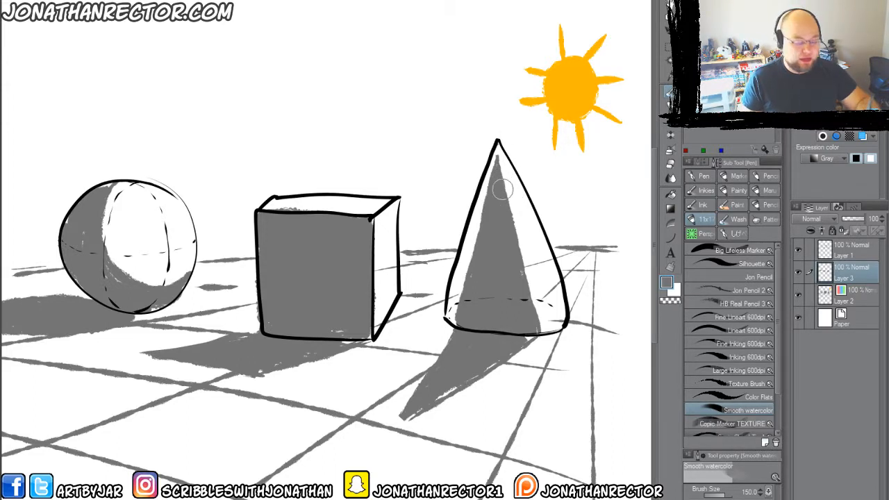
mouse_move(509, 198)
left_mouse_down()
mouse_move(524, 269)
mouse_move(513, 218)
left_mouse_up()
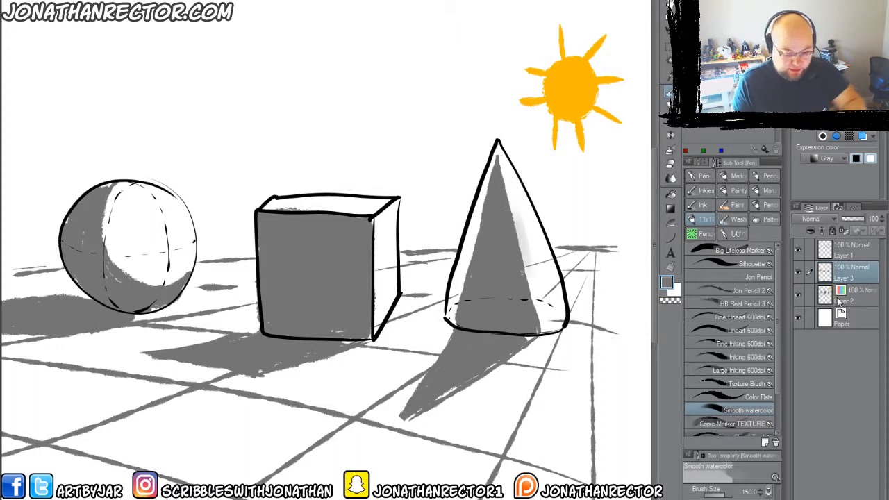
On Layer 2, blend the hard shading edges of the cone and the sphere into soft gradients with the Smooth watercolor brush.
left_click(799, 272)
left_click(799, 271)
left_click(856, 300)
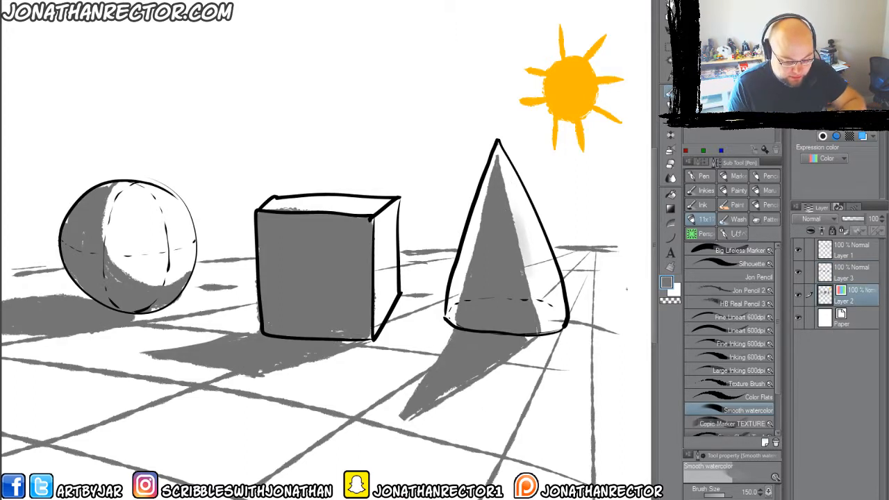
left_click_drag(514, 213, 500, 156)
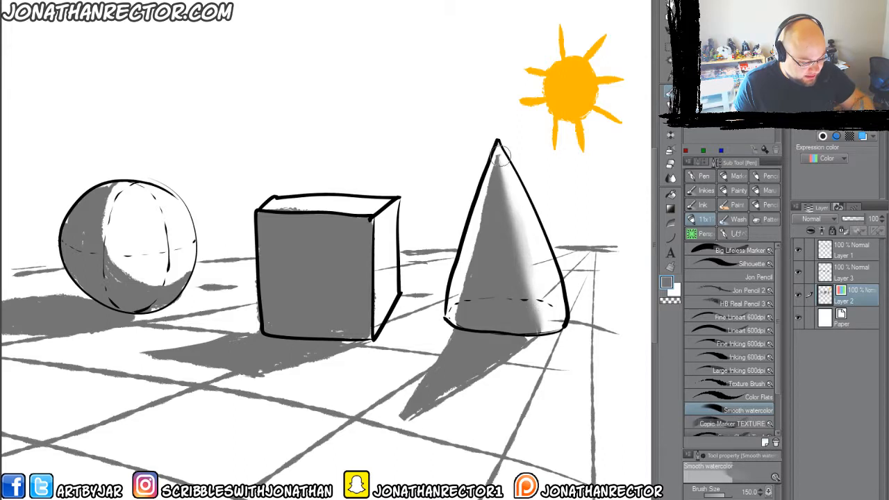
mouse_move(466, 247)
left_mouse_down()
mouse_move(477, 207)
mouse_move(456, 310)
mouse_move(479, 197)
left_mouse_up()
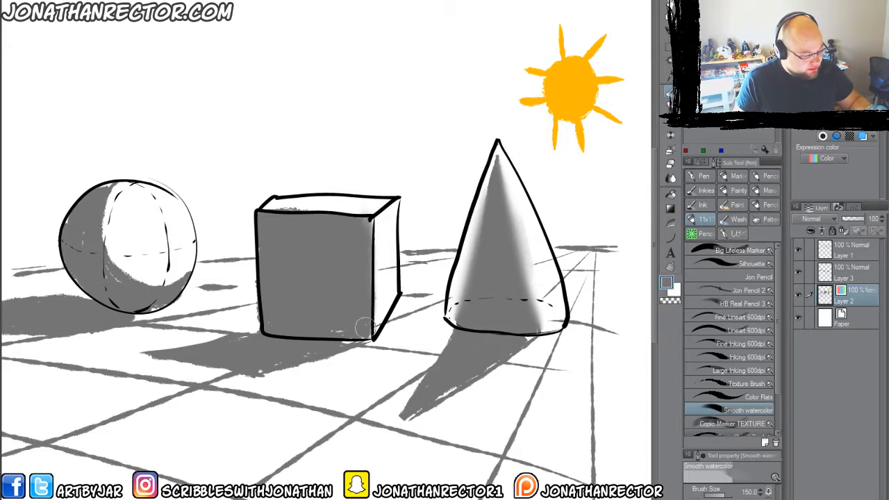
key("ctrl+z")
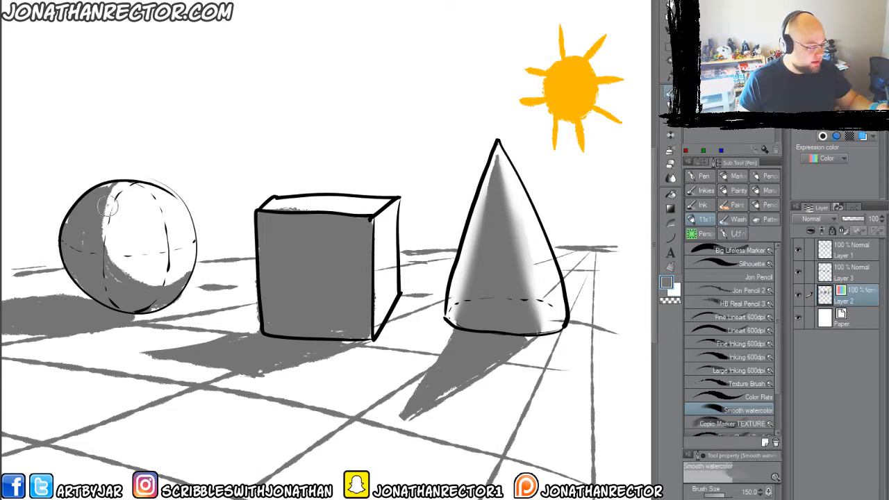
mouse_move(102, 241)
left_mouse_down()
mouse_move(114, 195)
mouse_move(139, 270)
mouse_move(156, 272)
mouse_move(123, 270)
mouse_move(114, 181)
left_mouse_up()
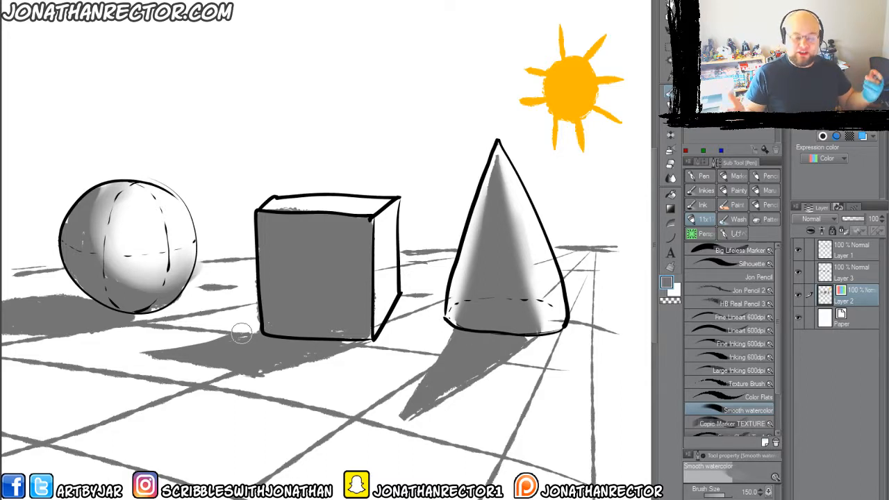
Add a new layer above Layer 3, set its expression color to Color, and ready the Texture Brush at size 25 in magenta.
key("ctrl+shift+n")
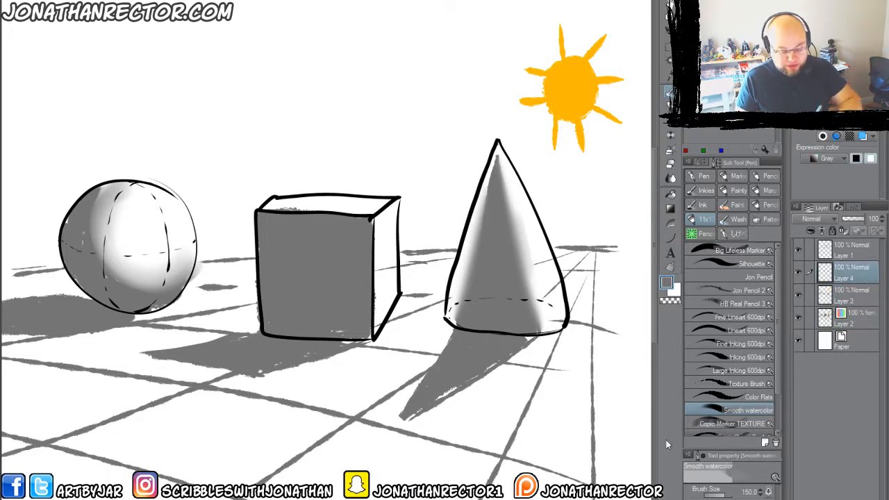
left_click(676, 291)
left_click(701, 381)
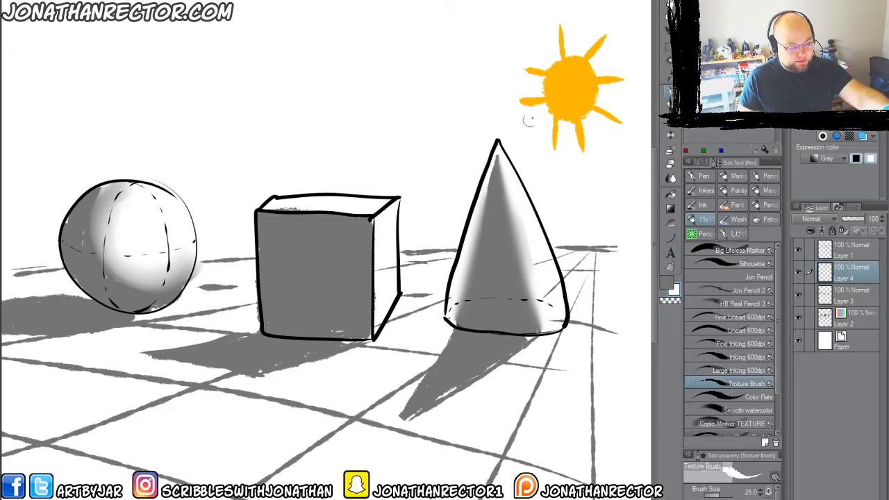
left_click(753, 83)
left_click(828, 159)
left_click(827, 173)
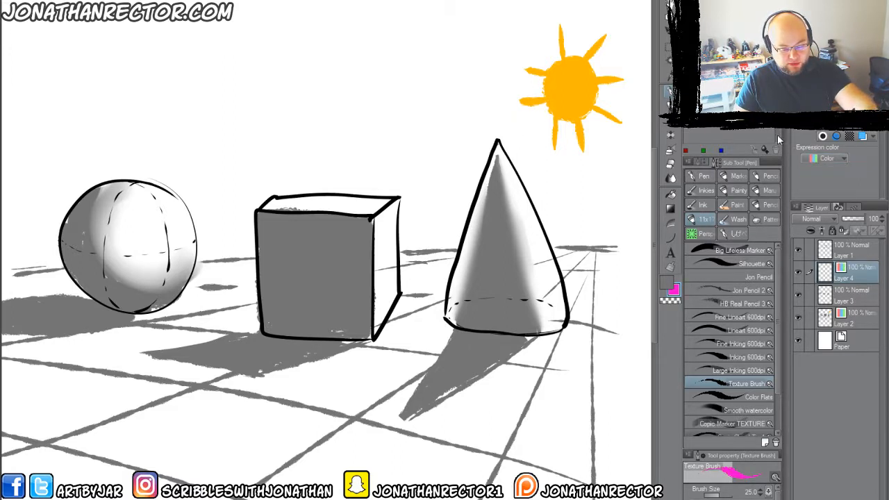
Sketch magenta arrows showing sunlight hitting the floor and bouncing up toward the objects, and undo all of them.
mouse_move(532, 102)
left_mouse_down()
mouse_move(423, 225)
mouse_move(308, 390)
left_mouse_up()
mouse_move(341, 367)
left_mouse_down()
mouse_move(326, 380)
mouse_move(293, 359)
left_mouse_up()
left_click_drag(307, 393, 143, 171)
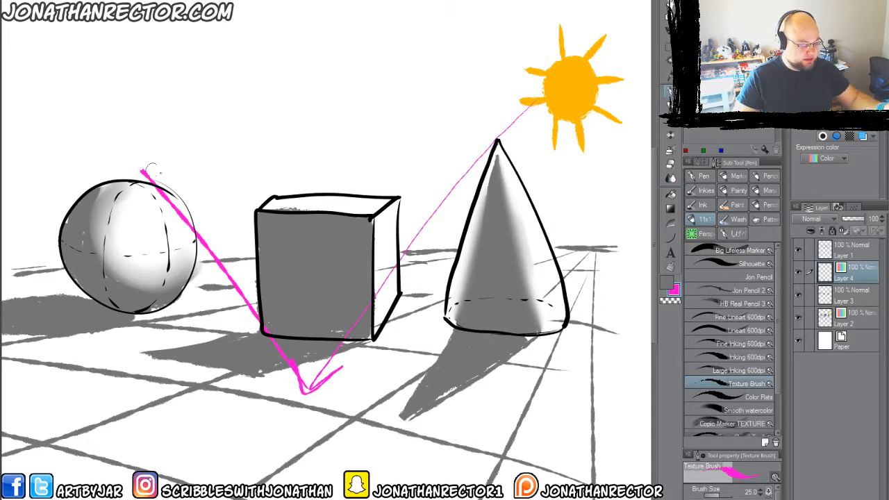
key("ctrl+z")
mouse_move(311, 390)
left_mouse_down()
mouse_move(460, 288)
mouse_move(449, 316)
left_mouse_up()
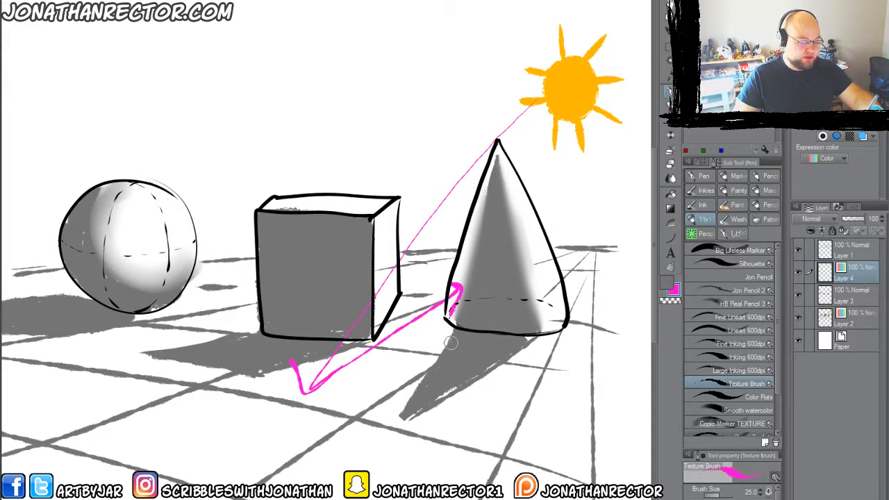
key("ctrl+z")
key("ctrl+z")
key("ctrl+z")
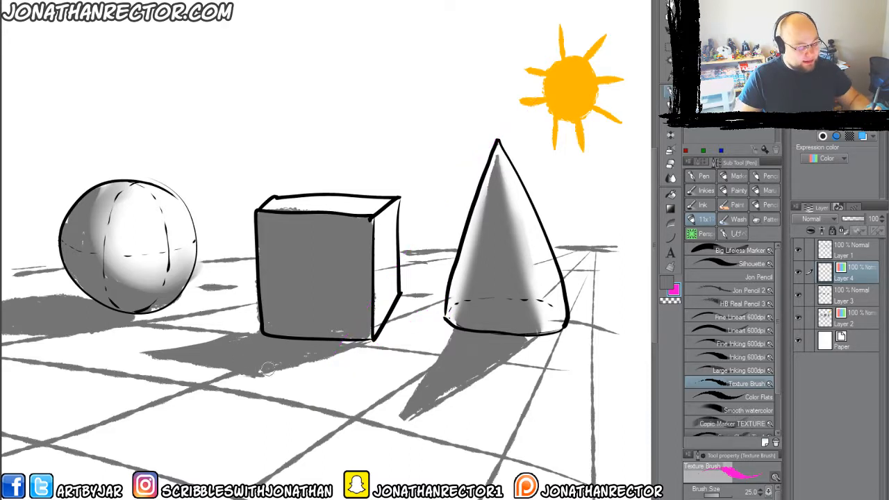
Sample a light gray and airbrush soft reflected light along the cone's shaded base, using the Soft airbrush at size 250.
left_click(667, 284)
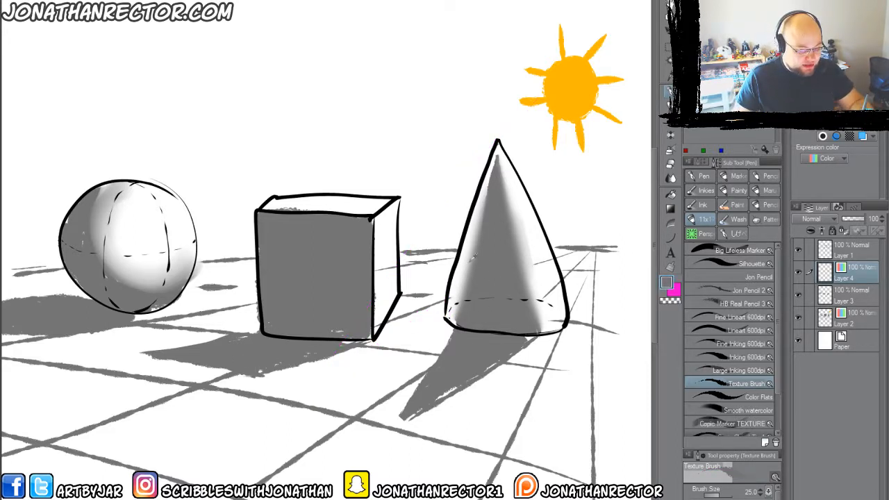
left_click(473, 258, "alt")
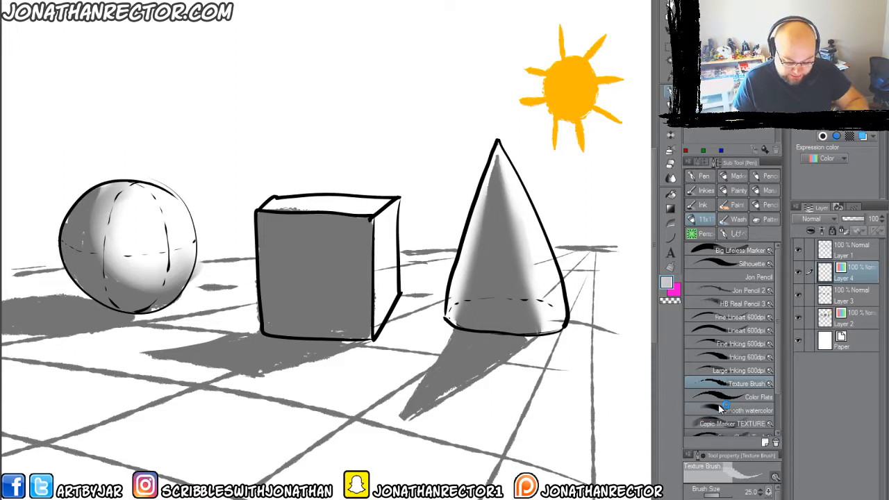
scroll(719, 411, "down", 2)
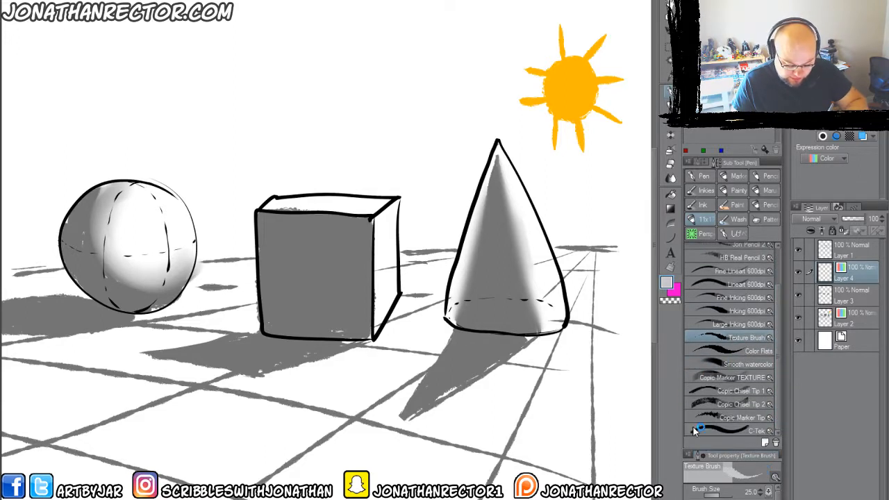
left_click(668, 165)
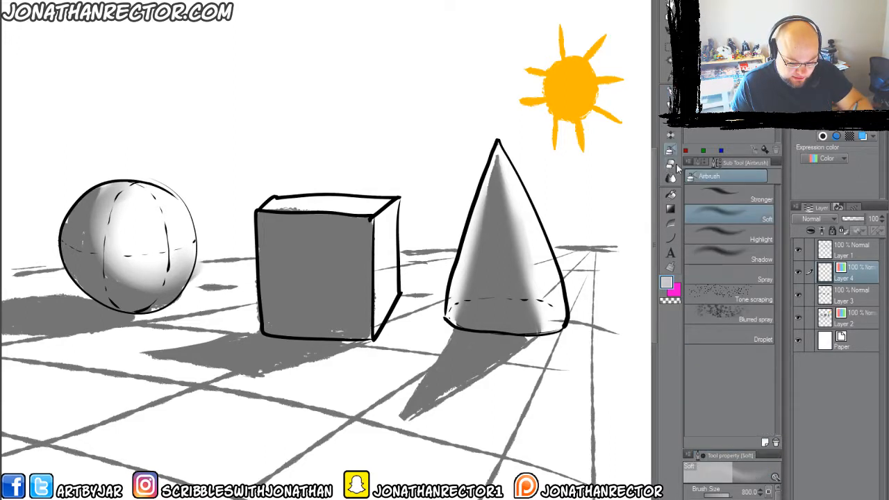
key("[")
key("[")
key("[")
key("[")
key("[")
key("[")
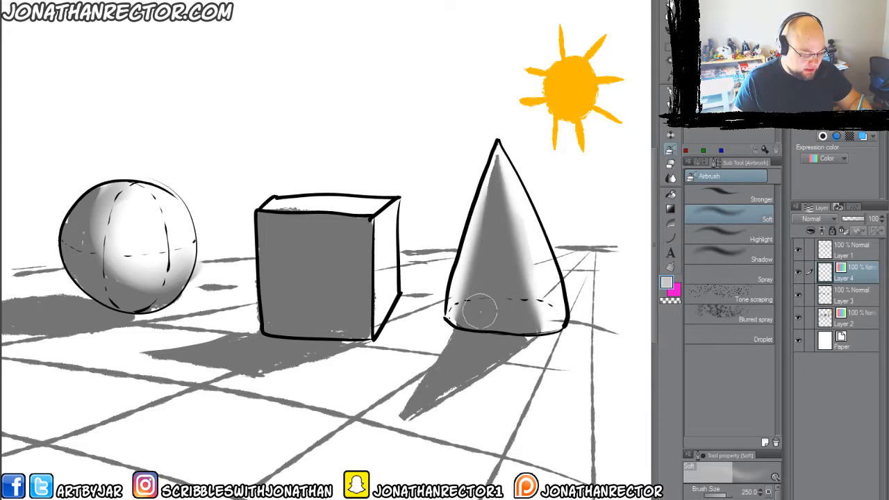
mouse_move(479, 312)
left_mouse_down()
mouse_move(496, 293)
mouse_move(483, 290)
mouse_move(504, 294)
mouse_move(489, 271)
mouse_move(487, 288)
mouse_move(517, 311)
left_mouse_up()
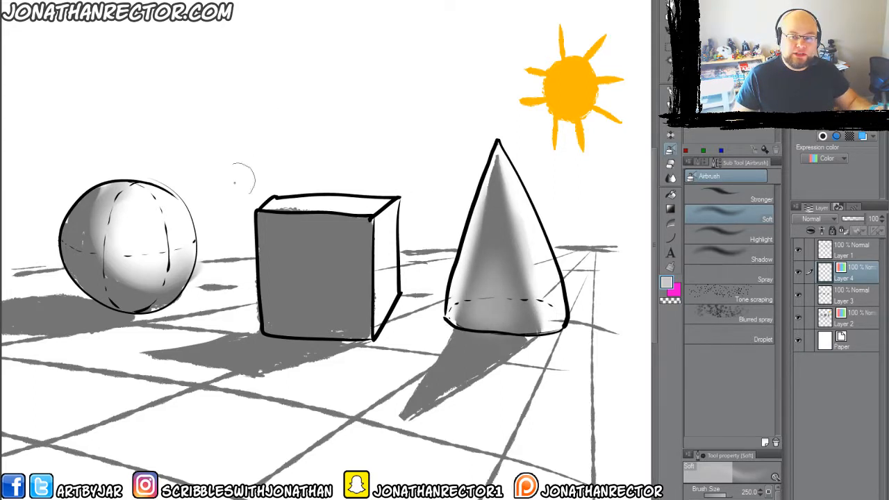
Select the cube's shaded front face with the Lasso marquee.
key("m")
left_click_drag(254, 215, 258, 302)
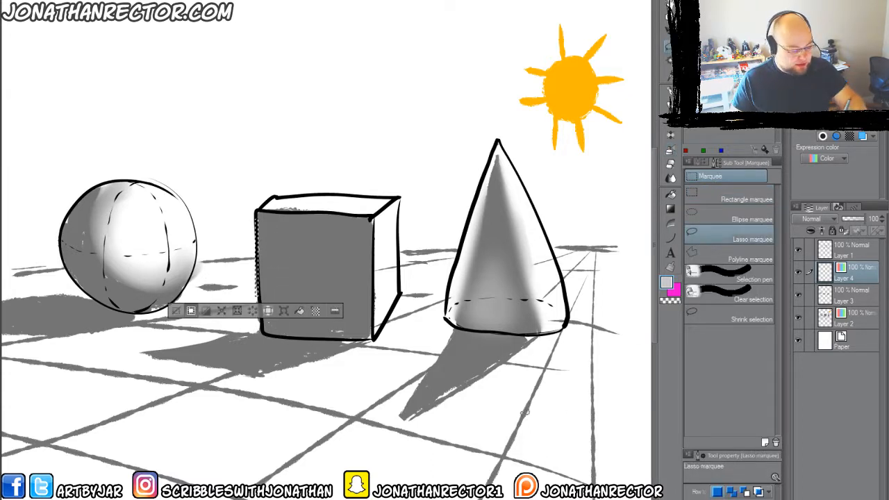
left_click(722, 239)
mouse_move(258, 207)
left_mouse_down()
mouse_move(258, 303)
mouse_move(268, 333)
mouse_move(374, 333)
mouse_move(379, 223)
mouse_move(332, 209)
mouse_move(258, 208)
left_mouse_up()
key("p")
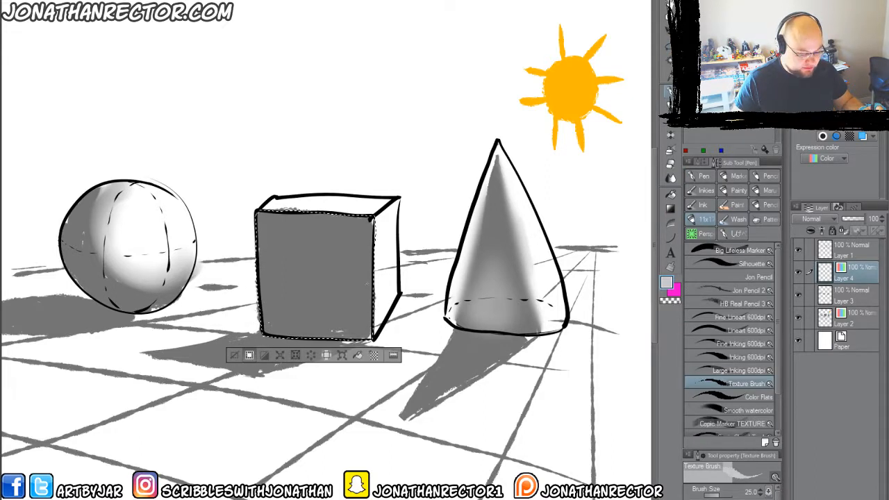
Enlarge the Soft airbrush to 800, brush light gray reflected light onto the lower part of the cube's front face, and deselect it.
key("b")
key("bracketright")
key("bracketright")
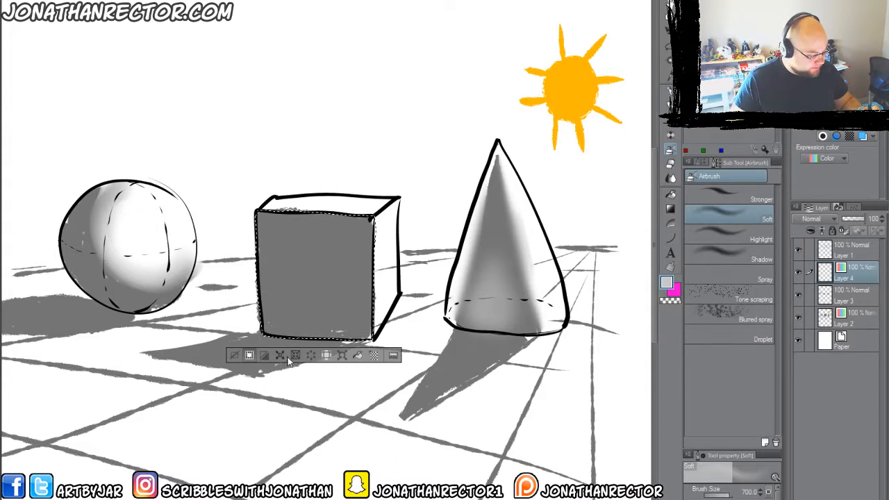
mouse_move(246, 339)
left_mouse_down()
mouse_move(358, 342)
mouse_move(263, 331)
mouse_move(336, 331)
mouse_move(235, 321)
left_mouse_up()
left_click(238, 357)
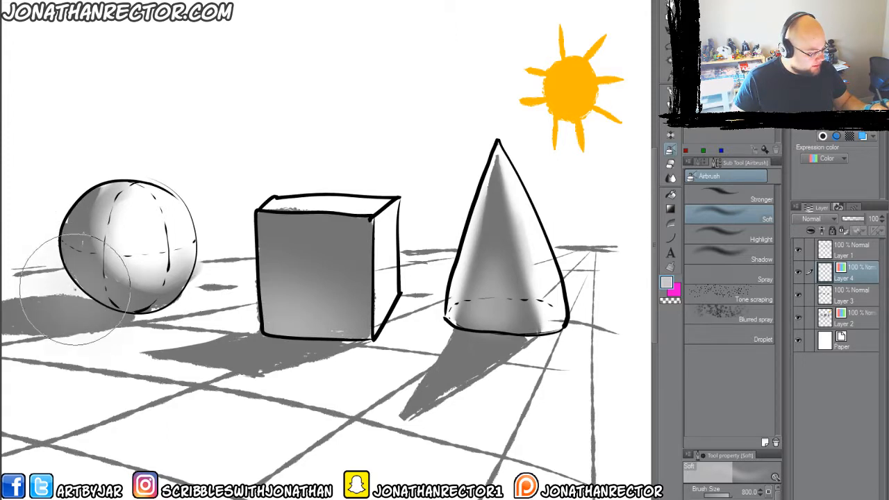
Select the sphere's shaded side with the Lasso marquee, apply reflected light with the Soft airbrush at size 800, and deselect it.
key("m")
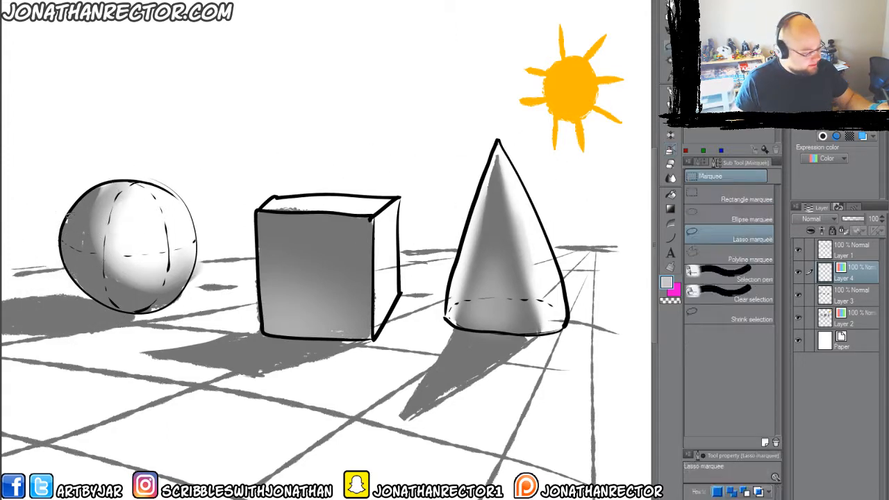
mouse_move(101, 185)
left_mouse_down()
mouse_move(85, 221)
mouse_move(174, 303)
mouse_move(136, 313)
mouse_move(72, 279)
mouse_move(62, 215)
mouse_move(111, 182)
left_mouse_up()
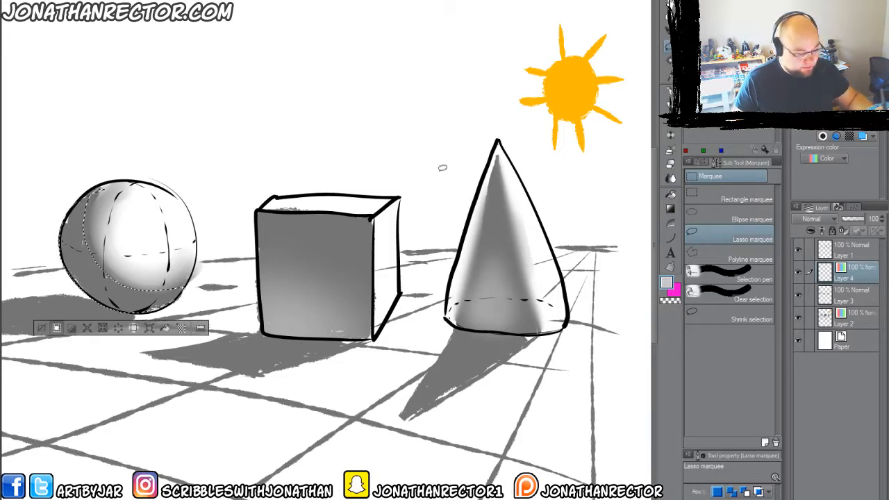
left_click(669, 196)
left_click(669, 150)
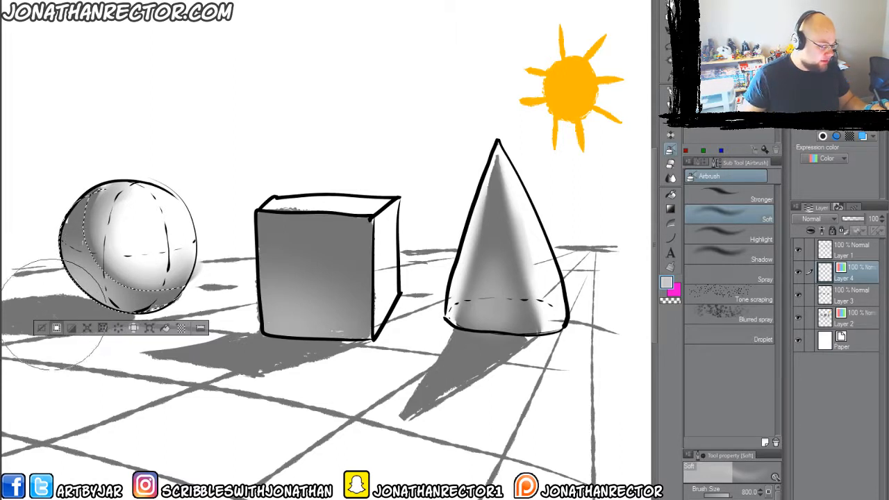
key("ctrl+d")
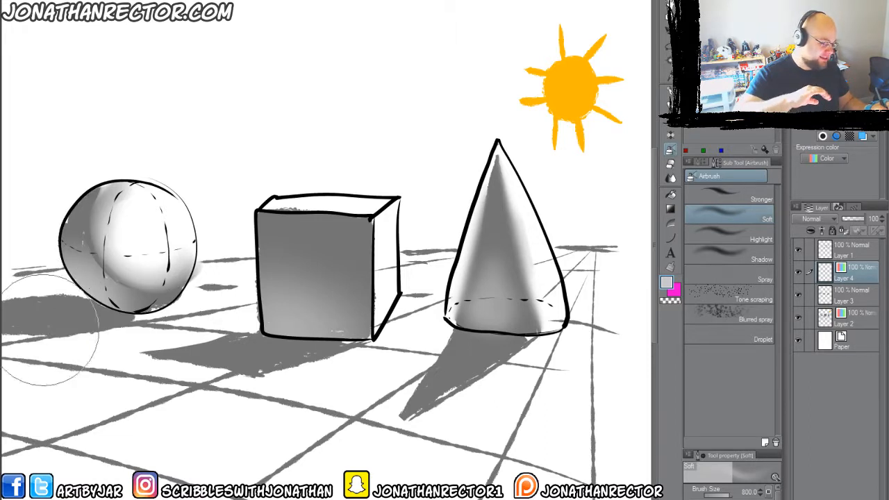
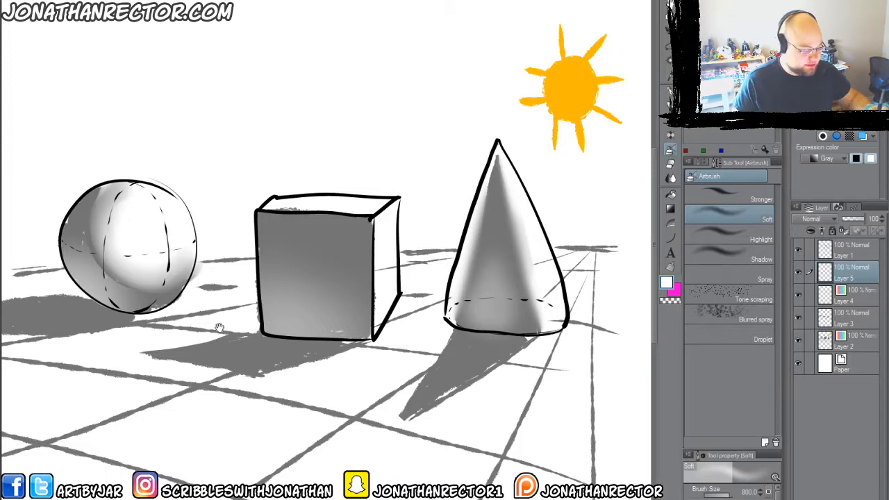
Paint white rim light along the shaded edges of the cone, cube and sphere on Layer 5, using the Texture Brush at size 25.
key("p")
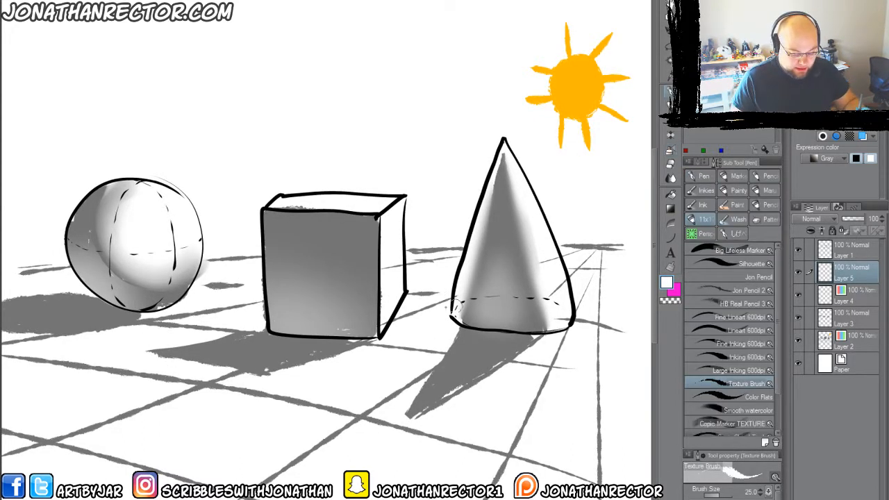
left_click_drag(193, 272, 200, 274)
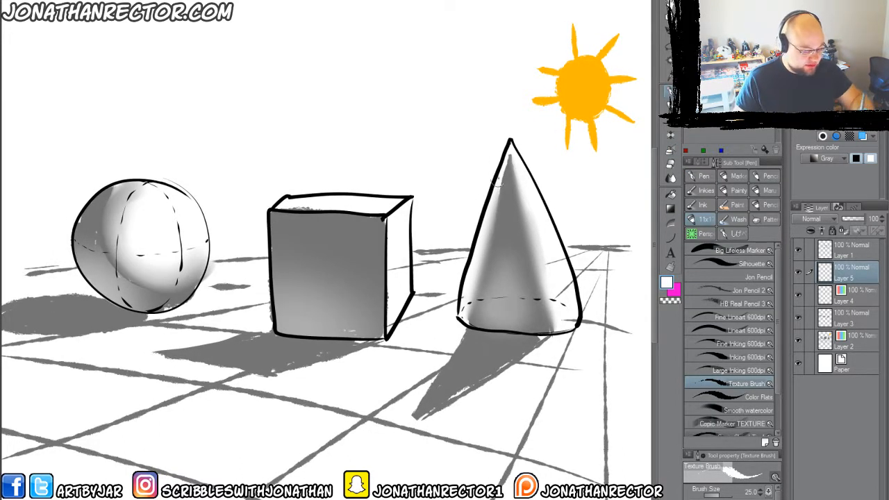
left_click_drag(508, 154, 473, 329)
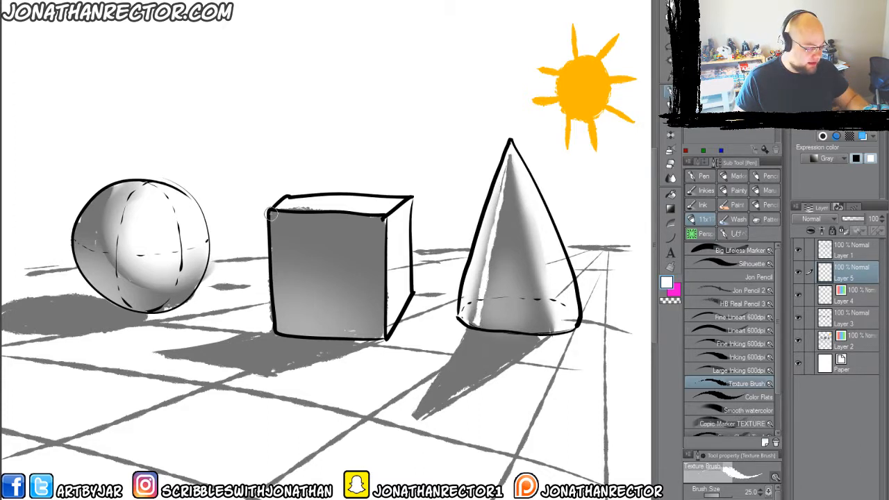
mouse_move(270, 208)
left_mouse_down()
mouse_move(282, 334)
mouse_move(380, 338)
left_mouse_up()
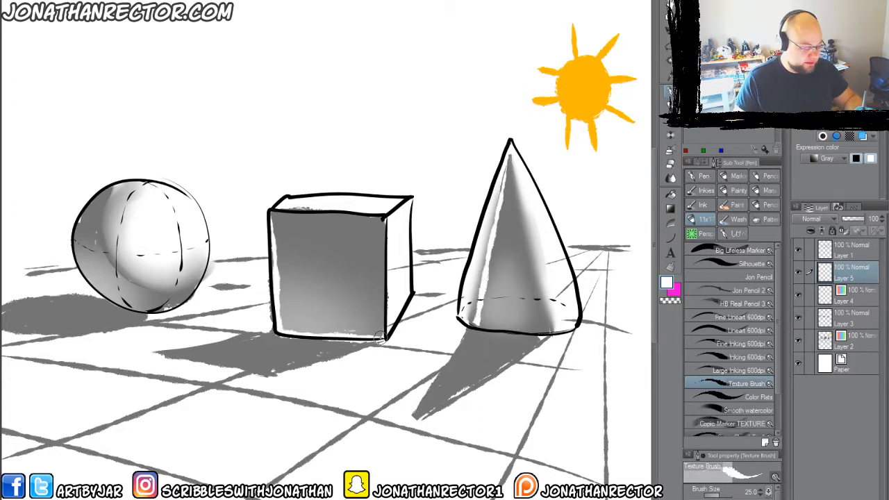
left_click_drag(77, 329, 95, 331)
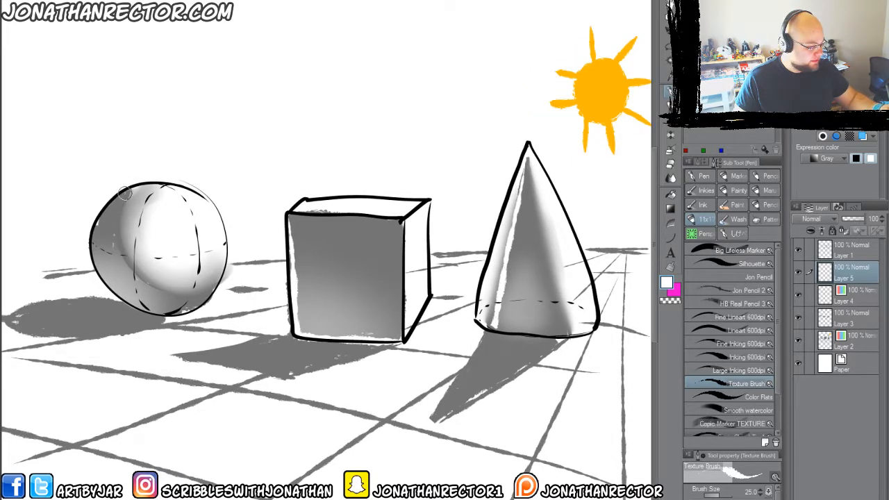
mouse_move(123, 193)
left_mouse_down()
mouse_move(105, 208)
mouse_move(92, 244)
mouse_move(116, 287)
mouse_move(186, 310)
mouse_move(206, 301)
left_mouse_up()
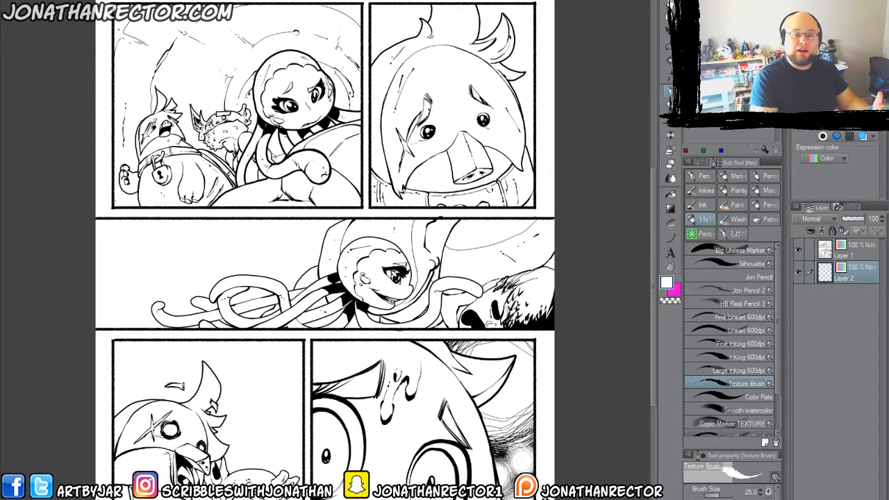
Open the coloured comic page JK_Chap1_pg22.jpg from the chapter's 9Save for Web folder.
left_click_drag(366, 242, 352, 168)
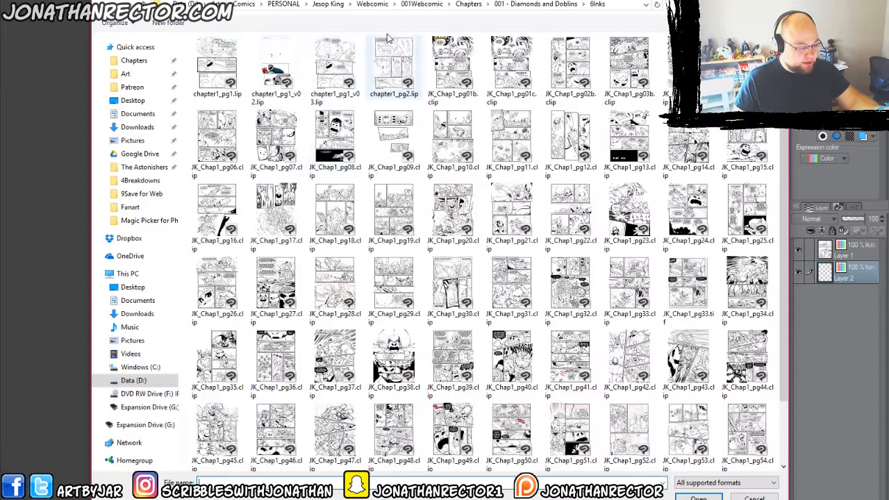
key("alt+Up")
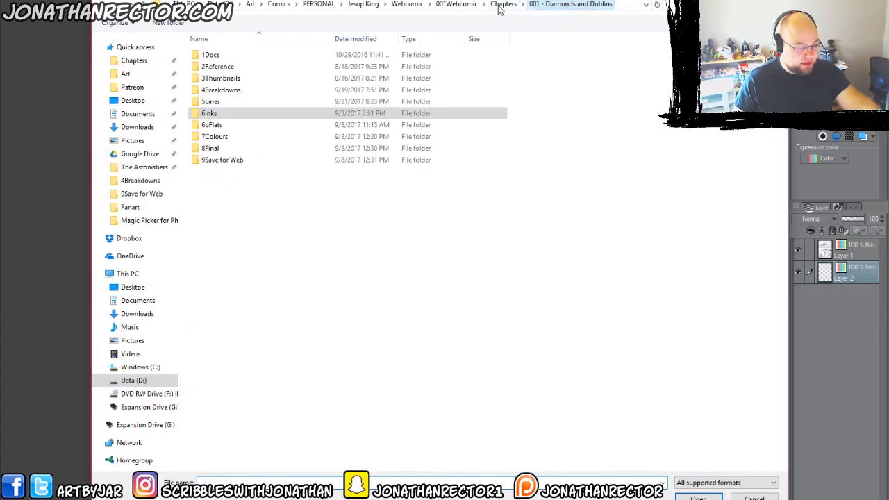
double_click(211, 159)
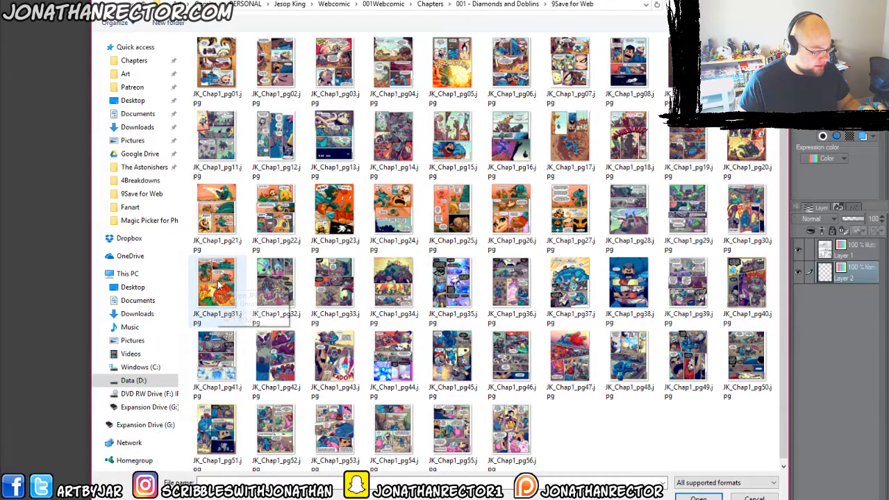
left_click(274, 221)
double_click(275, 221)
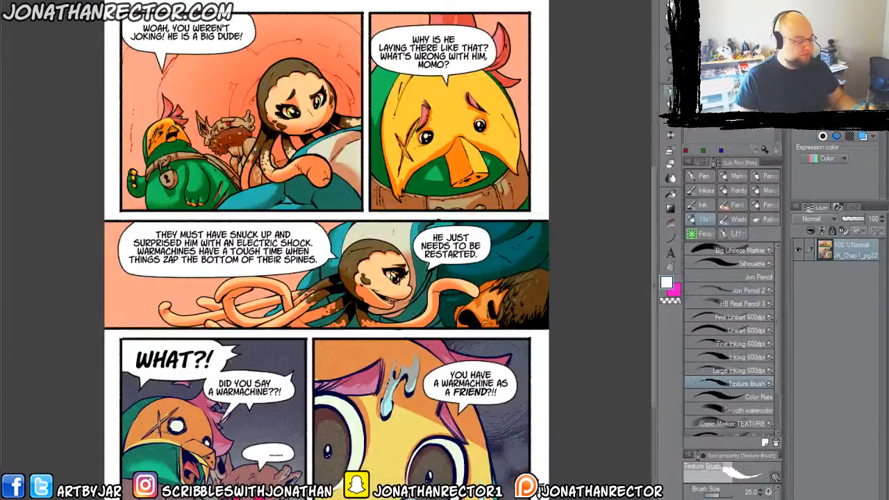
Examine the light, shadow and reflected light on the characters in the coloured page's upper panels, comparing them with the shaded shapes.
scroll(252, 401, "up", 5)
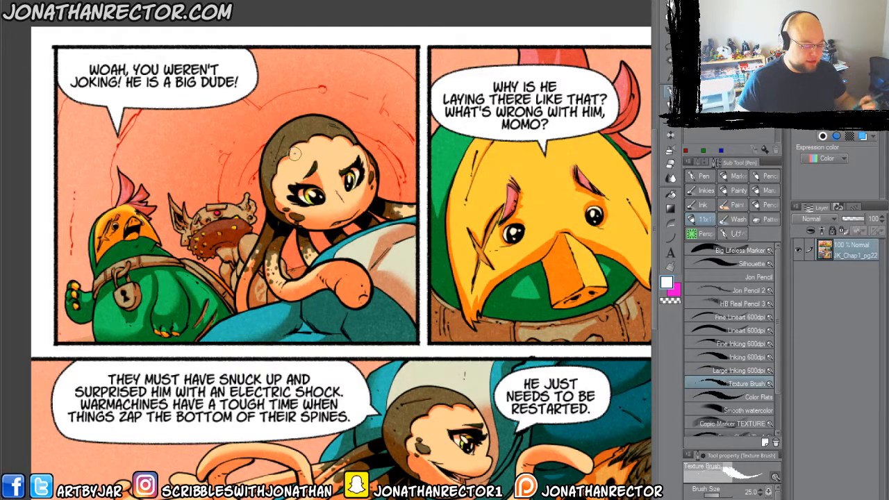
left_click_drag(355, 350, 232, 355)
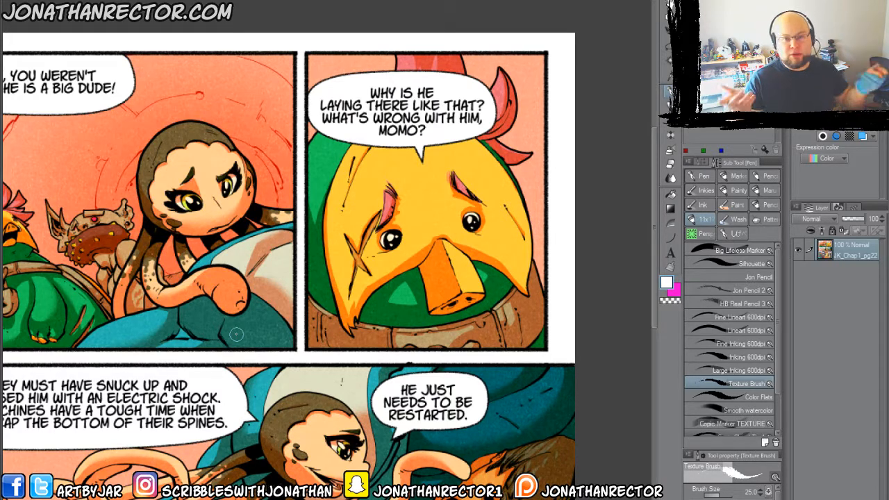
left_click_drag(191, 231, 316, 281)
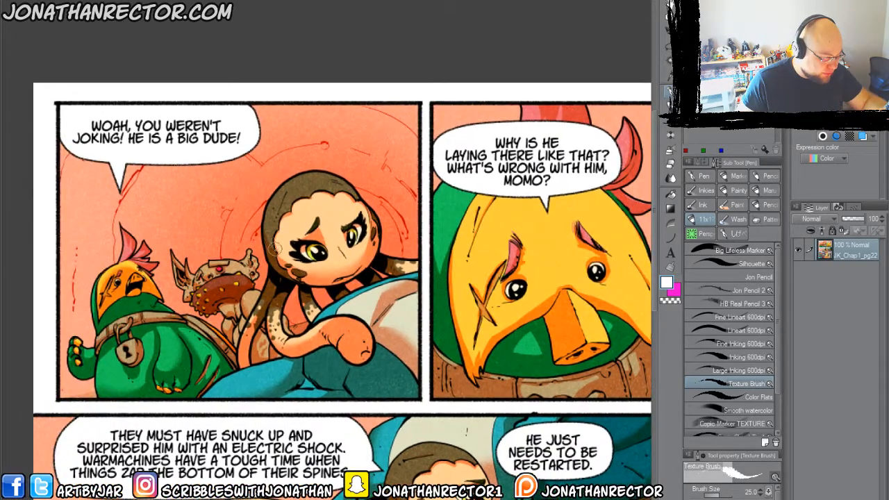
scroll(312, 200, "up", 1)
scroll(312, 200, "up", 3)
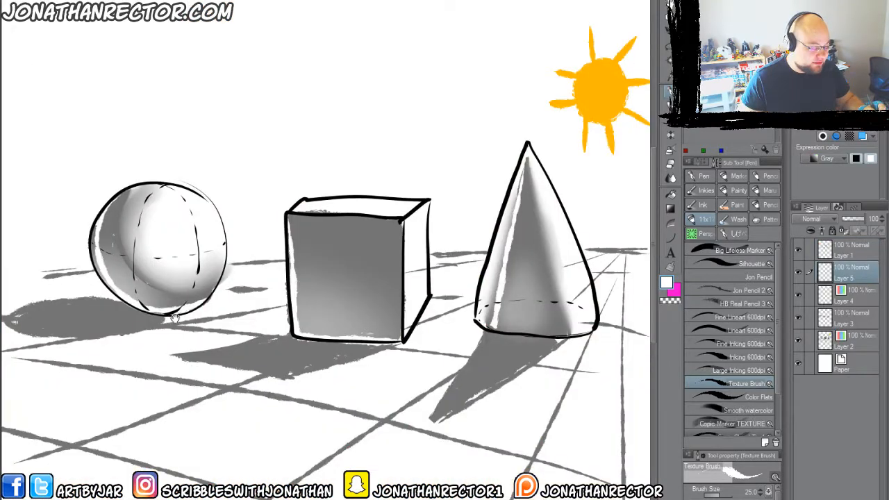
left_click_drag(179, 279, 285, 295)
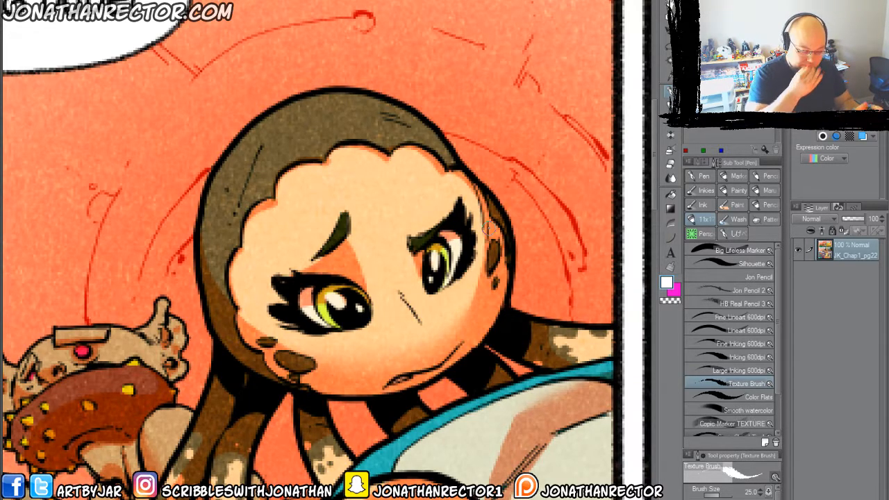
left_click_drag(199, 491, 319, 285)
left_click_drag(445, 354, 434, 366)
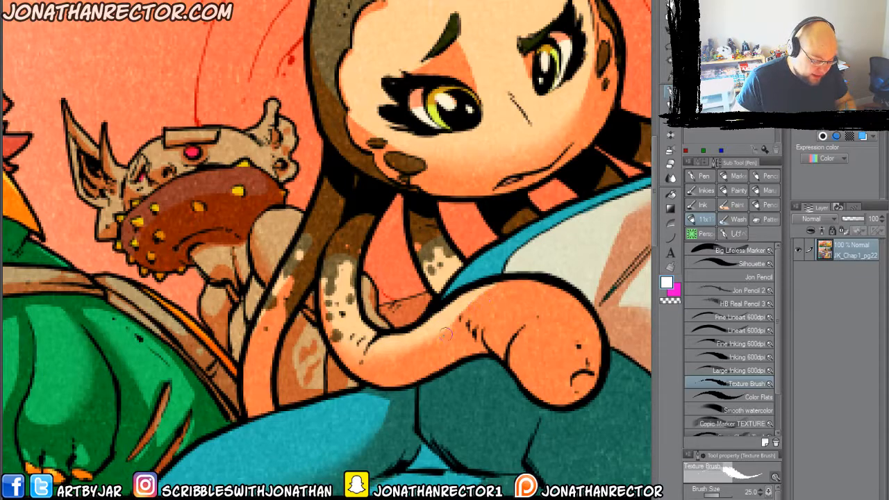
mouse_move(271, 378)
left_mouse_down()
mouse_move(286, 393)
mouse_move(556, 425)
left_mouse_up()
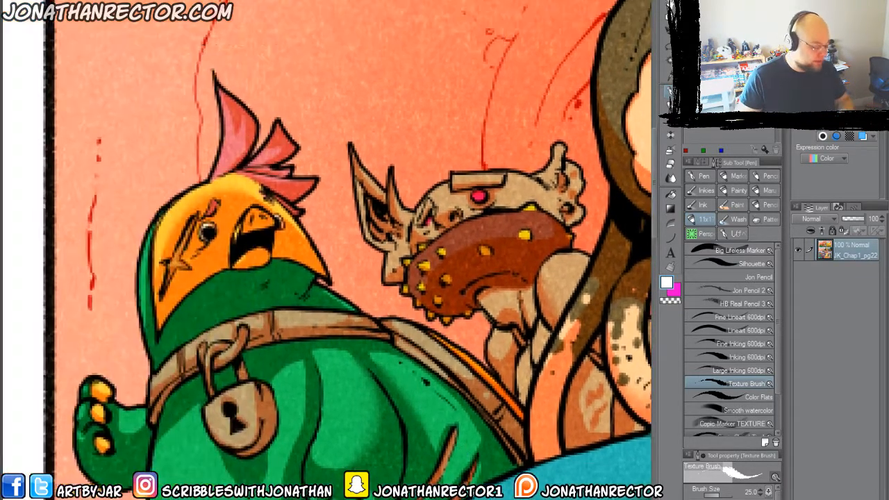
mouse_move(184, 411)
left_mouse_down()
mouse_move(198, 406)
mouse_move(228, 353)
left_mouse_up()
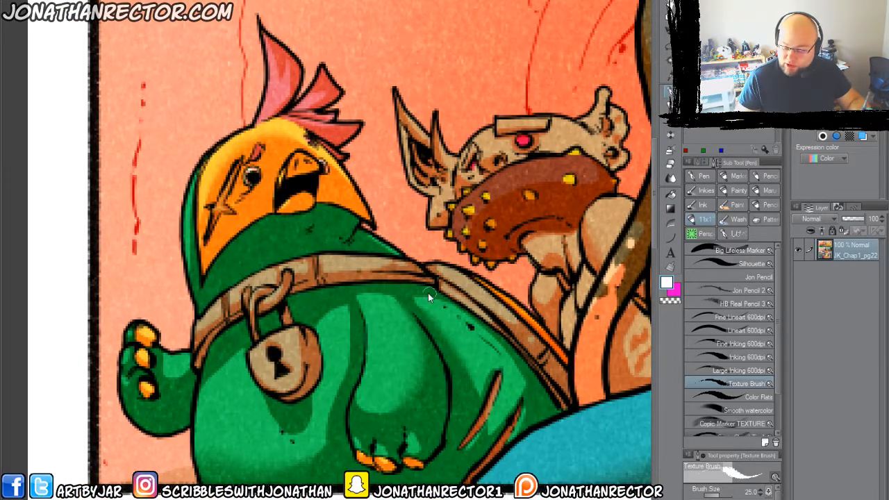
scroll(428, 293, "down", 3)
left_click_drag(493, 341, 222, 307)
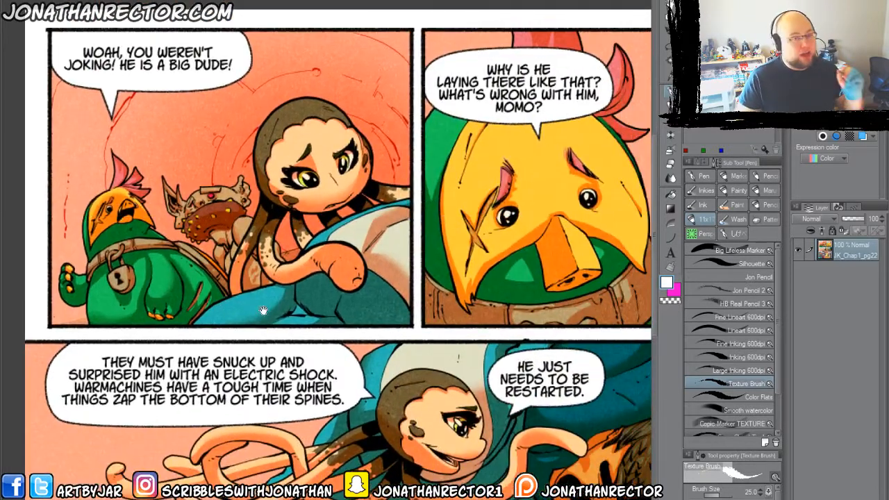
left_click_drag(372, 301, 293, 358)
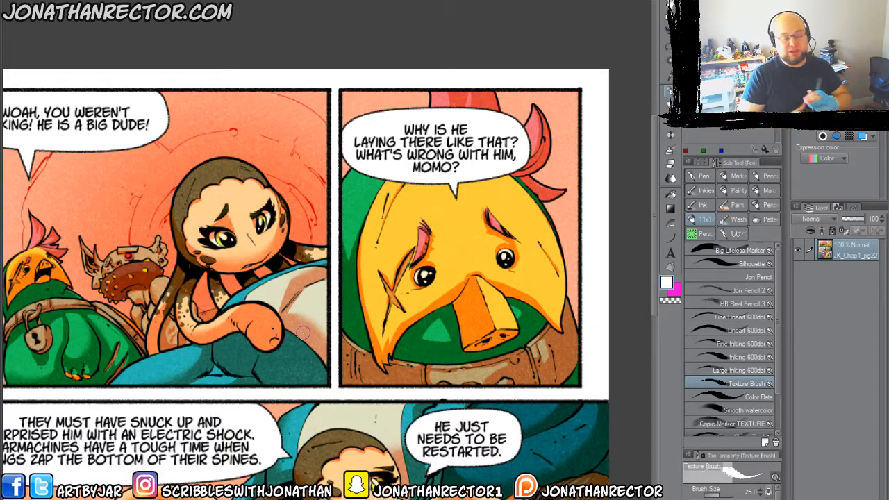
Examine the cooler shadows and lighting on the characters in the two bottom panels of the coloured page.
scroll(303, 334, "down", 5)
scroll(282, 401, "up", 2)
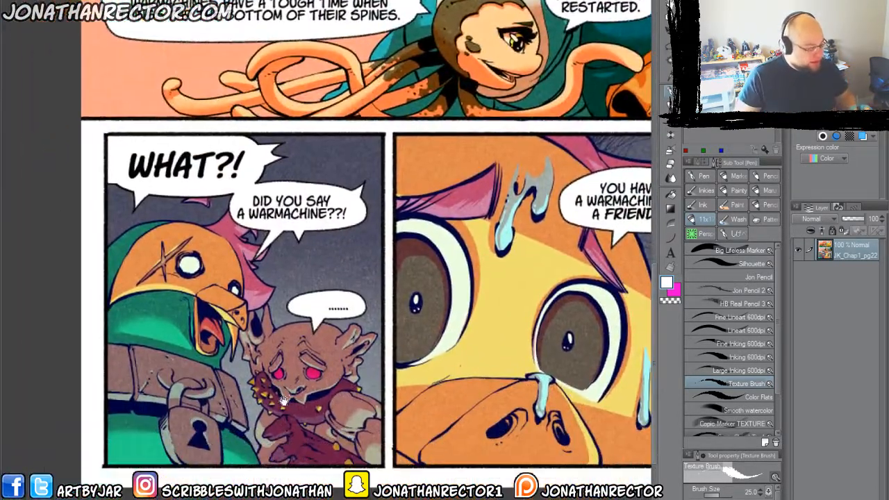
left_click_drag(206, 247, 237, 221)
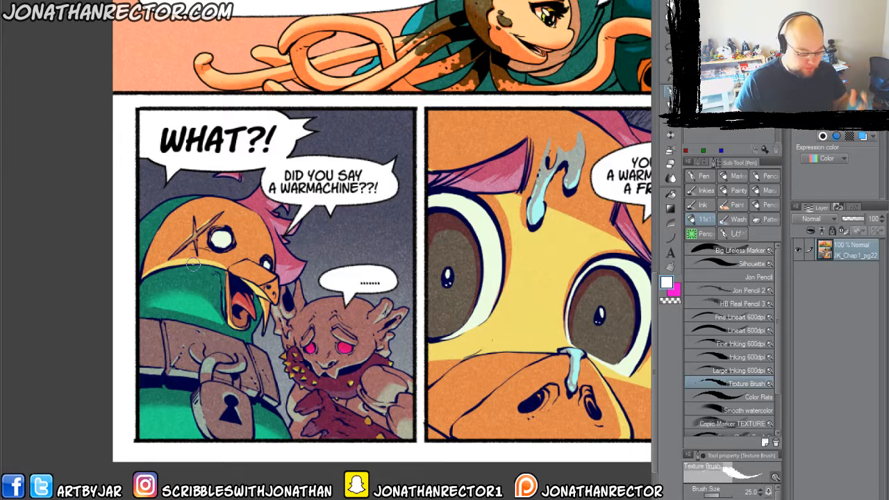
left_click_drag(391, 376, 238, 342)
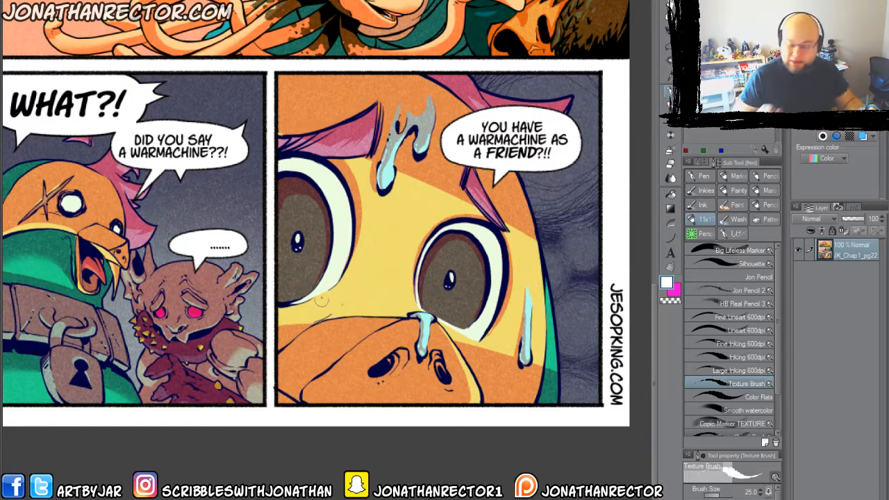
scroll(316, 328, "down", 2)
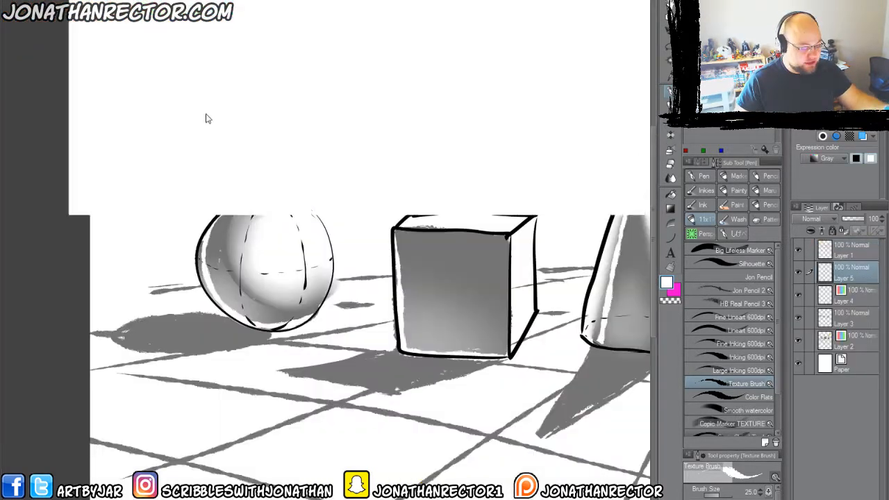
Return to the inked comic page, choose a gray, and fill the upper side of the beak in the close-up panel on Layer 2.
scroll(206, 119, "up", 1)
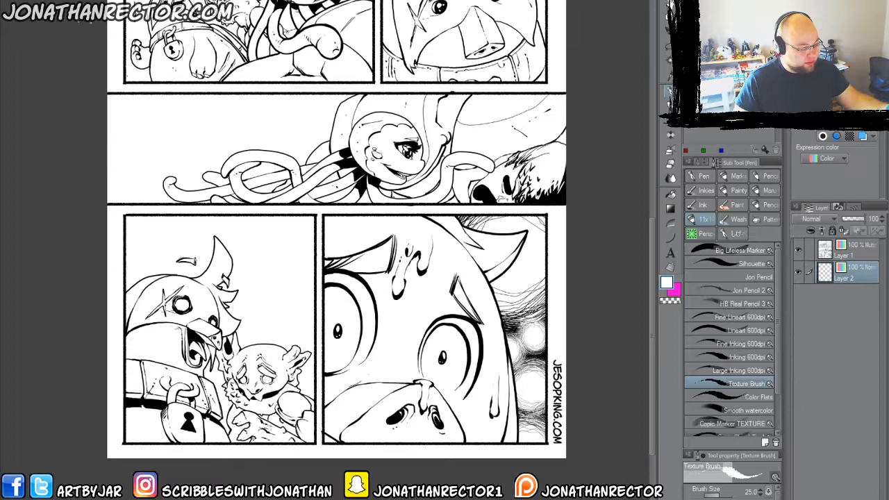
scroll(323, 278, "up", 2)
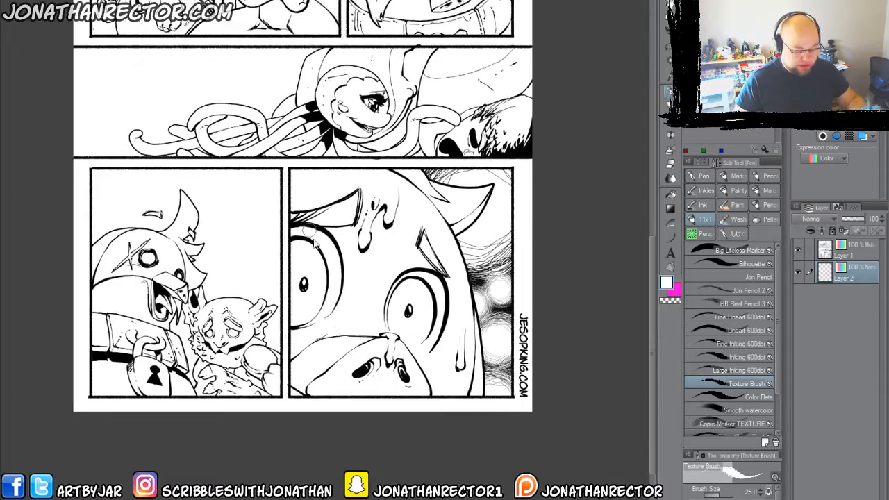
left_click(709, 90)
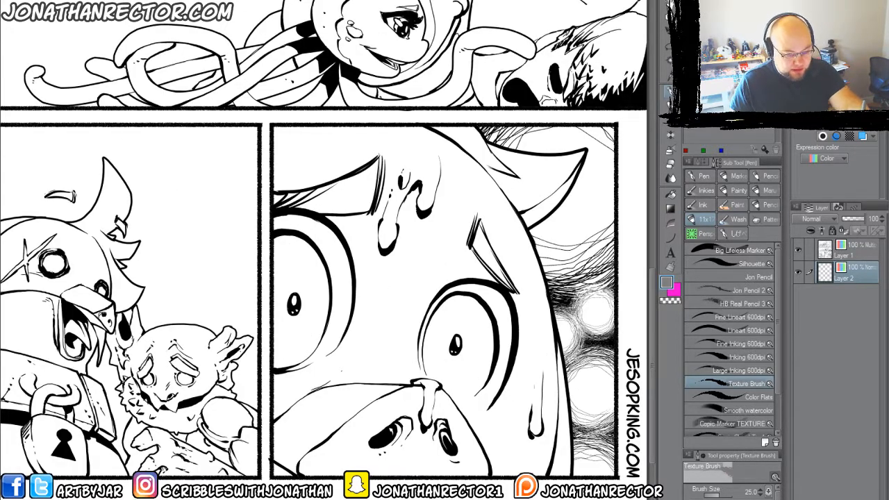
left_click(701, 370)
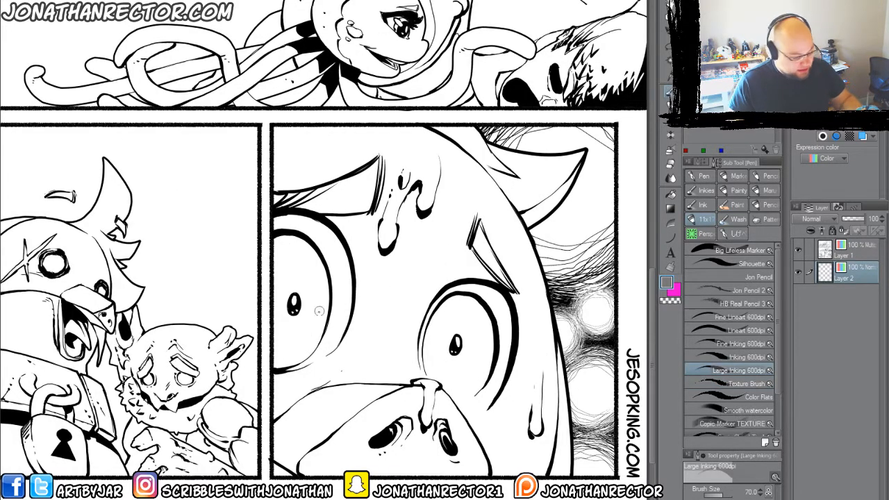
left_click_drag(312, 320, 299, 294)
key("bracketright")
key("bracketright")
key("bracketright")
key("bracketright")
left_click_drag(280, 364, 324, 347)
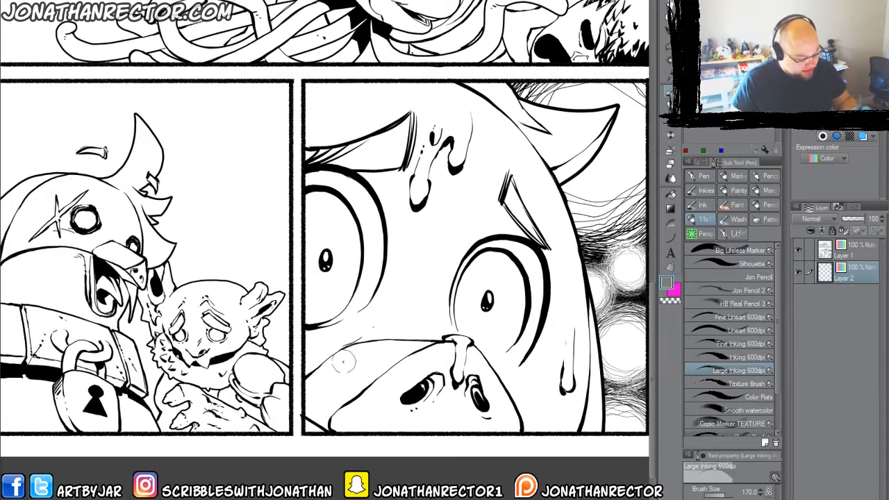
key("g")
left_click(343, 369)
key("p")
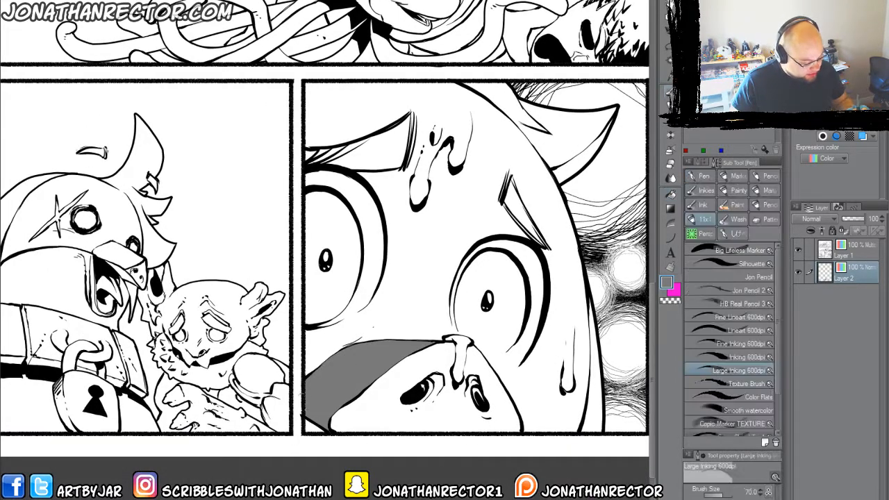
Adjust the brush size and shade the lower cheeks on both sides of the beak in the close-up panel, filling the outlined cheek area with gray.
key("bracketleft")
key("bracketleft")
key("bracketleft")
key("bracketleft")
key("bracketleft")
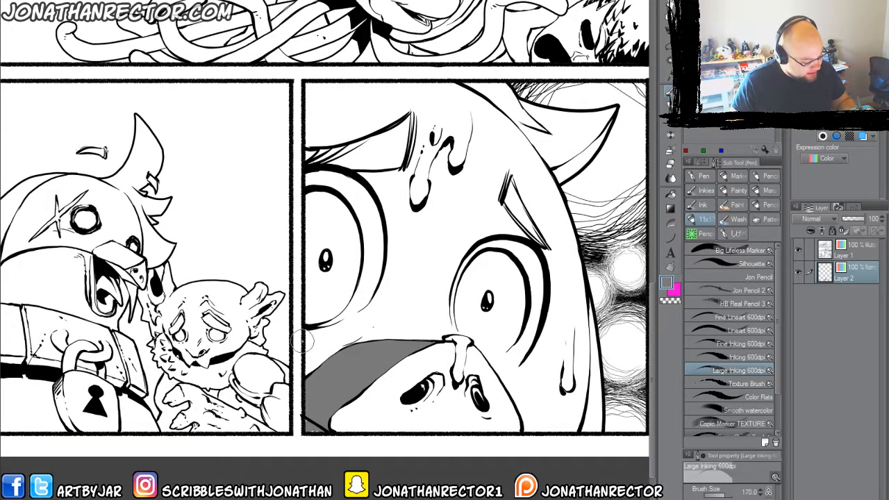
key("bracketright")
key("bracketright")
key("bracketright")
key("bracketright")
key("bracketright")
left_click_drag(307, 358, 305, 384)
mouse_move(522, 420)
left_mouse_down()
mouse_move(531, 421)
mouse_move(589, 292)
mouse_move(597, 406)
left_mouse_up()
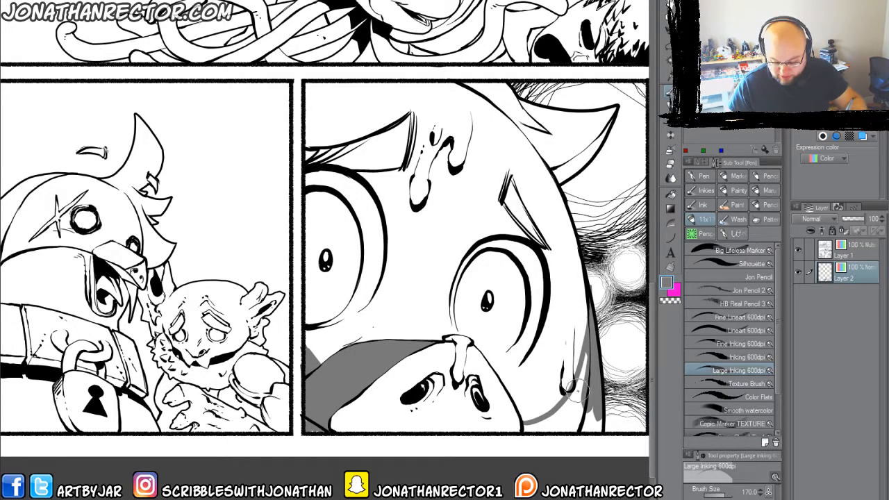
key("g")
left_click(553, 401)
key("p")
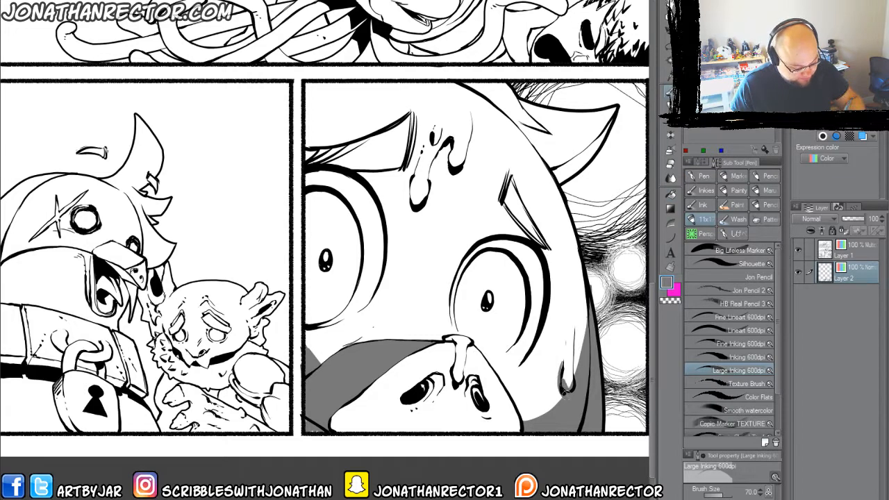
Paint gray shadows beneath the brows and along the upper rims of both eyes in the close-up panel.
mouse_move(463, 251)
left_mouse_down()
mouse_move(493, 242)
mouse_move(535, 251)
mouse_move(503, 203)
left_mouse_up()
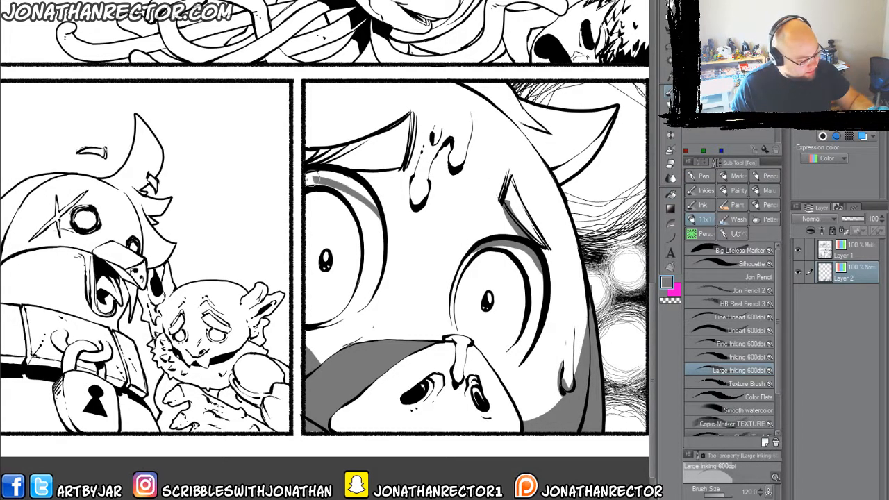
left_click_drag(383, 228, 327, 170)
mouse_move(372, 206)
left_mouse_down()
mouse_move(377, 238)
mouse_move(318, 184)
mouse_move(307, 194)
left_mouse_up()
mouse_move(404, 154)
left_mouse_down()
mouse_move(336, 168)
mouse_move(353, 169)
left_mouse_up()
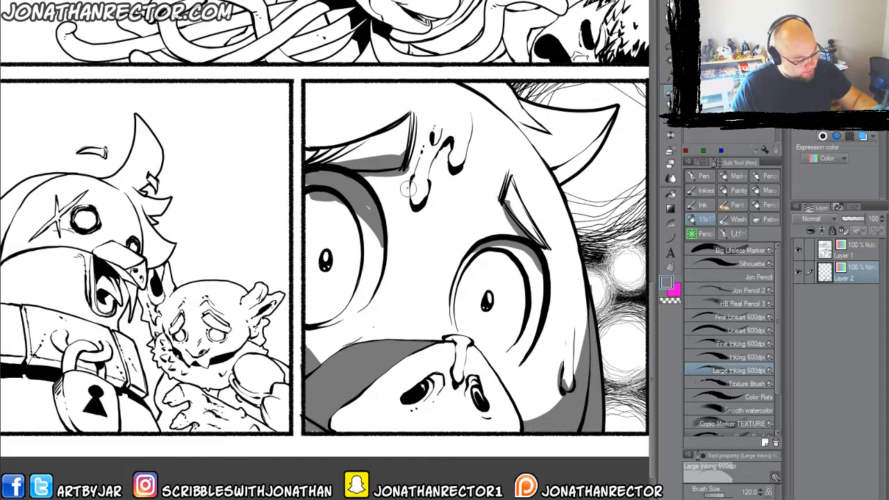
Shade the sweat drops on the forehead, the pointed tuft behind the head and the upper edge of the head in gray.
left_click_drag(409, 192, 419, 209)
left_click_drag(450, 157, 453, 171)
left_click_drag(607, 124, 561, 172)
left_click_drag(599, 119, 555, 175)
left_click_drag(578, 141, 552, 159)
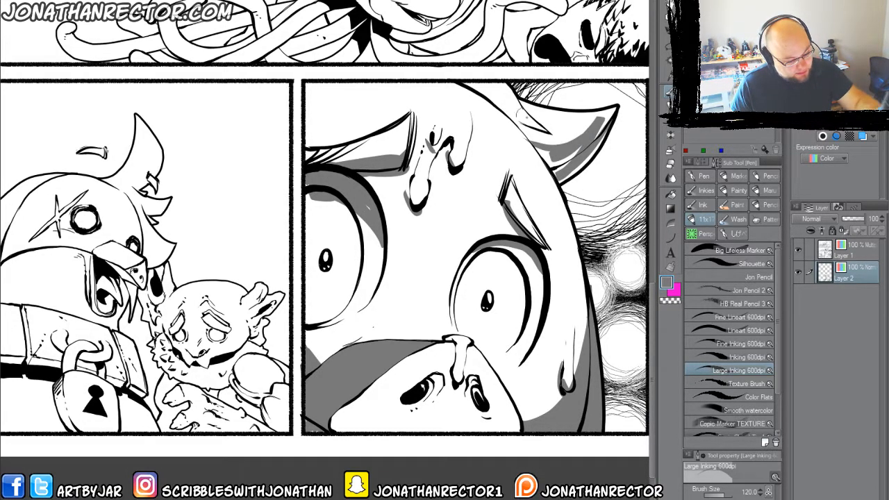
left_click_drag(530, 125, 475, 88)
left_click_drag(512, 117, 474, 86)
Add a new layer and shade the underside, face edges and eye areas of the tentacled character's head in the page's first panel.
left_click_drag(409, 70, 384, 70)
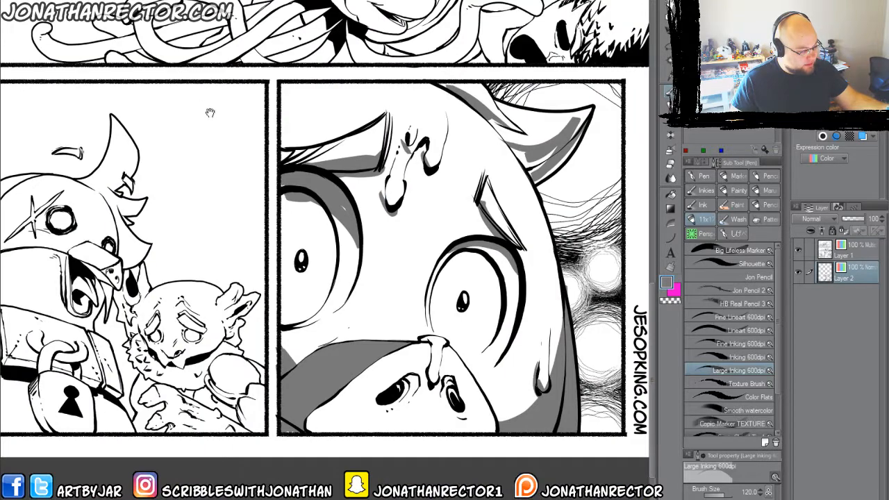
left_click_drag(209, 111, 133, 143)
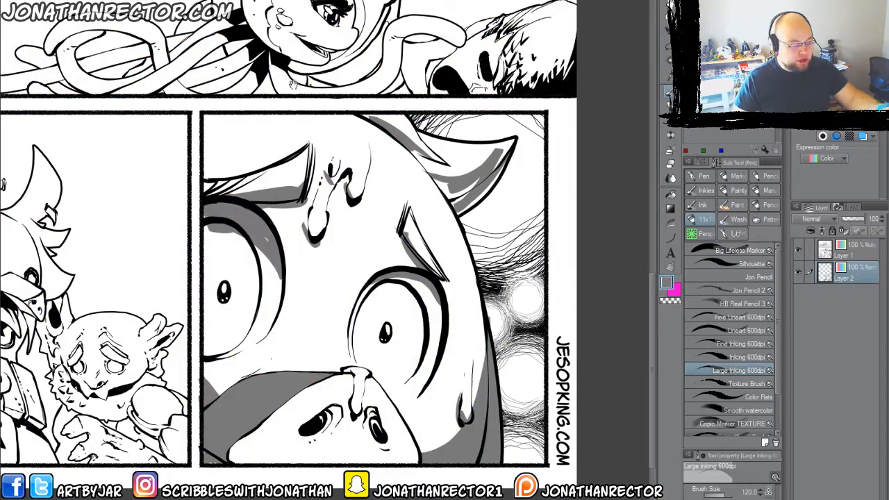
left_click_drag(293, 85, 359, 456)
left_click_drag(353, 304, 383, 435)
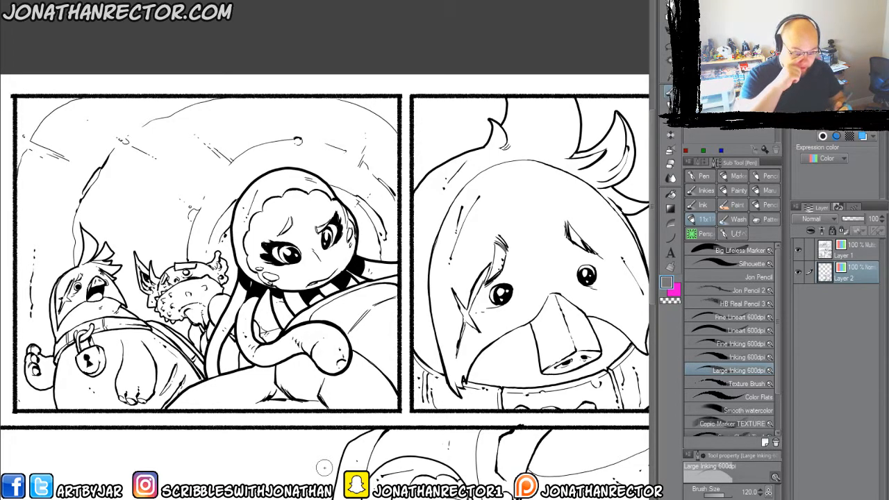
left_click_drag(441, 285, 346, 253)
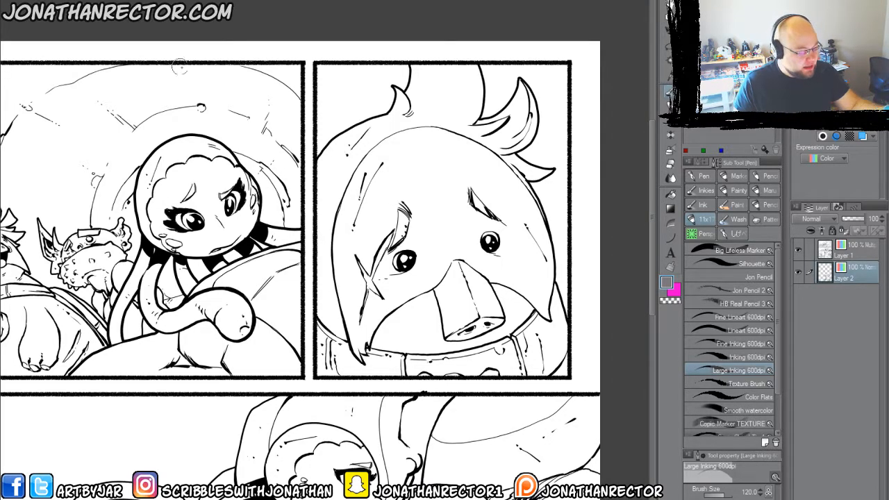
left_click_drag(402, 224, 529, 247)
scroll(518, 211, "up", 1)
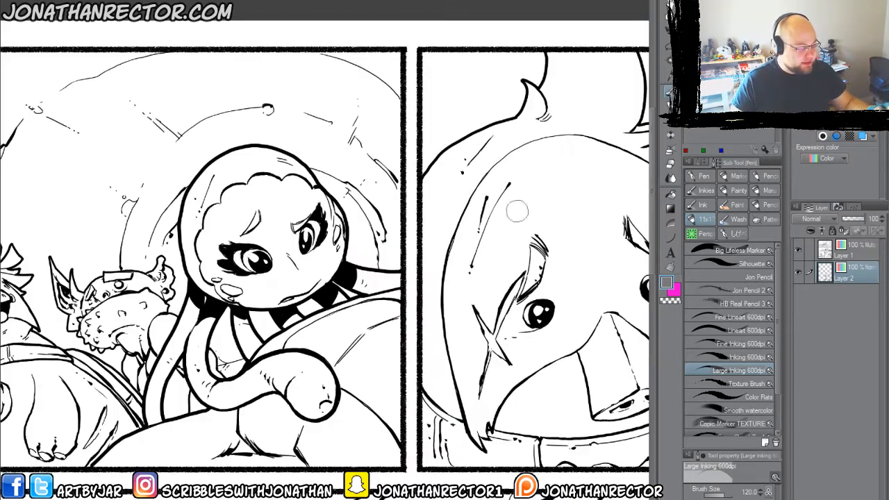
left_click_drag(239, 270, 375, 253)
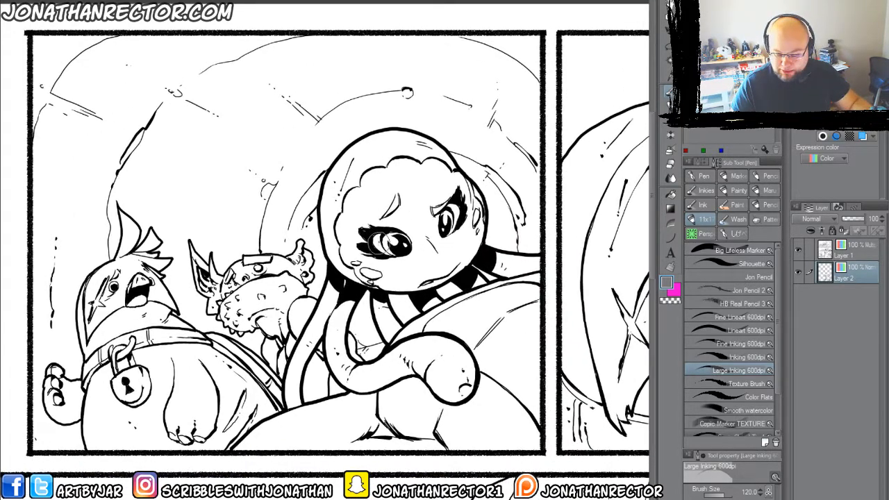
key("ctrl+shift+n")
mouse_move(321, 207)
left_mouse_down()
mouse_move(337, 251)
mouse_move(371, 270)
mouse_move(418, 266)
mouse_move(471, 247)
mouse_move(474, 177)
mouse_move(484, 198)
mouse_move(475, 251)
mouse_move(432, 283)
mouse_move(363, 277)
mouse_move(475, 271)
mouse_move(480, 230)
mouse_move(340, 263)
mouse_move(325, 236)
mouse_move(362, 247)
mouse_move(402, 230)
mouse_move(402, 220)
mouse_move(365, 208)
mouse_move(399, 196)
mouse_move(384, 215)
left_mouse_up()
left_click_drag(454, 205, 440, 213)
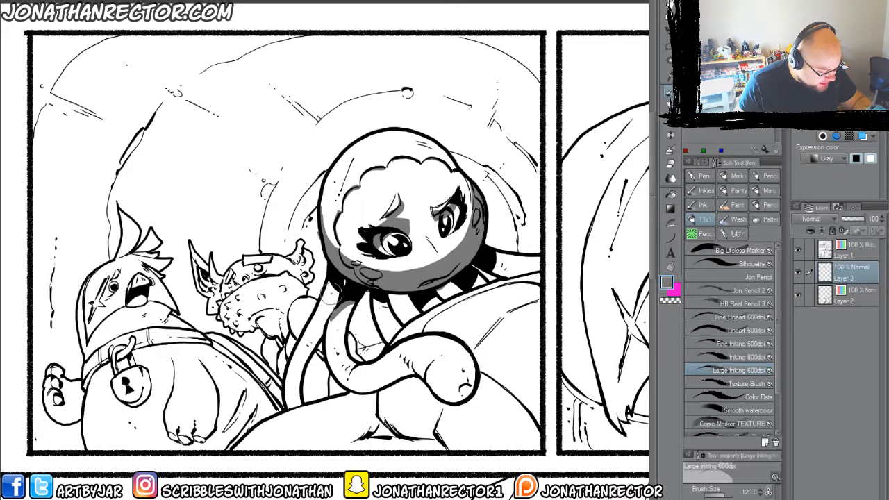
Paint the shadows the head casts onto the tops of the tentacles directly beneath it.
left_click_drag(332, 290, 329, 294)
mouse_move(389, 297)
left_mouse_down()
mouse_move(377, 303)
mouse_move(441, 300)
left_mouse_up()
left_click_drag(475, 273, 475, 284)
left_click_drag(497, 254, 491, 273)
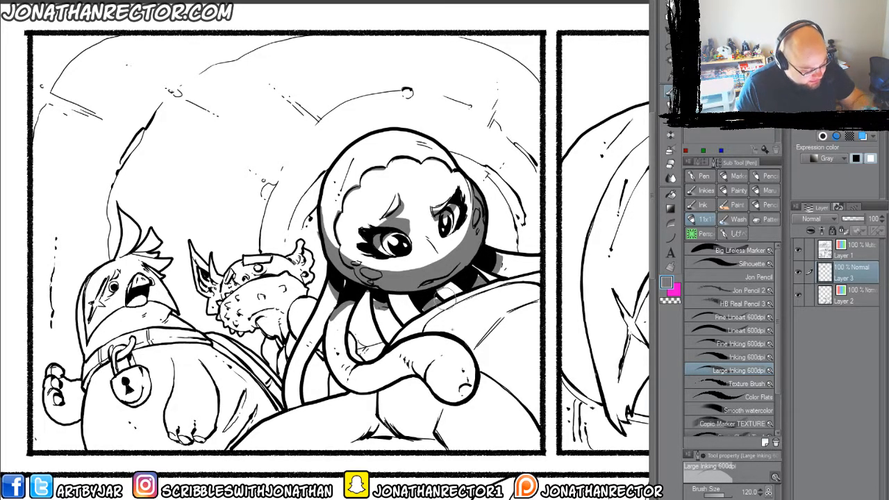
Shade the undersides of the curled front tentacle and the remaining tentacles in gray.
mouse_move(473, 366)
left_mouse_down()
mouse_move(446, 378)
mouse_move(416, 357)
mouse_move(356, 375)
mouse_move(321, 330)
mouse_move(336, 320)
mouse_move(326, 341)
mouse_move(349, 374)
mouse_move(370, 381)
mouse_move(394, 364)
mouse_move(423, 382)
left_mouse_up()
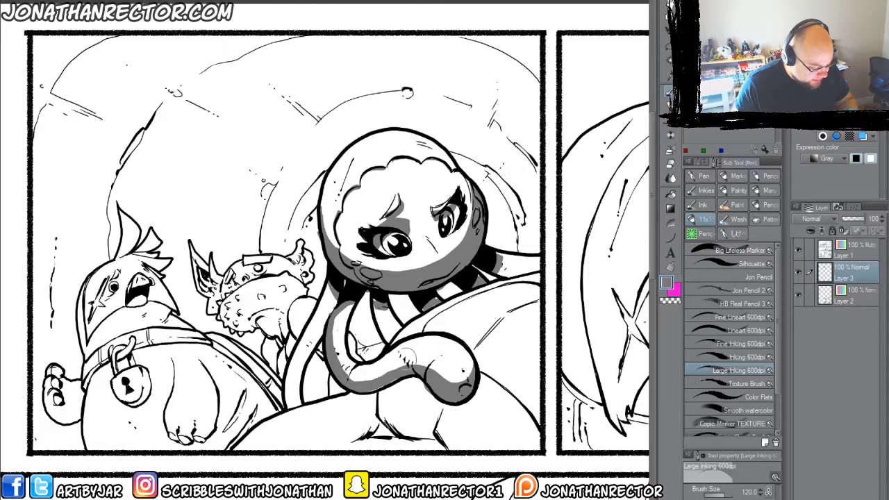
mouse_move(326, 305)
left_mouse_down()
mouse_move(290, 349)
mouse_move(288, 396)
left_mouse_up()
left_click_drag(314, 339, 295, 406)
mouse_move(380, 304)
left_mouse_down()
mouse_move(389, 331)
mouse_move(380, 341)
left_mouse_up()
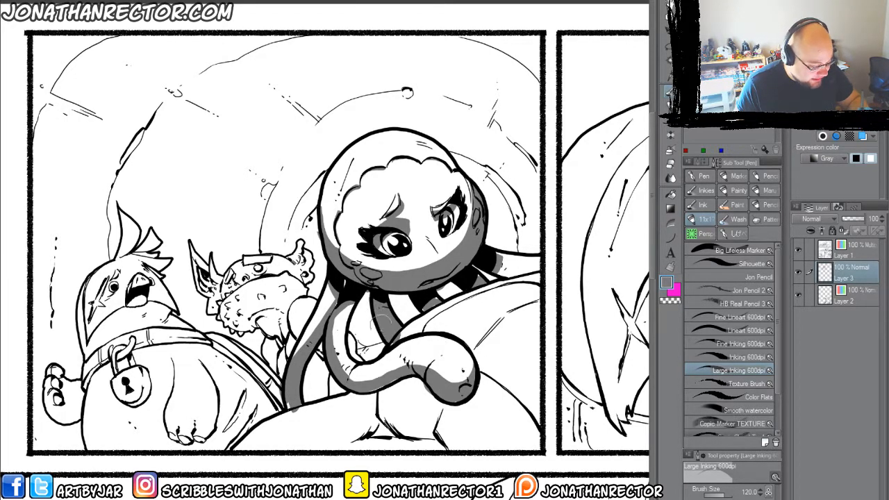
left_click_drag(487, 266, 536, 266)
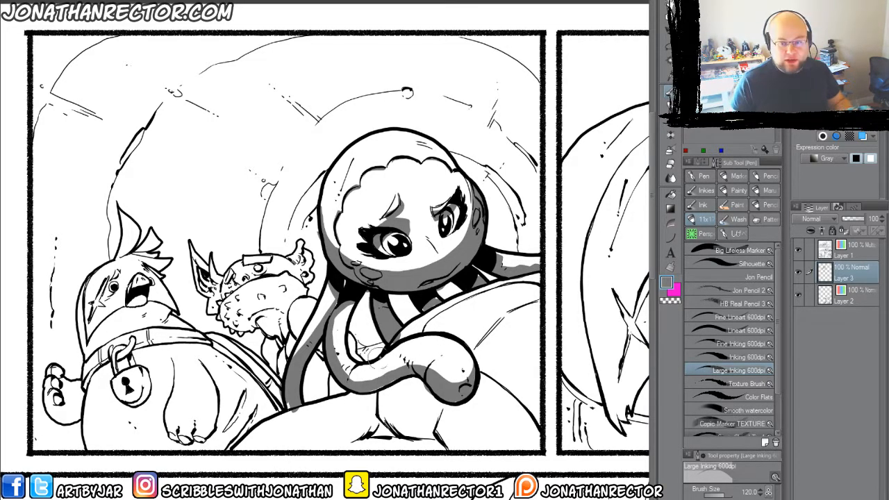
Paint the shadow cast by the curled tentacle and shade the upper part of the large foreground form on Layer 3.
left_click_drag(362, 360, 264, 299)
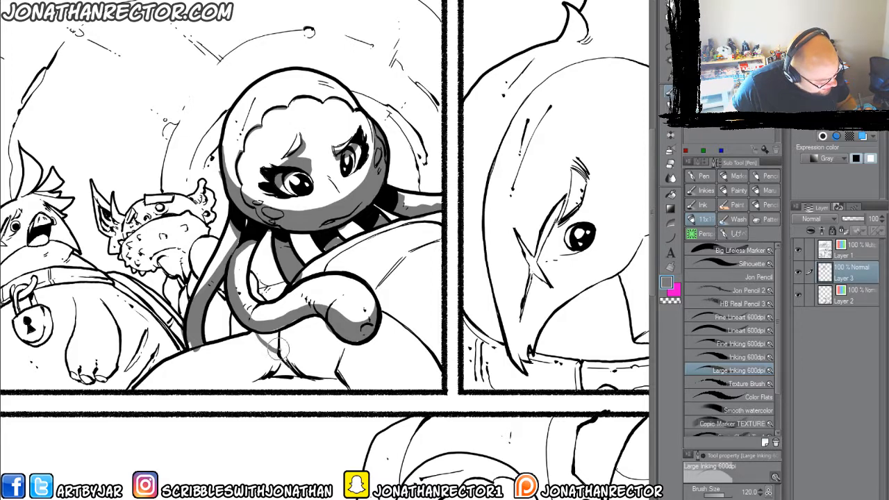
mouse_move(269, 340)
left_mouse_down()
mouse_move(304, 334)
mouse_move(357, 368)
mouse_move(377, 357)
mouse_move(371, 343)
mouse_move(357, 362)
mouse_move(337, 327)
mouse_move(341, 335)
mouse_move(284, 328)
mouse_move(267, 332)
mouse_move(265, 343)
mouse_move(299, 327)
mouse_move(267, 334)
left_mouse_up()
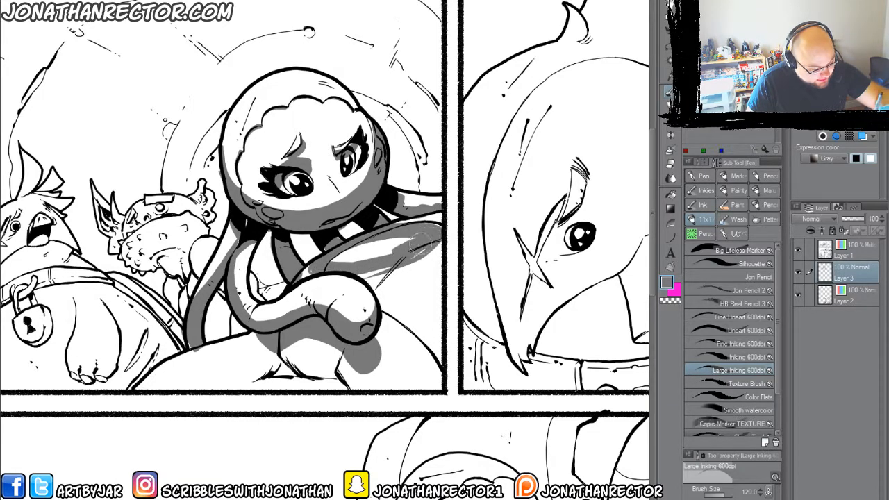
mouse_move(374, 259)
left_mouse_down()
mouse_move(347, 254)
mouse_move(376, 254)
left_mouse_up()
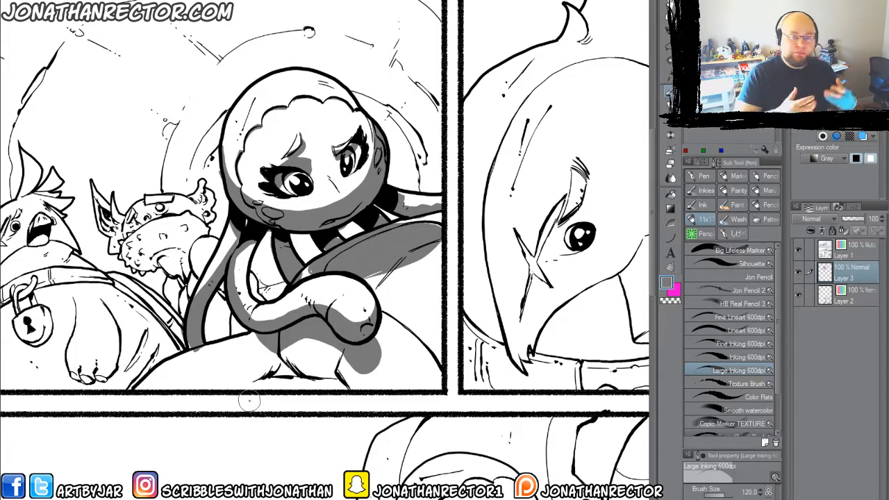
Hide Layer 3, add a new layer and shade the top and outer side of the tentacled character's head as if lit from below.
left_click(798, 273)
key("ctrl+shift+n")
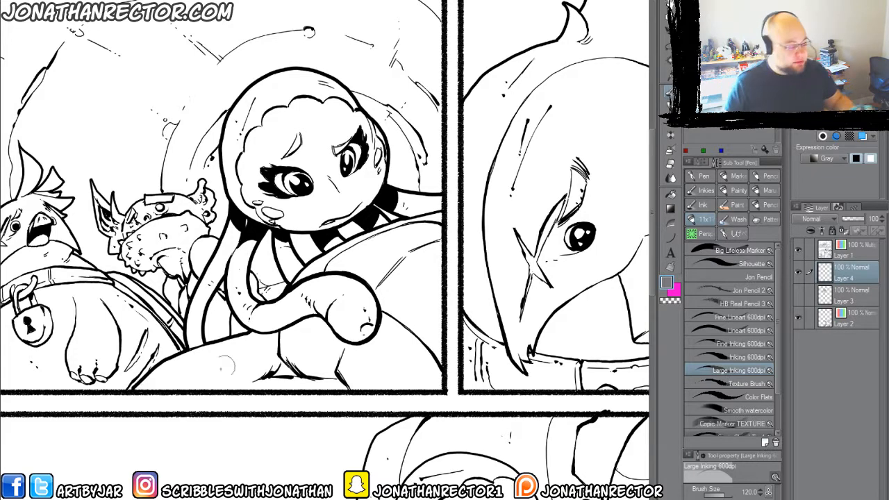
left_click_drag(226, 365, 241, 410)
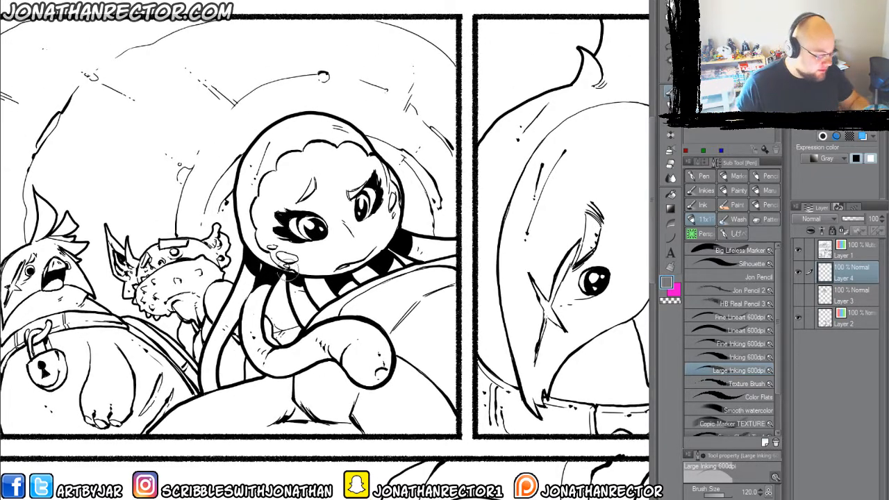
mouse_move(286, 264)
left_mouse_down()
mouse_move(264, 262)
mouse_move(247, 205)
mouse_move(257, 172)
mouse_move(303, 146)
mouse_move(364, 149)
mouse_move(338, 128)
mouse_move(274, 130)
mouse_move(248, 166)
mouse_move(237, 217)
mouse_move(305, 114)
mouse_move(315, 127)
mouse_move(286, 125)
mouse_move(271, 136)
mouse_move(289, 124)
left_mouse_up()
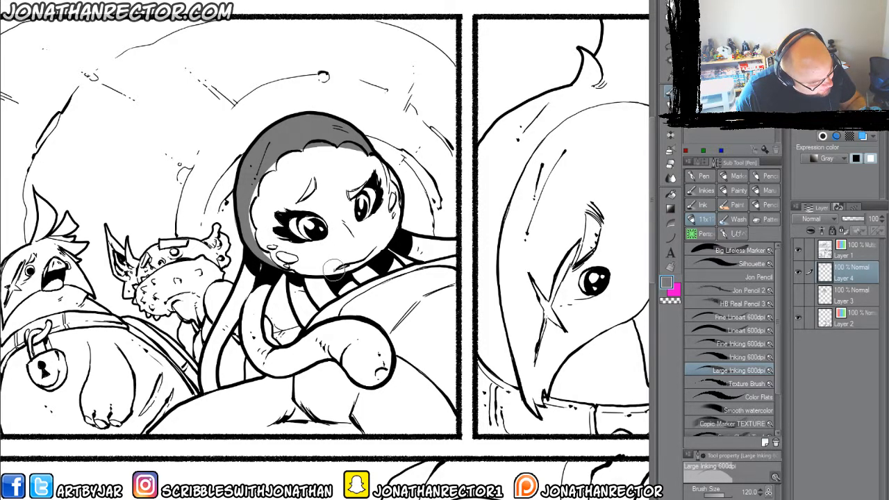
Undo the shadow stroke at the mouth and paint a gray shadow band across the nose area between the eyes.
left_click_drag(332, 267, 353, 256)
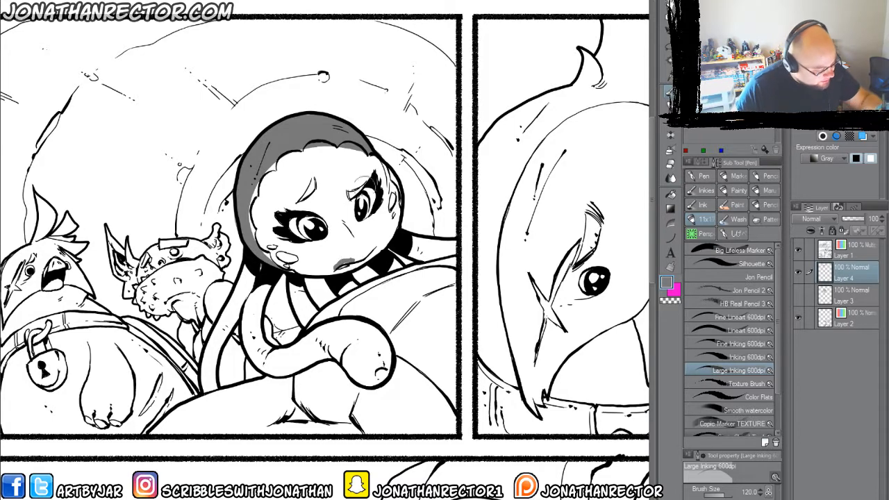
key("ctrl+z")
mouse_move(368, 224)
left_mouse_down()
mouse_move(324, 243)
mouse_move(362, 226)
mouse_move(328, 236)
mouse_move(367, 223)
left_mouse_up()
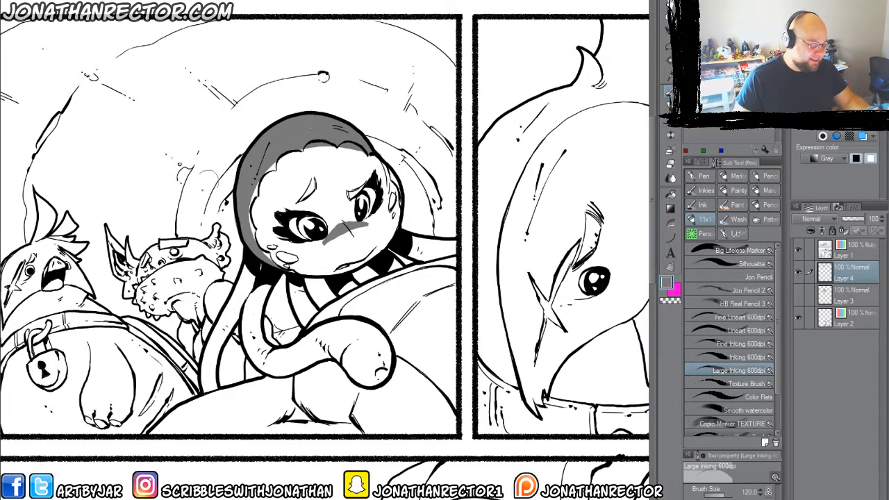
Shade the upper sides of the tentacles, and add gray shadows around the eyes, brow and cheek spots of the same character.
left_click_drag(232, 285, 247, 260)
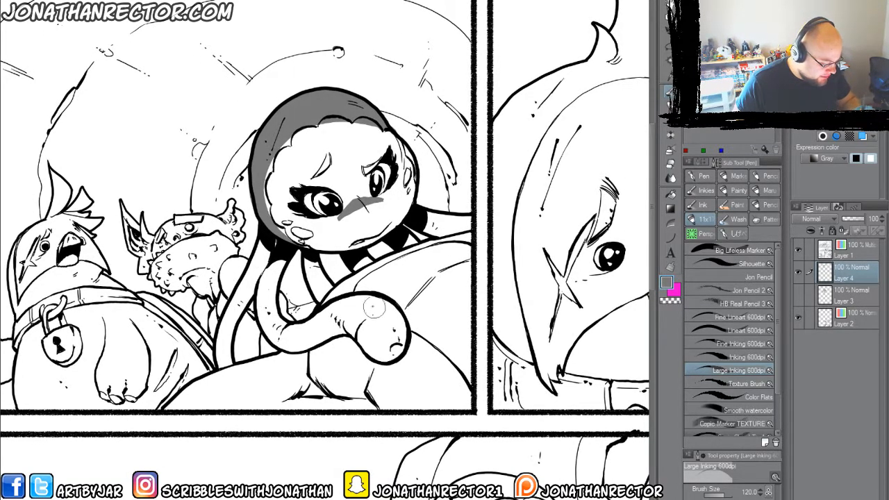
mouse_move(388, 298)
left_mouse_down()
mouse_move(344, 300)
mouse_move(290, 333)
mouse_move(273, 319)
mouse_move(266, 293)
mouse_move(278, 260)
mouse_move(302, 320)
mouse_move(277, 300)
left_mouse_up()
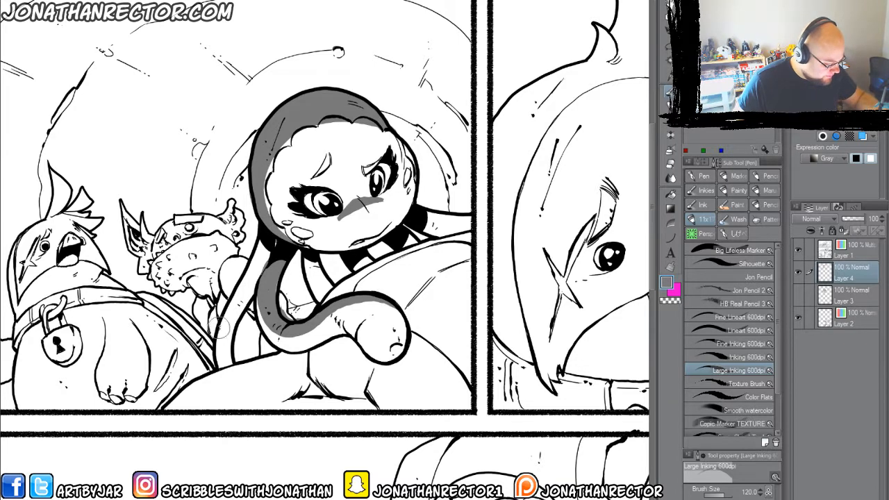
mouse_move(222, 326)
left_mouse_down()
mouse_move(267, 261)
mouse_move(245, 241)
left_mouse_up()
mouse_move(318, 255)
left_mouse_down()
mouse_move(310, 286)
mouse_move(309, 258)
left_mouse_up()
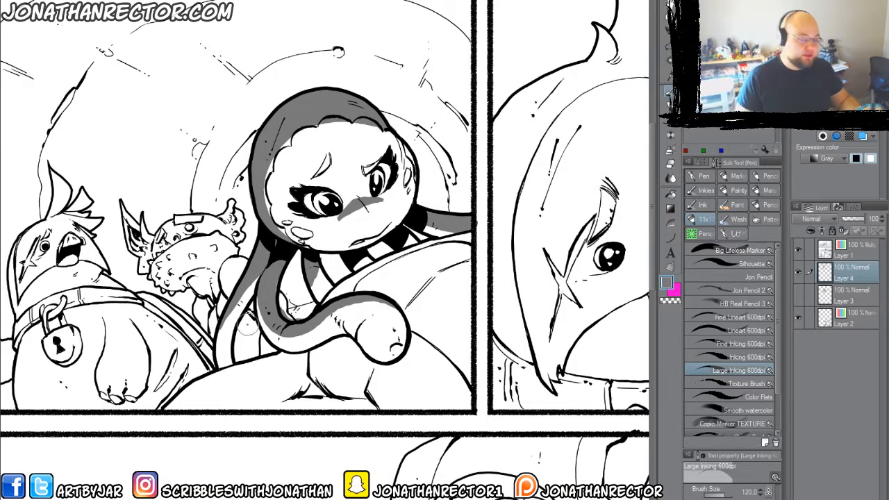
left_click_drag(251, 298, 253, 301)
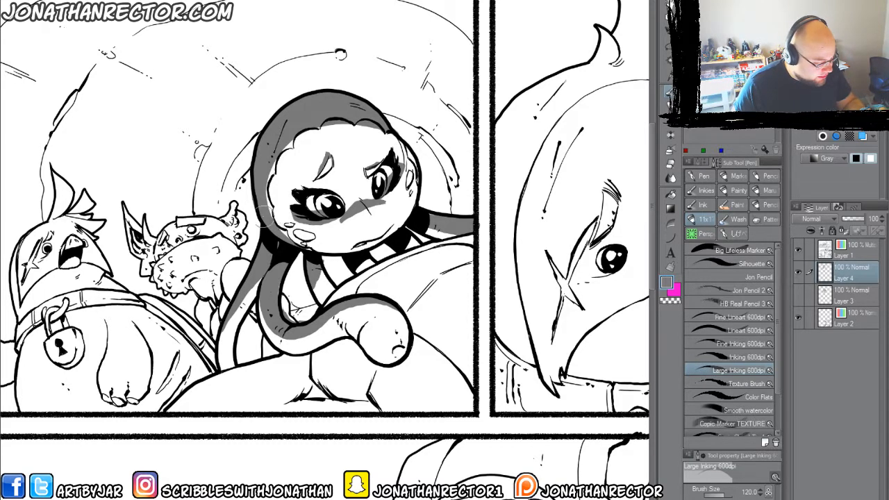
left_click_drag(312, 233, 294, 227)
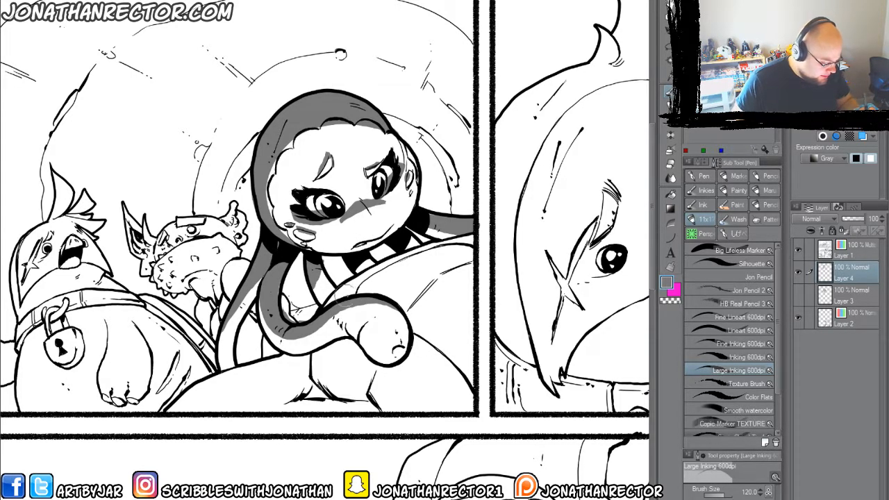
Shade the upper edge of the large foreground form and paint the tentacle's cast shadow above and behind its tip.
mouse_move(345, 295)
left_mouse_down()
mouse_move(377, 293)
mouse_move(471, 227)
mouse_move(336, 303)
mouse_move(414, 257)
mouse_move(345, 288)
left_mouse_up()
mouse_move(338, 343)
left_mouse_down()
mouse_move(348, 337)
mouse_move(344, 356)
mouse_move(318, 334)
left_mouse_up()
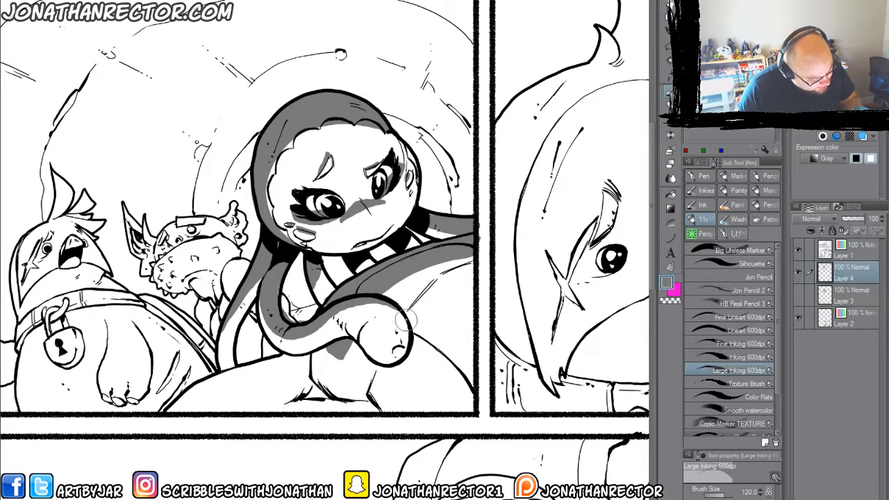
mouse_move(406, 323)
left_mouse_down()
mouse_move(420, 336)
mouse_move(438, 305)
mouse_move(399, 285)
mouse_move(420, 302)
mouse_move(406, 309)
mouse_move(423, 330)
left_mouse_up()
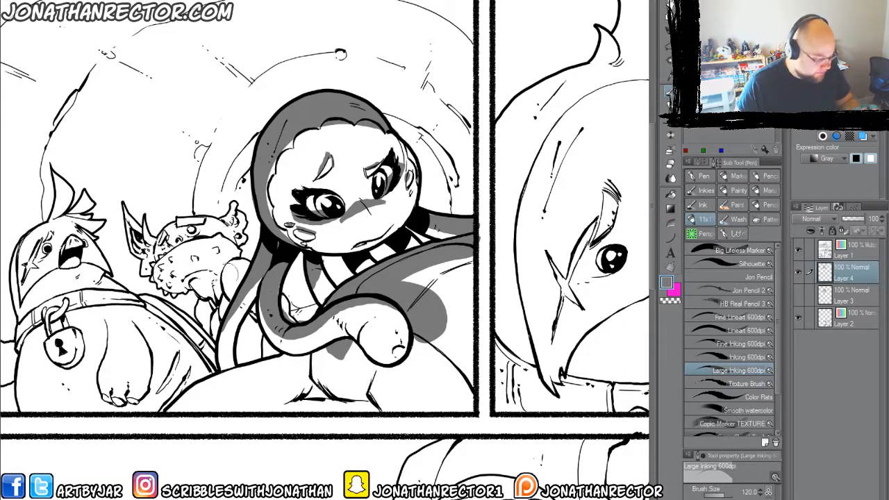
Outline a shadow along the upper edge of the foreground form below the tentacles and fill it with gray.
mouse_move(178, 404)
left_mouse_down()
mouse_move(231, 381)
mouse_move(289, 393)
mouse_move(304, 354)
left_mouse_up()
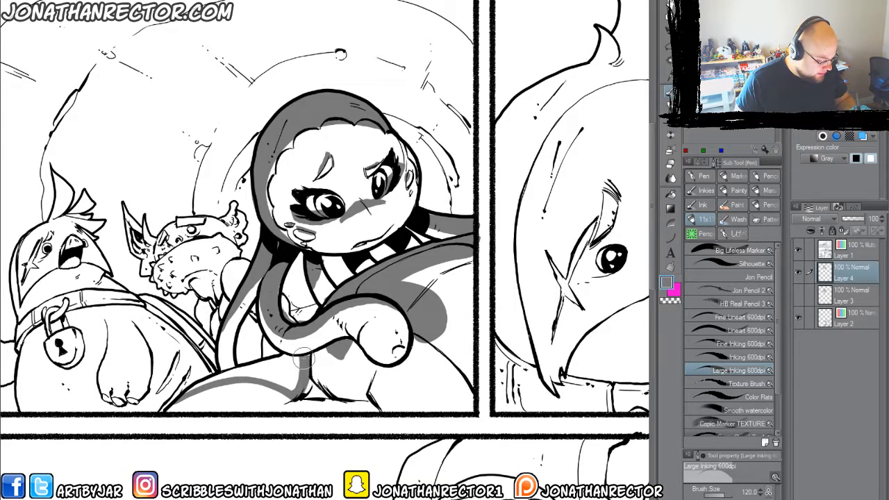
key("g")
left_click(274, 372)
left_click_drag(196, 395, 187, 401)
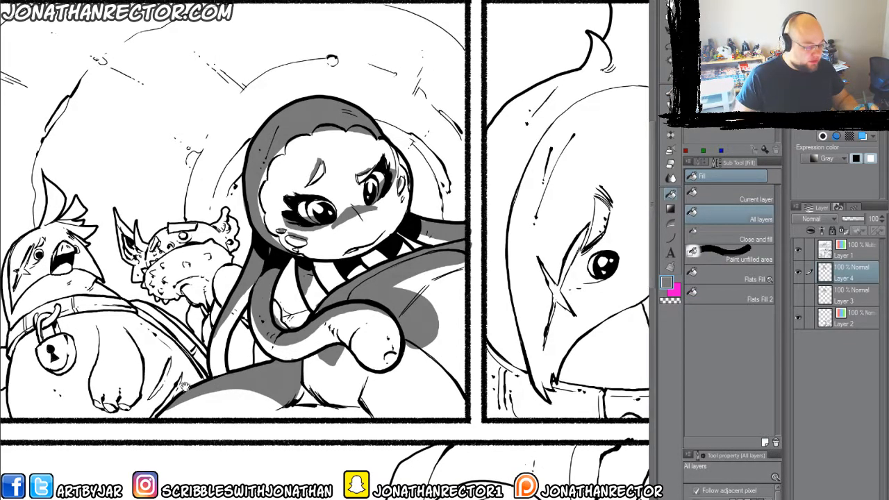
key("p")
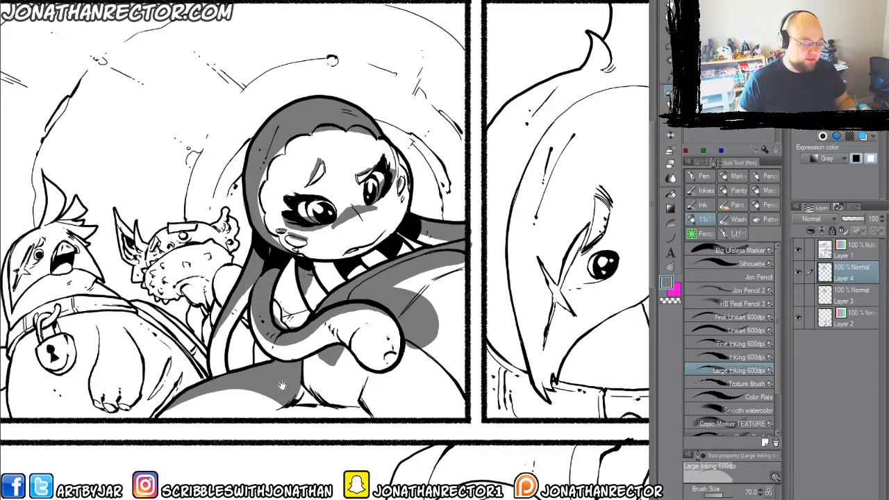
Compare the two lighting versions of the tentacled character by alternately showing the Layer 3 and Layer 4 shading.
left_click_drag(282, 386, 263, 379)
left_click(800, 272)
left_click(799, 293)
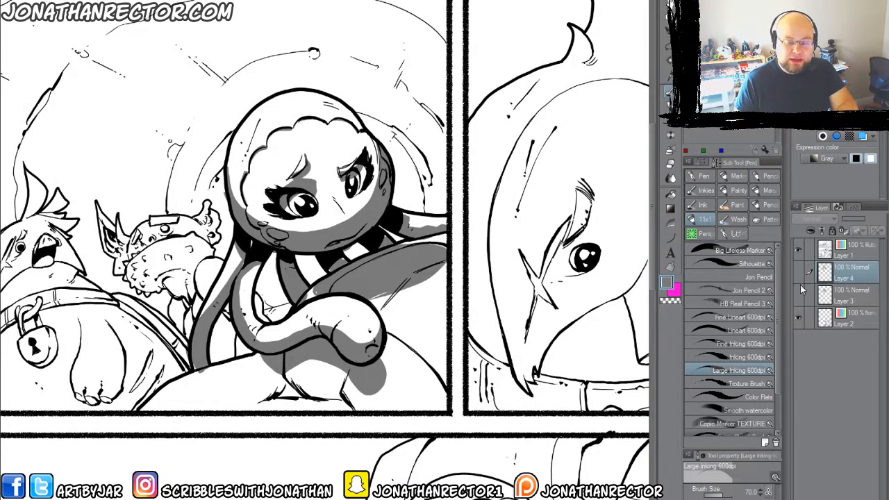
left_click(799, 293)
left_click(797, 274)
left_click(799, 273)
left_click(799, 293)
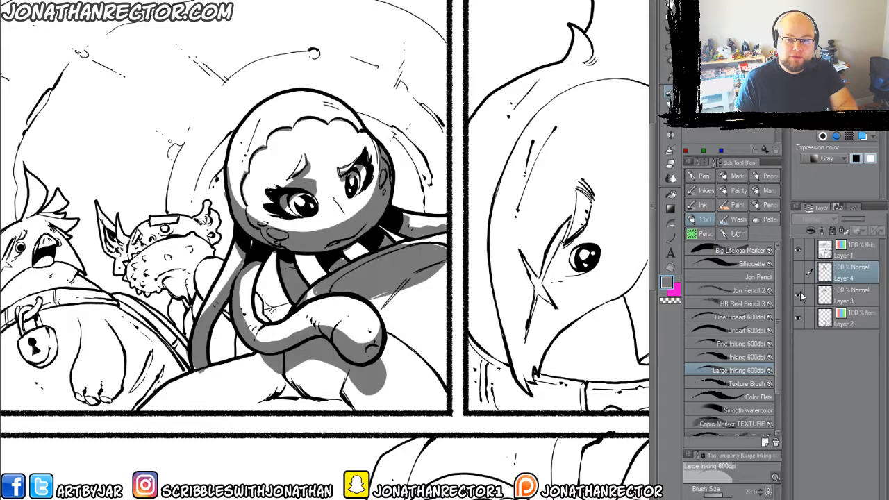
left_click(800, 292)
left_click(798, 276)
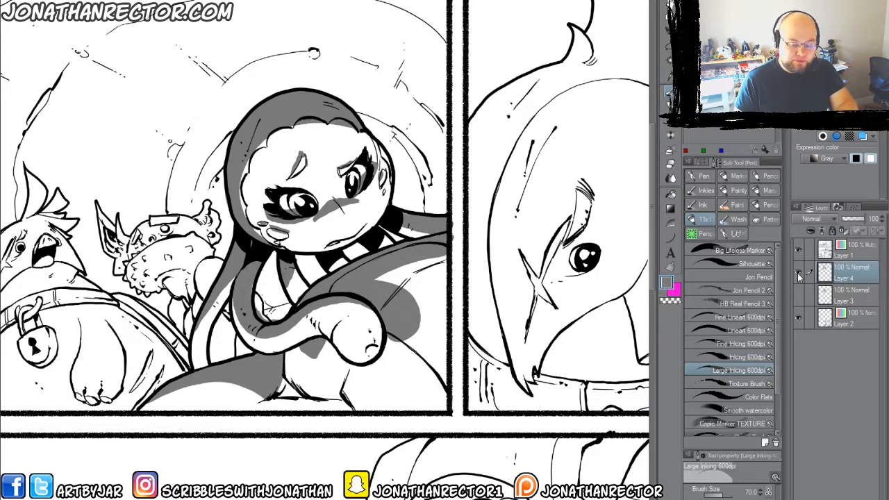
Hide the shading on Layer 3 and Layer 4, and add a new layer above them for the bird close-up panel.
left_click(798, 273)
left_click(799, 294)
left_click(800, 292)
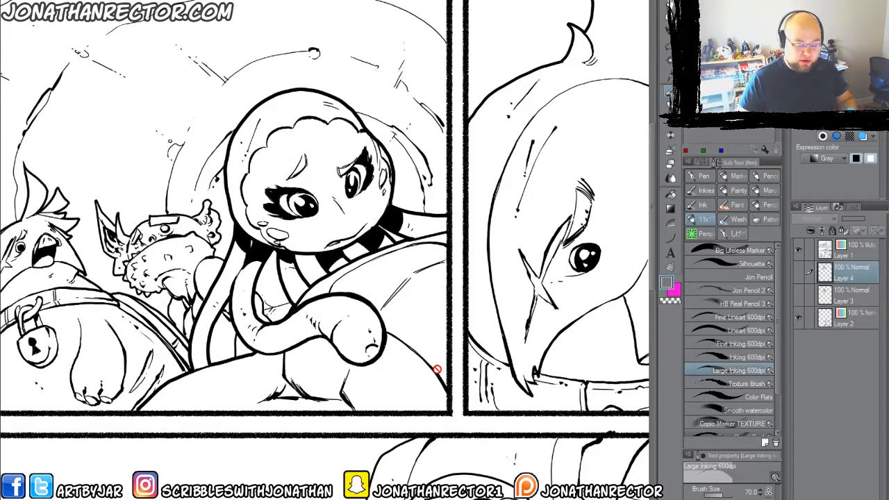
left_click_drag(420, 372, 180, 361)
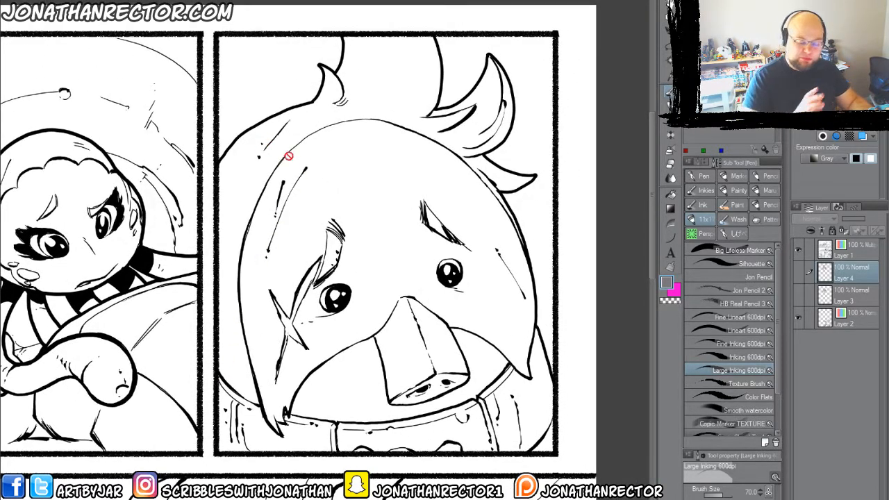
key("ctrl+shift+n")
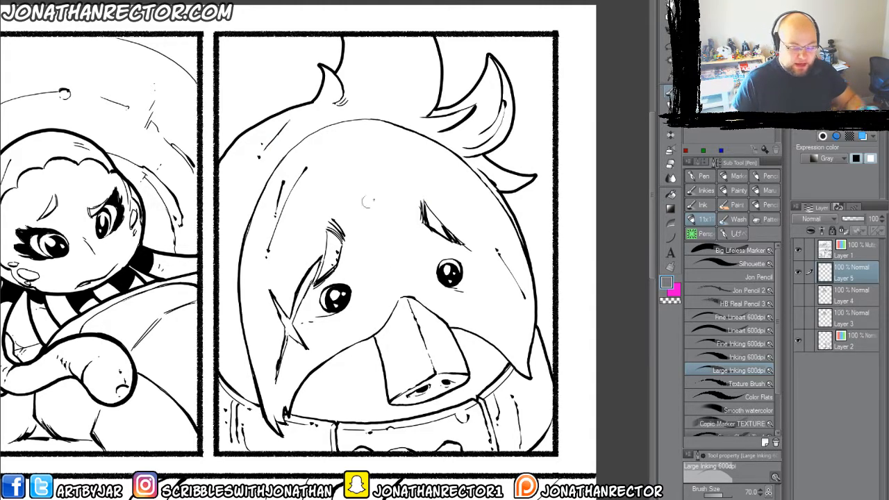
Switch to the magenta color and enlarge the Large Inking brush to size 700.
key("x")
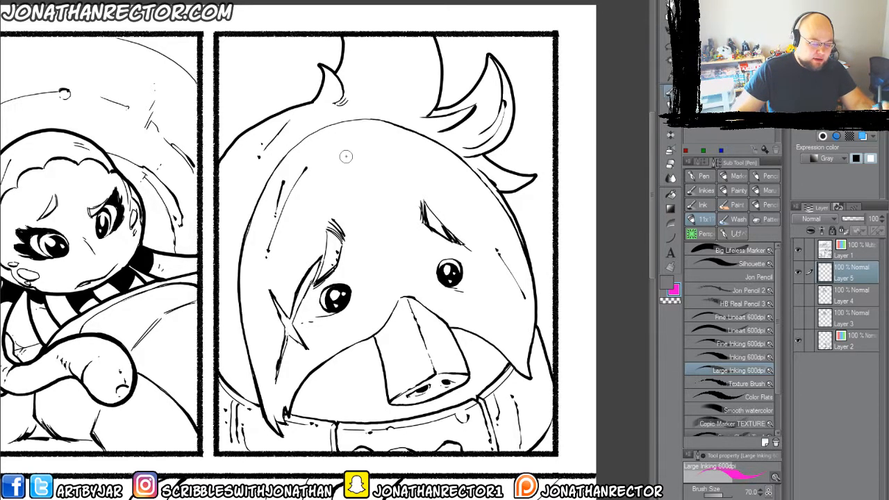
left_click_drag(319, 159, 334, 151)
key("]")
key("]")
key("]")
key("]")
key("]")
key("]")
key("]")
key("]")
key("]")
key("]")
key("]")
key("]")
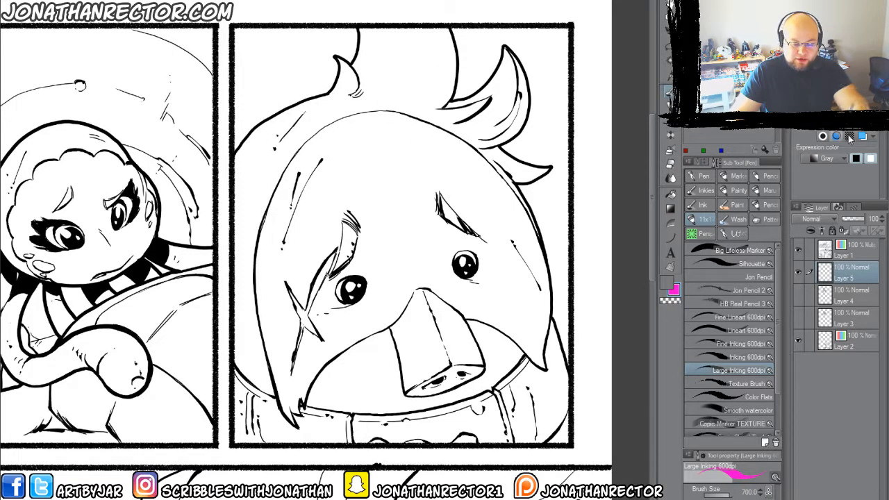
Set Layer 5's expression color to Color and its opacity to 43%.
left_click(827, 158)
left_click(826, 163)
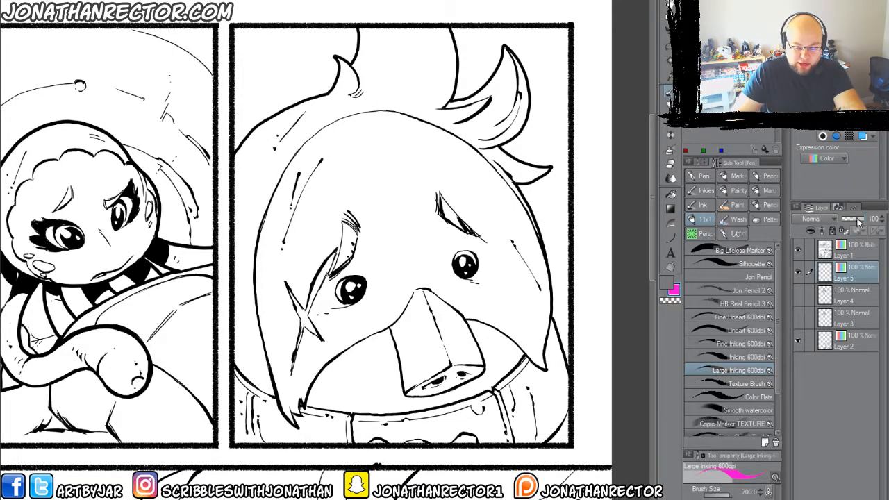
left_click_drag(863, 220, 853, 219)
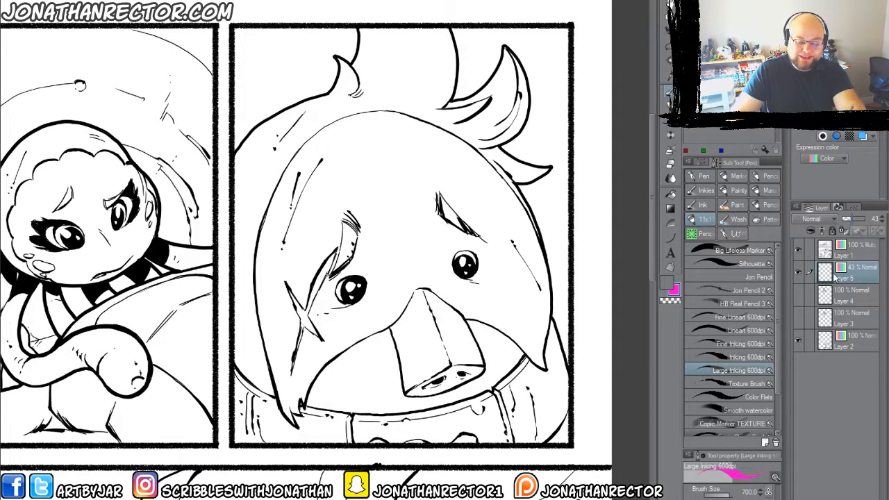
Paint magenta shadows along the bird's lower face edge, under the beak tip and above both eyes.
left_click_drag(310, 218, 302, 204)
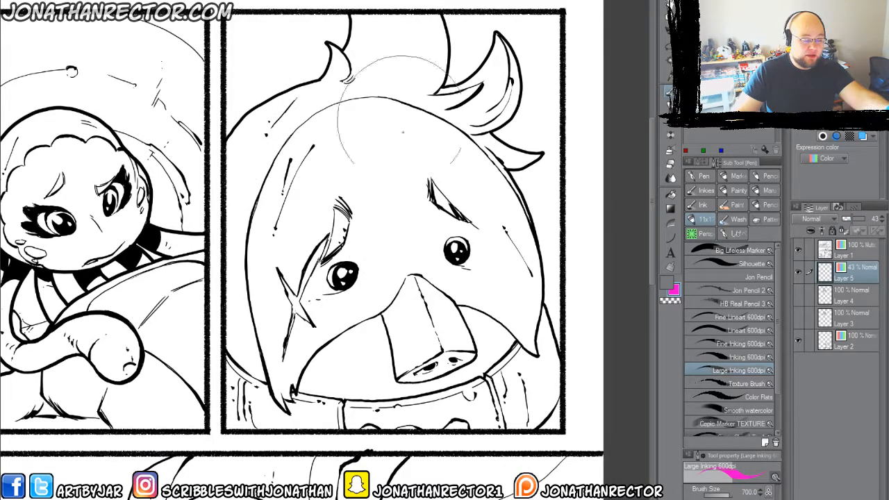
mouse_move(231, 305)
left_mouse_down()
mouse_move(250, 361)
mouse_move(298, 393)
mouse_move(523, 318)
left_mouse_up()
left_click_drag(298, 381, 271, 369)
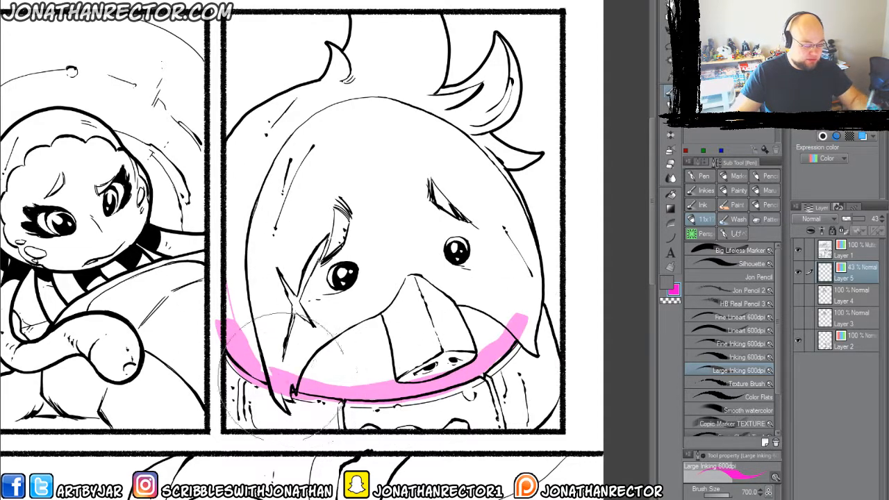
mouse_move(469, 359)
left_mouse_down()
mouse_move(415, 377)
mouse_move(421, 364)
left_mouse_up()
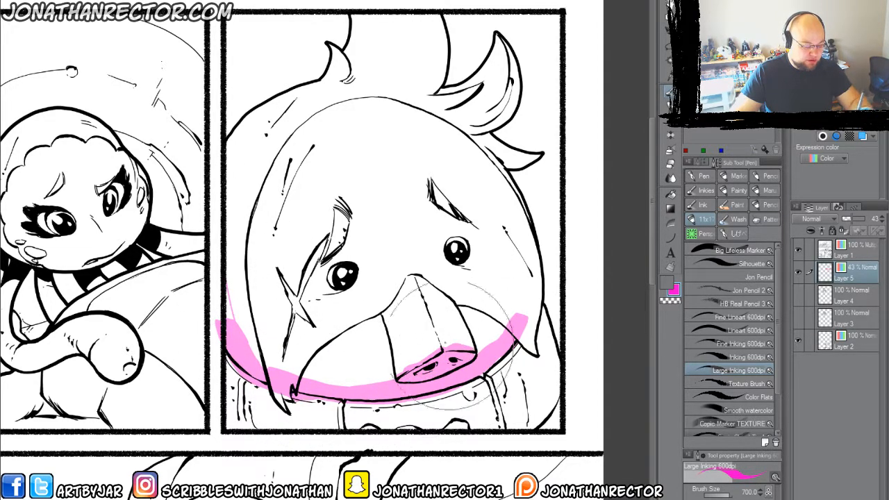
left_click_drag(323, 264, 361, 253)
left_click_drag(438, 229, 471, 235)
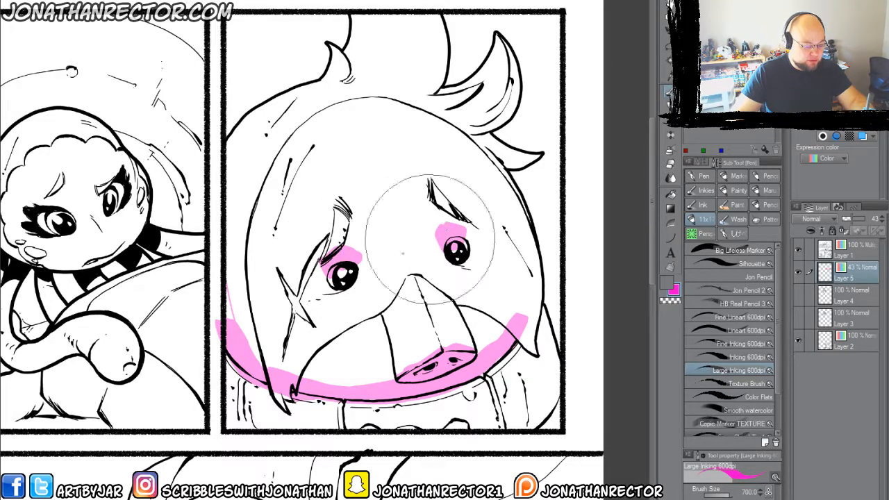
Paint magenta shadows around the bird's beak and mouth and across the collar and neck below.
mouse_move(239, 378)
left_mouse_down()
mouse_move(309, 351)
mouse_move(399, 288)
mouse_move(450, 298)
mouse_move(515, 327)
mouse_move(491, 339)
left_mouse_up()
mouse_move(326, 361)
left_mouse_down()
mouse_move(372, 327)
mouse_move(385, 373)
left_mouse_up()
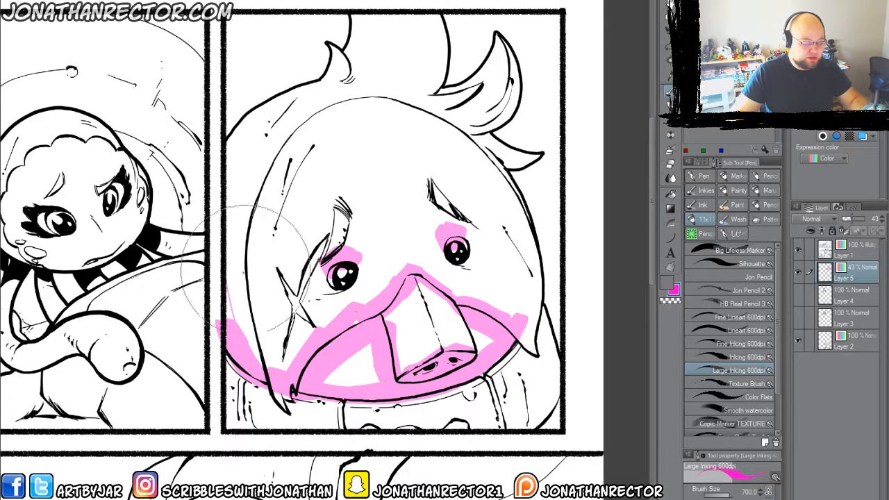
mouse_move(229, 368)
left_mouse_down()
mouse_move(239, 418)
mouse_move(231, 387)
mouse_move(251, 426)
mouse_move(394, 427)
mouse_move(529, 407)
mouse_move(533, 414)
mouse_move(545, 412)
mouse_move(555, 326)
left_mouse_up()
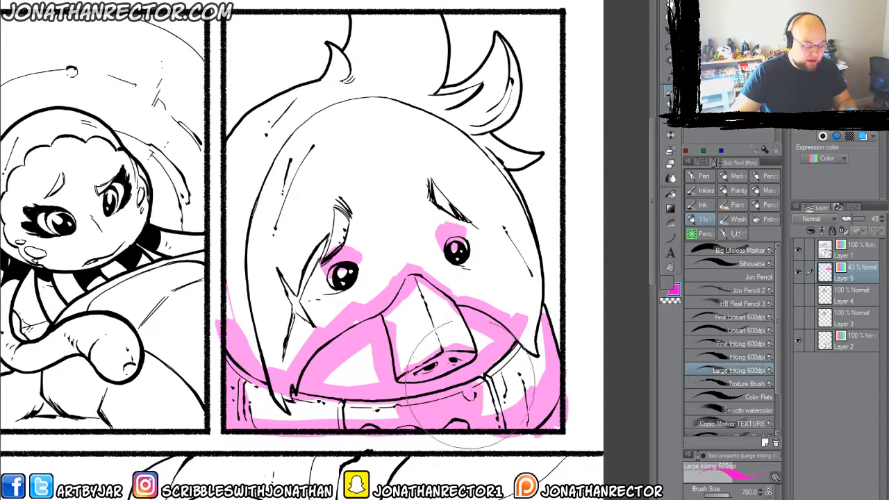
Add magenta shadows to the bird's head feathers and compare the panel with and without the Layer 5 shading.
mouse_move(411, 36)
left_mouse_down()
mouse_move(422, 10)
mouse_move(402, 89)
mouse_move(439, 20)
mouse_move(428, 77)
mouse_move(441, 102)
mouse_move(503, 52)
mouse_move(497, 116)
mouse_move(501, 104)
mouse_move(475, 127)
mouse_move(548, 146)
left_mouse_up()
left_click_drag(335, 55, 346, 80)
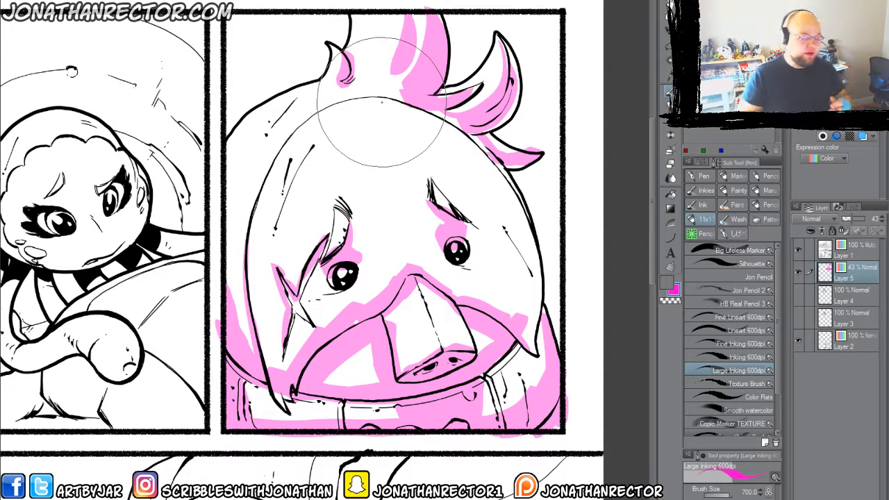
left_click(798, 272)
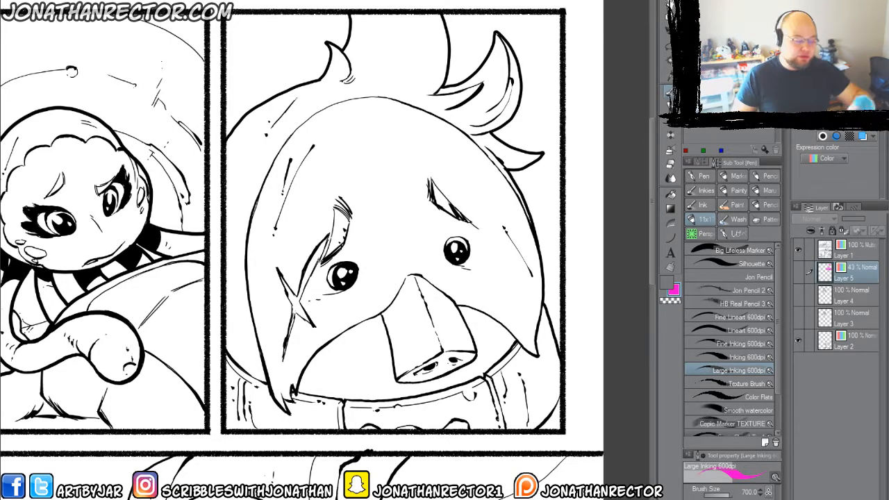
left_click(797, 272)
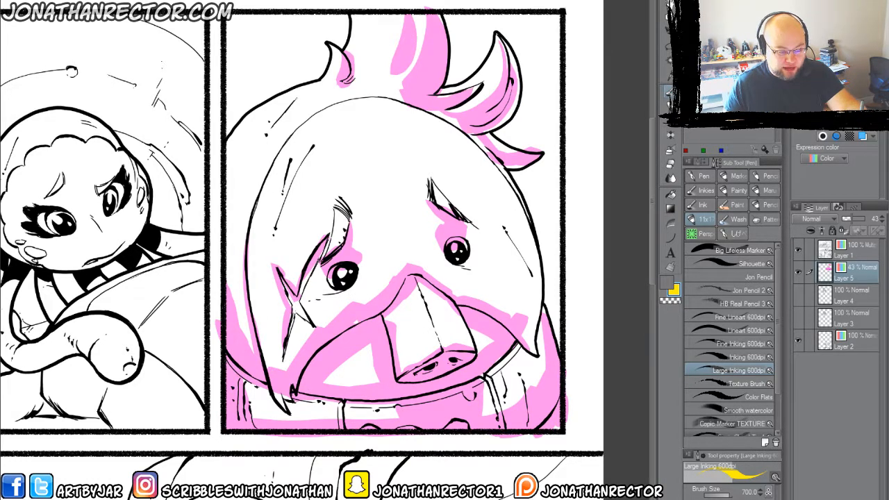
Recolor all the magenta shading on Layer 5 to yellow with its transparent pixels locked.
key("/")
key("alt+Delete")
key("/")
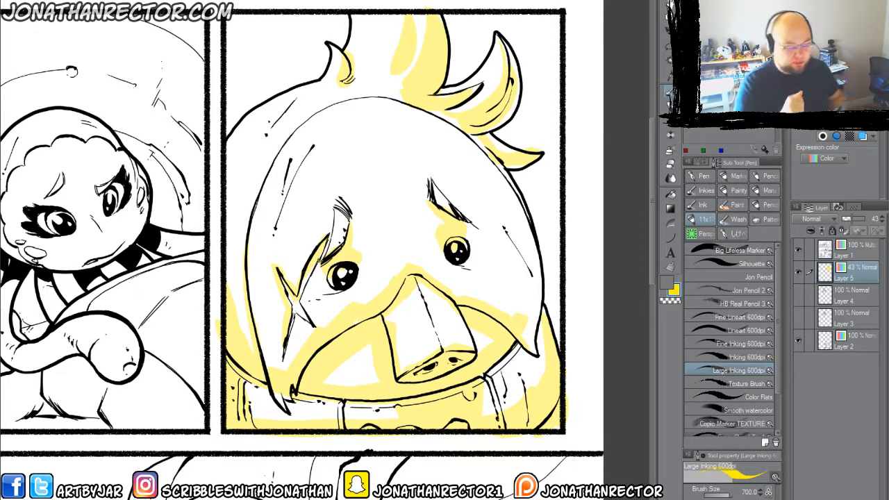
Hide the yellow shading layer and add a new layer for painting with a black size 80 brush.
left_click(798, 272)
key("ctrl+shift+n")
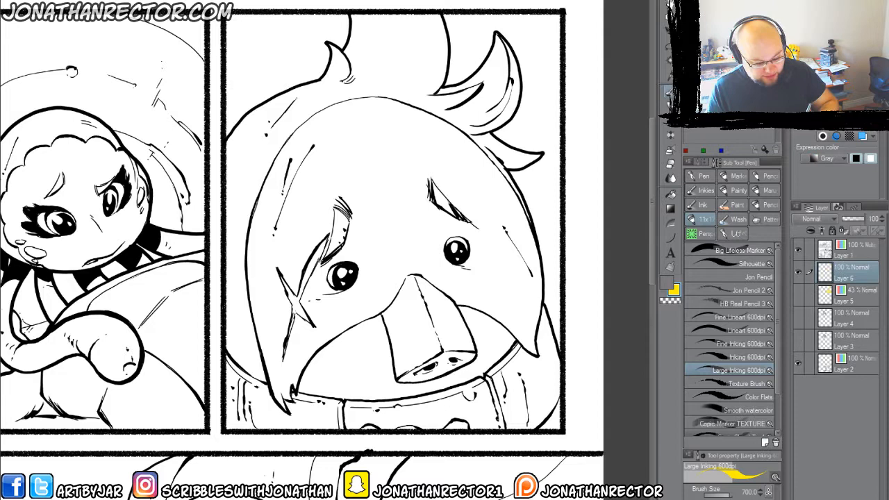
left_click(666, 281)
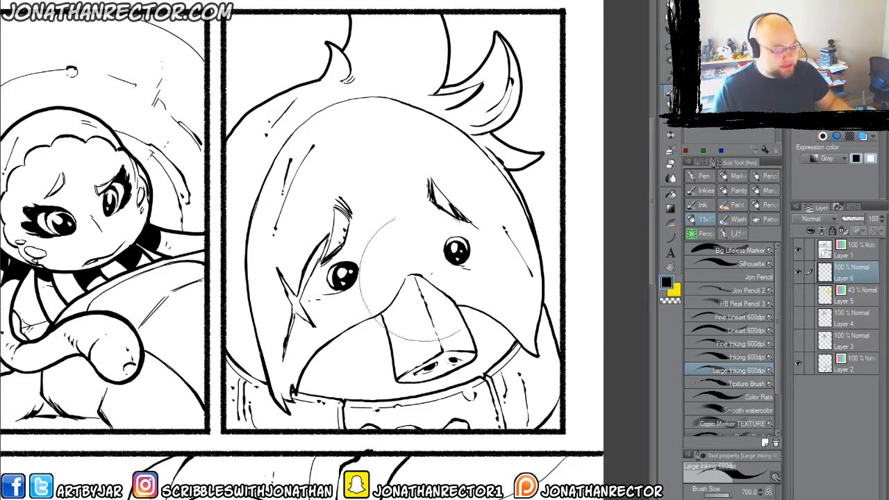
key("[")
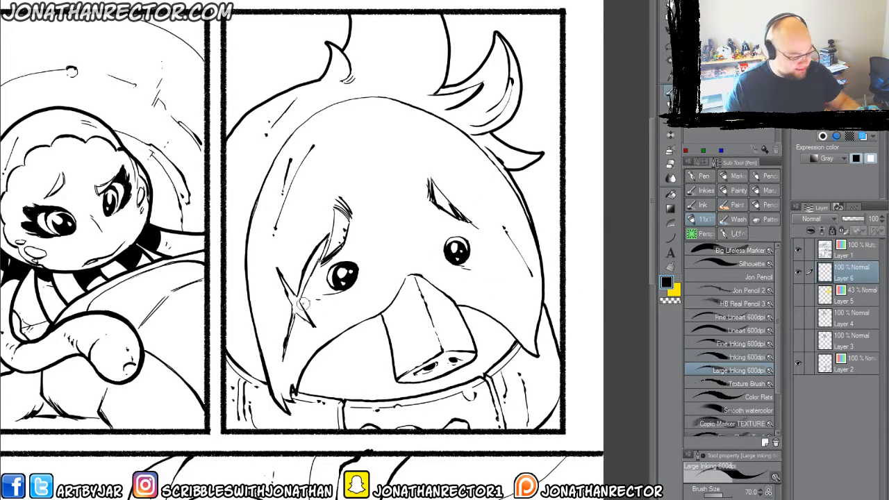
key("bracketright")
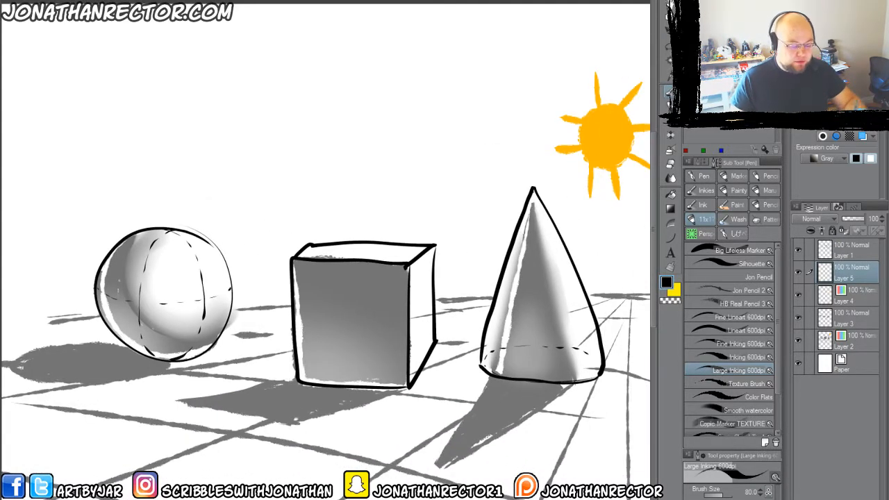
In the basic shapes drawing, lock transparent pixels on Layer 3 and Layer 2 and fill their painted areas with black.
left_click(799, 317)
left_click(798, 318)
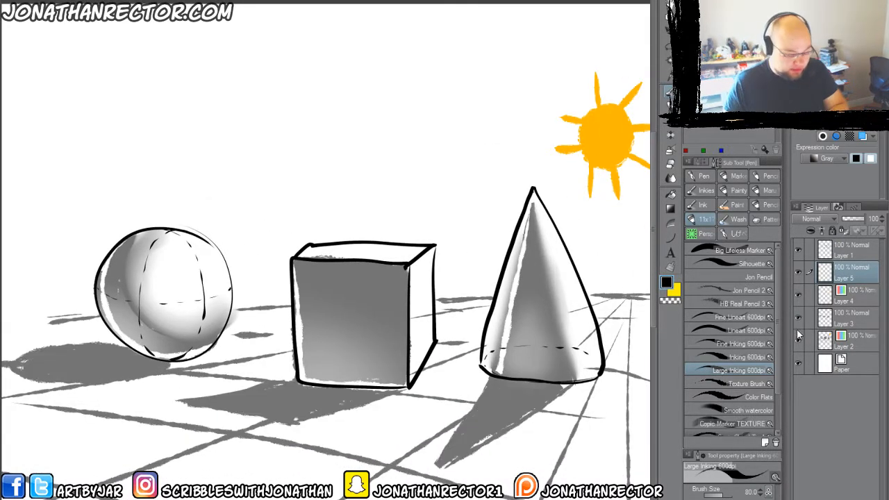
left_click(844, 320)
left_click(843, 230)
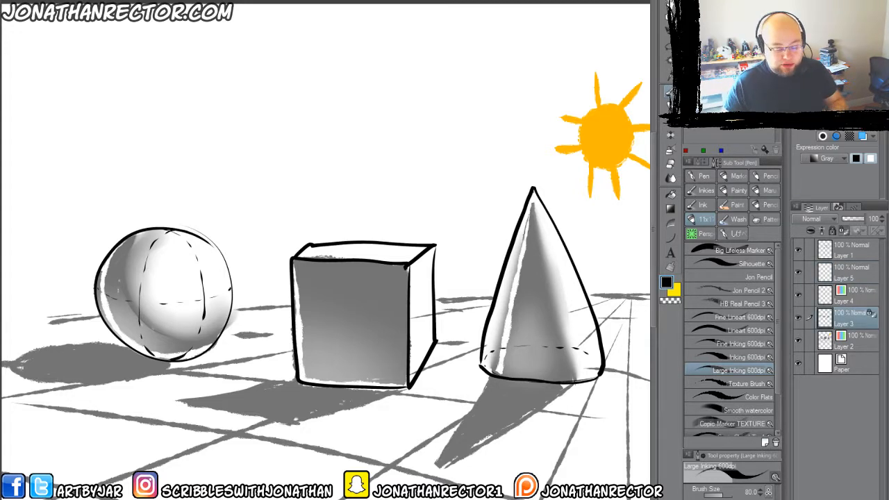
key("alt+Delete")
left_click(839, 344)
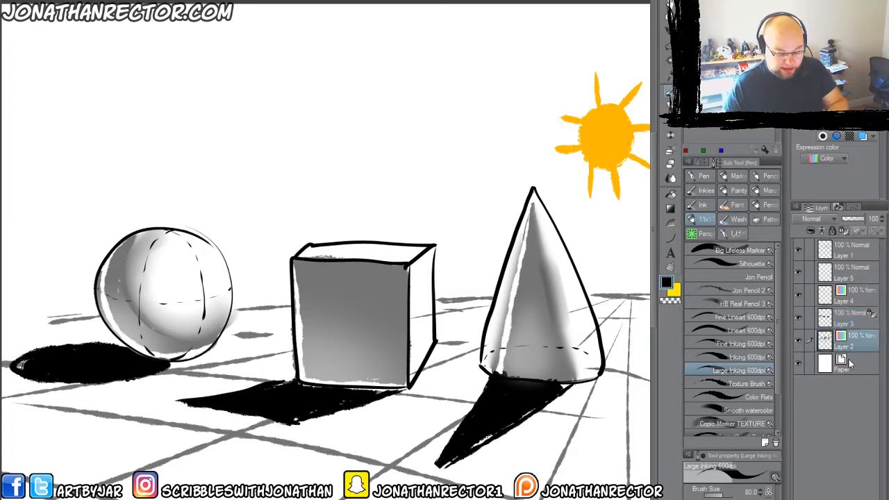
left_click(800, 341)
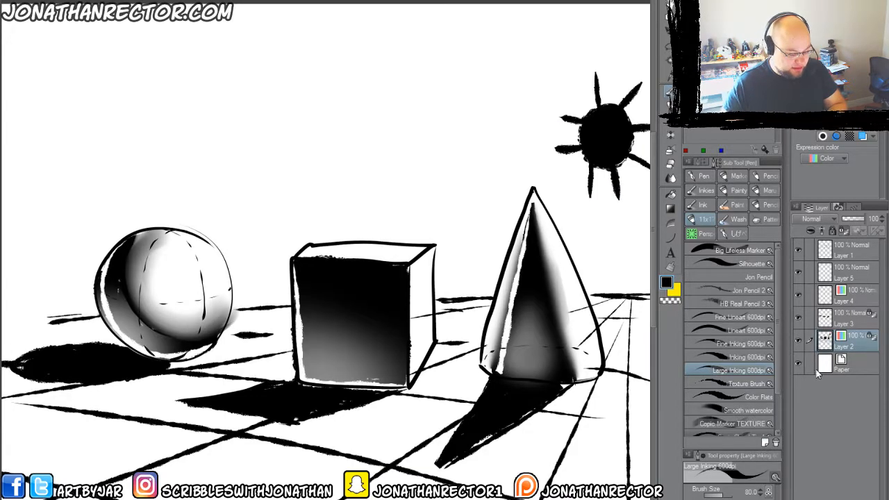
Check the Layer 5 and Layer 4 lighting on the basic shapes by toggling them, and leave Layer 4 hidden.
left_click_drag(268, 462, 222, 467)
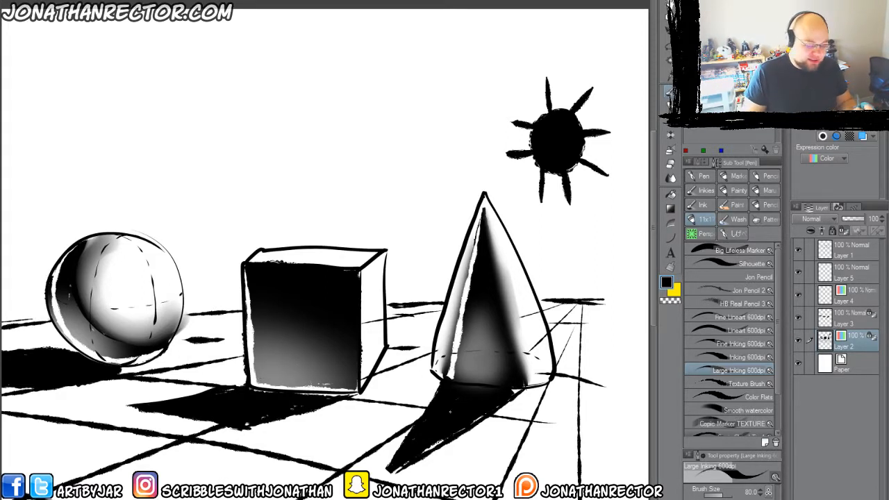
left_click(799, 272)
left_click(798, 272)
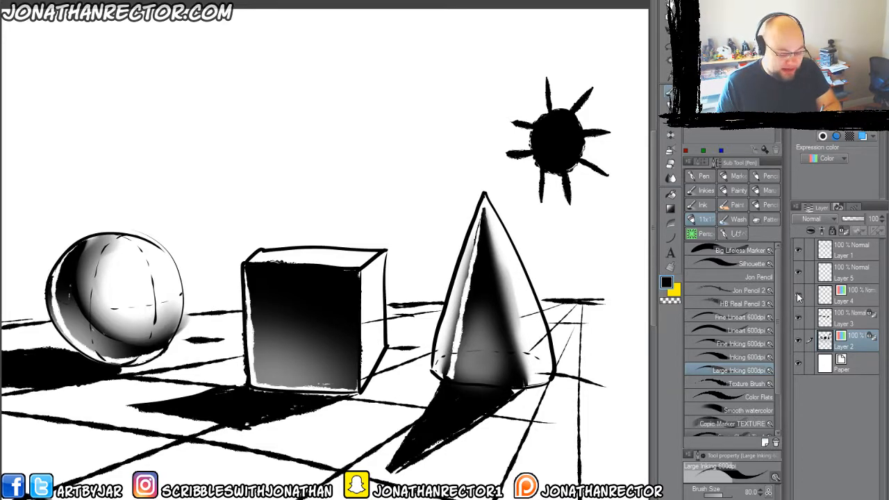
left_click(797, 294)
left_click(797, 293)
left_click(797, 294)
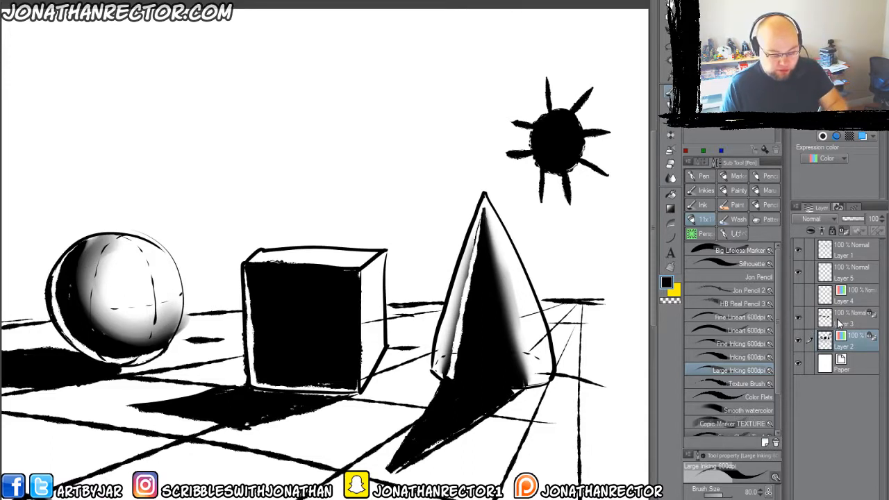
Try to trim the soft shadow edge on the cone with the Hard eraser on Layer 2.
key("e")
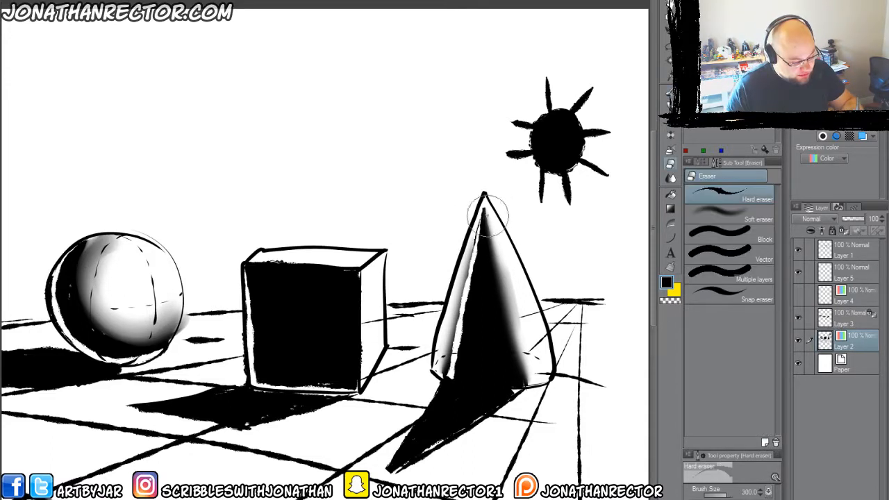
left_click_drag(496, 242, 526, 363)
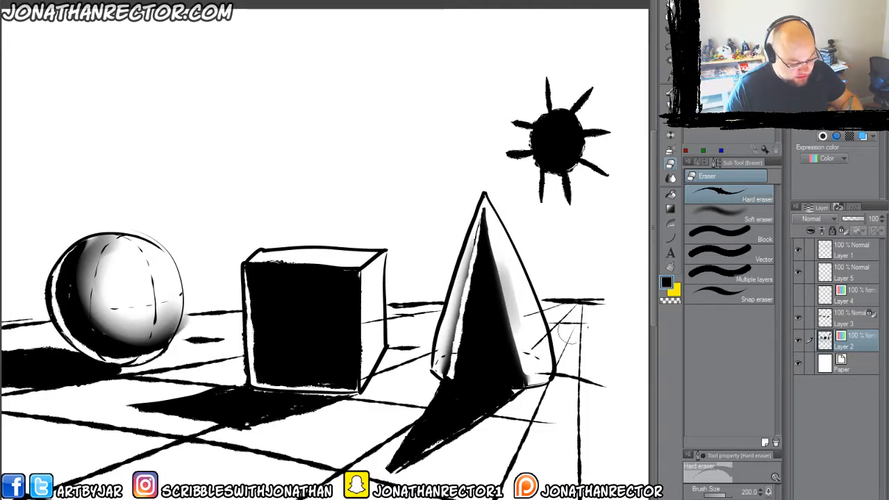
key("ctrl+z")
key("ctrl+z")
Erase the soft grey shading edges on the cone and the sphere with the Hard eraser, working on Layer 3 and Layer 2.
left_click(797, 318)
left_click(798, 318)
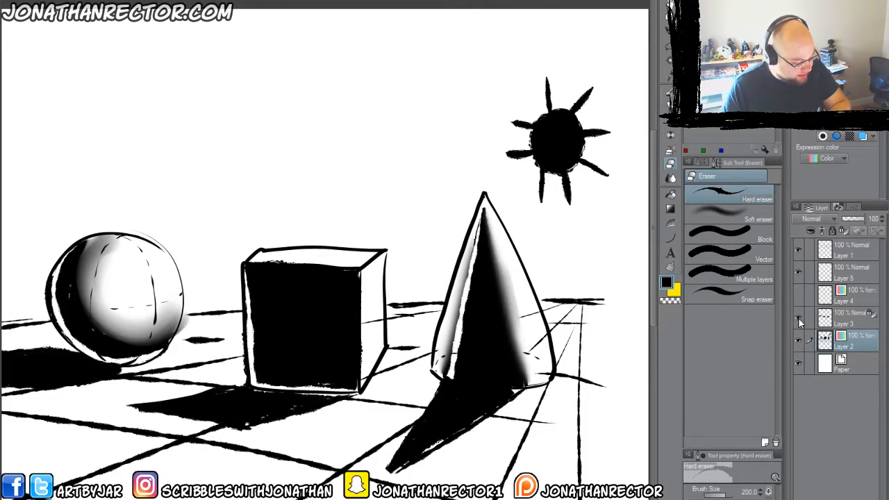
left_click(851, 321)
left_click_drag(490, 216, 513, 316)
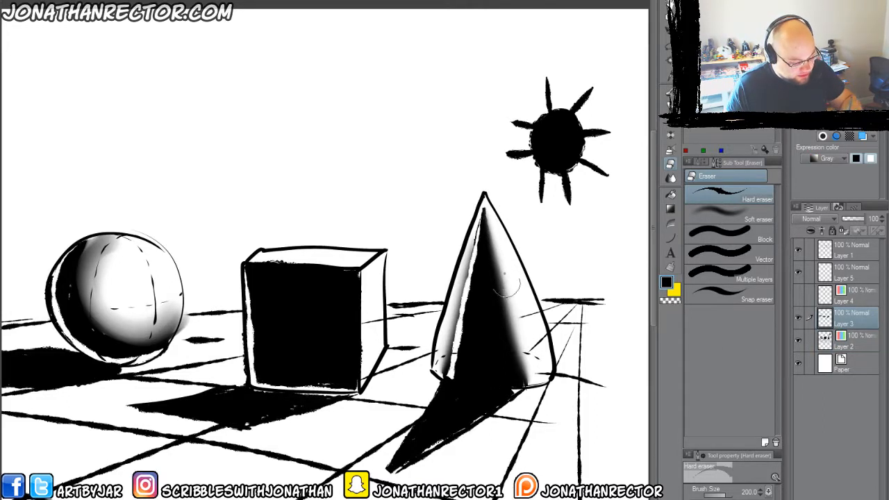
left_click(854, 348)
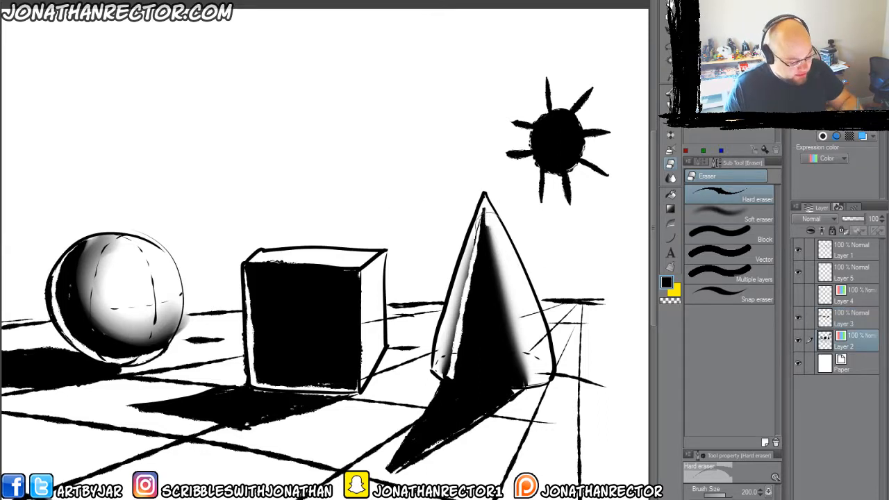
left_click_drag(490, 214, 524, 372)
mouse_move(70, 286)
left_mouse_down()
mouse_move(104, 250)
mouse_move(102, 278)
mouse_move(86, 268)
mouse_move(90, 300)
mouse_move(166, 310)
mouse_move(142, 326)
mouse_move(125, 322)
mouse_move(89, 274)
mouse_move(107, 270)
mouse_move(125, 321)
left_mouse_up()
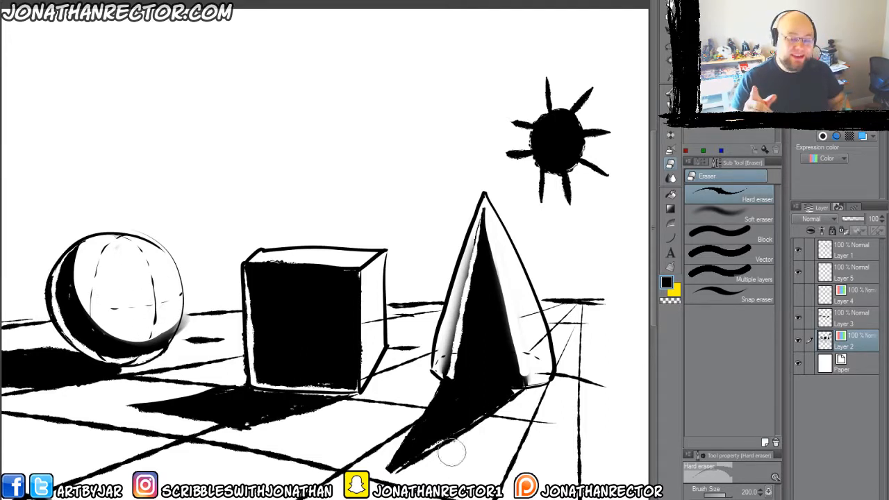
Add a new layer directly above Layer 4 and choose the Large Inking 600dpi pen at size 70.
left_click(856, 297)
key("ctrl+shift+n")
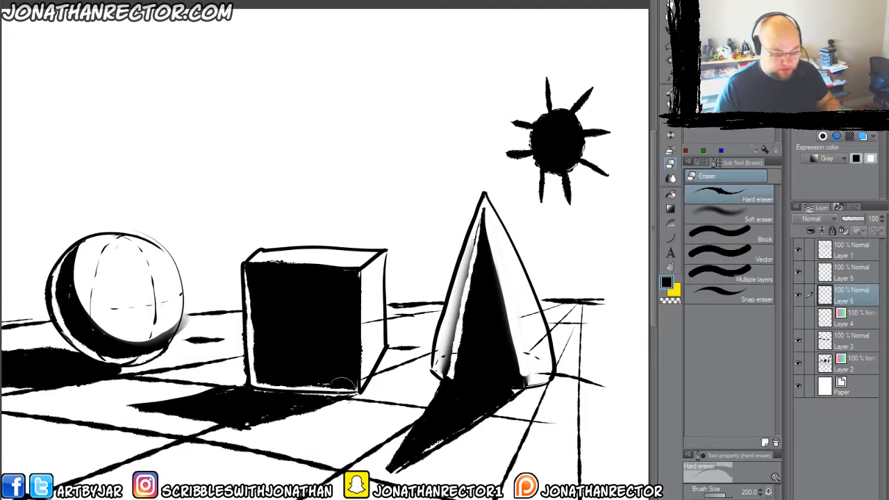
left_click_drag(345, 390, 321, 370)
key("p")
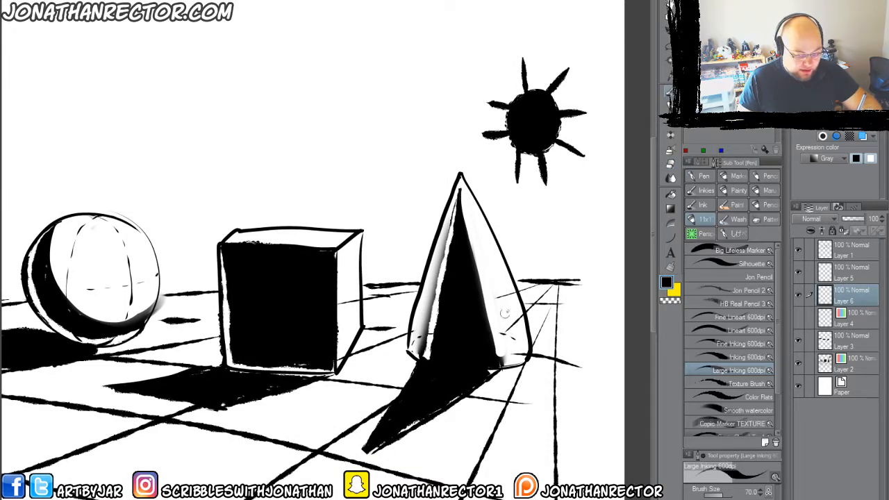
left_click_drag(328, 203, 320, 306)
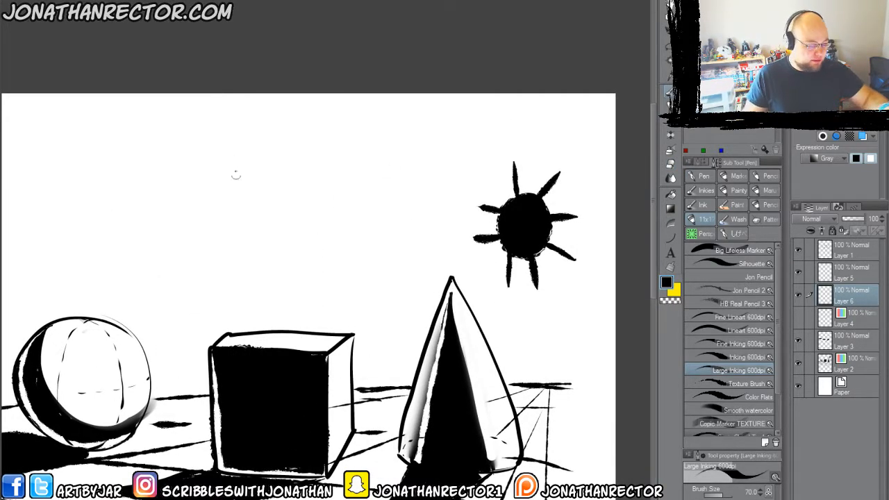
Draw a group of vertical tapered practice strokes and one thick-to-thin diagonal line in the empty sky beside the sun.
left_click_drag(228, 129, 241, 241)
mouse_move(206, 116)
left_mouse_down()
mouse_move(218, 246)
mouse_move(194, 250)
left_mouse_up()
left_click_drag(191, 102, 184, 268)
left_click_drag(186, 118, 179, 241)
left_click_drag(182, 130, 171, 216)
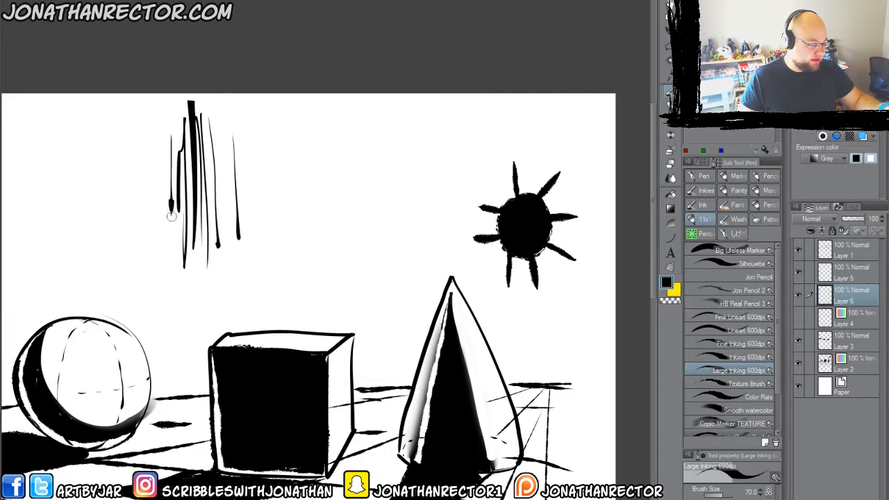
left_click_drag(168, 167, 165, 229)
left_click_drag(163, 189, 158, 243)
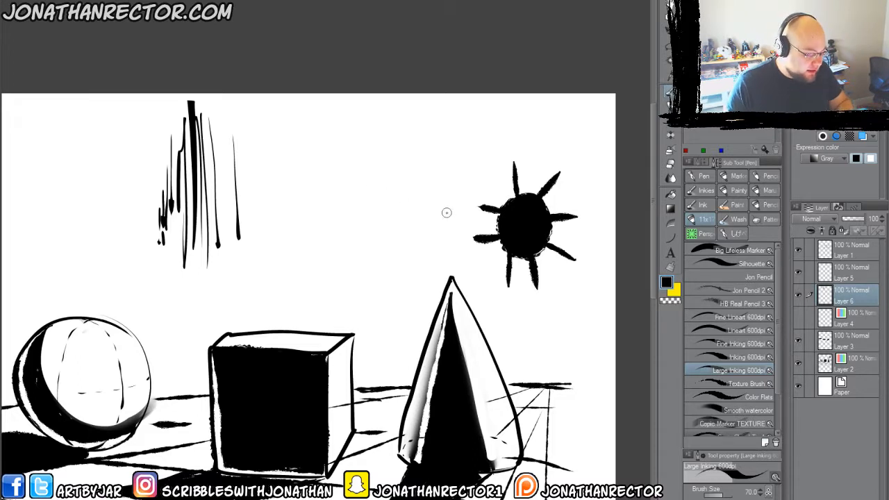
left_click_drag(443, 211, 315, 153)
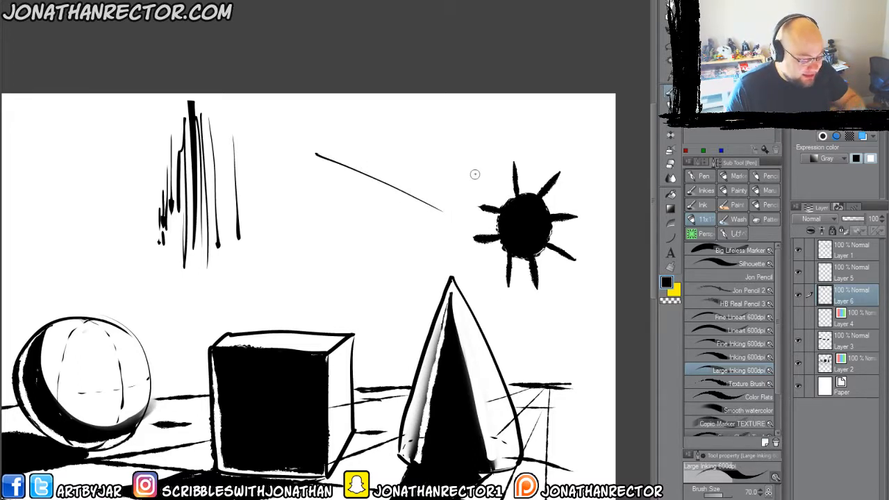
left_click_drag(412, 197, 313, 151)
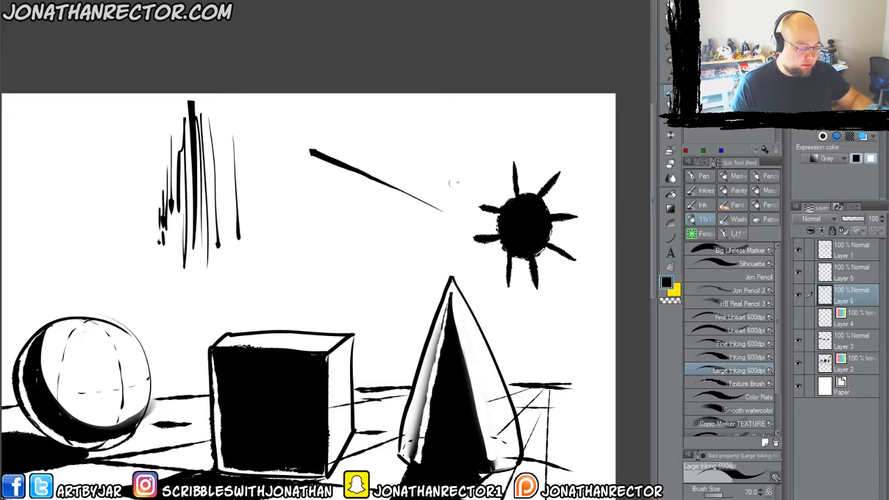
Draw short tapered black strokes above the sun and break up their thin ends with white.
left_click_drag(545, 139, 550, 108)
left_click_drag(538, 155, 558, 97)
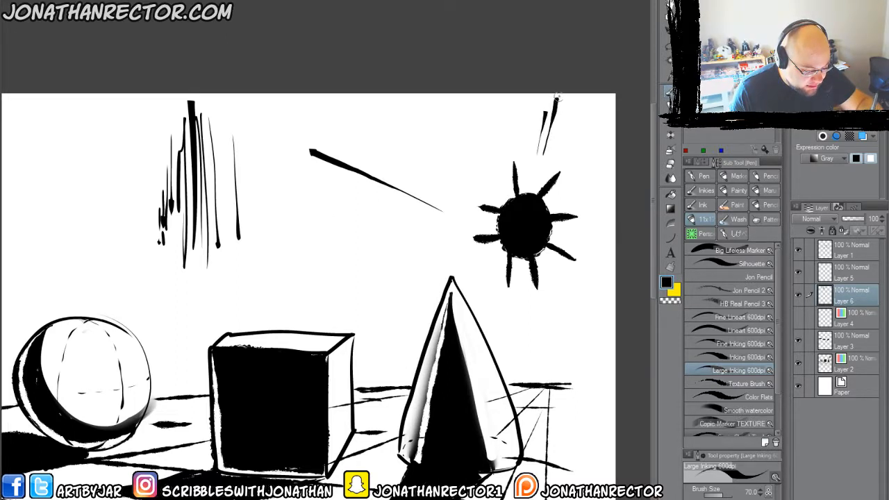
mouse_move(548, 154)
left_mouse_down()
mouse_move(560, 122)
mouse_move(560, 139)
mouse_move(565, 127)
left_mouse_up()
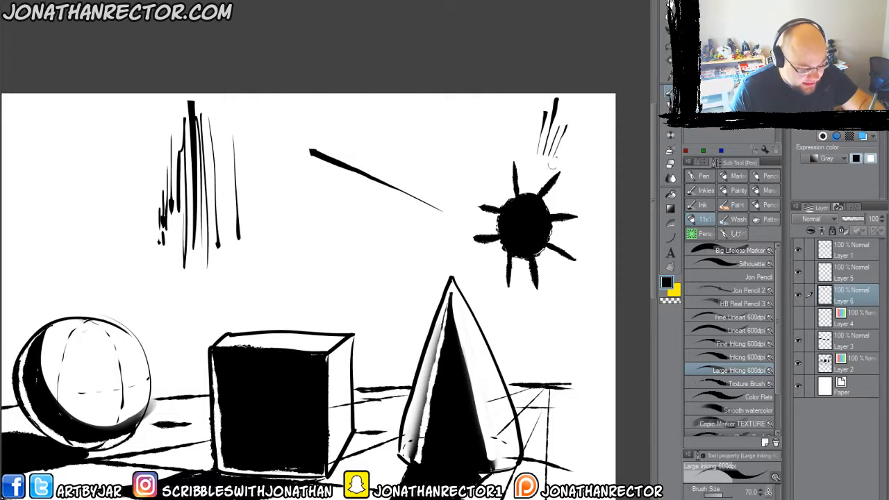
key("x")
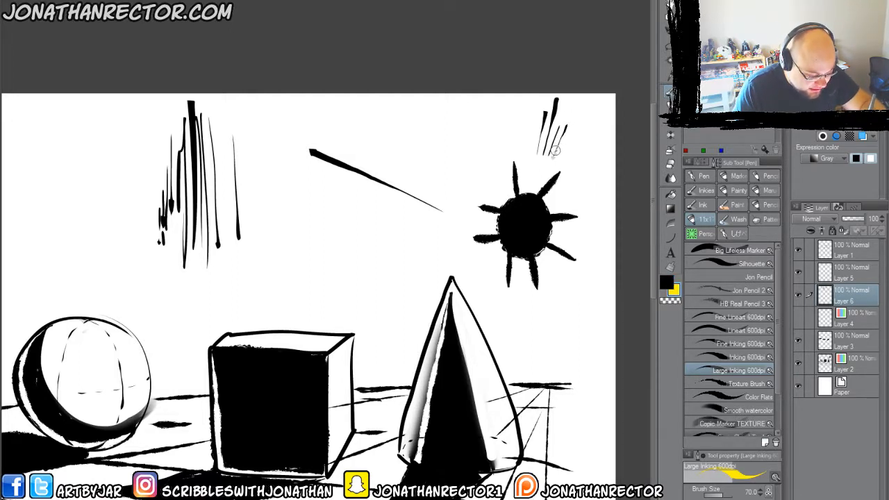
left_click(571, 138, "alt")
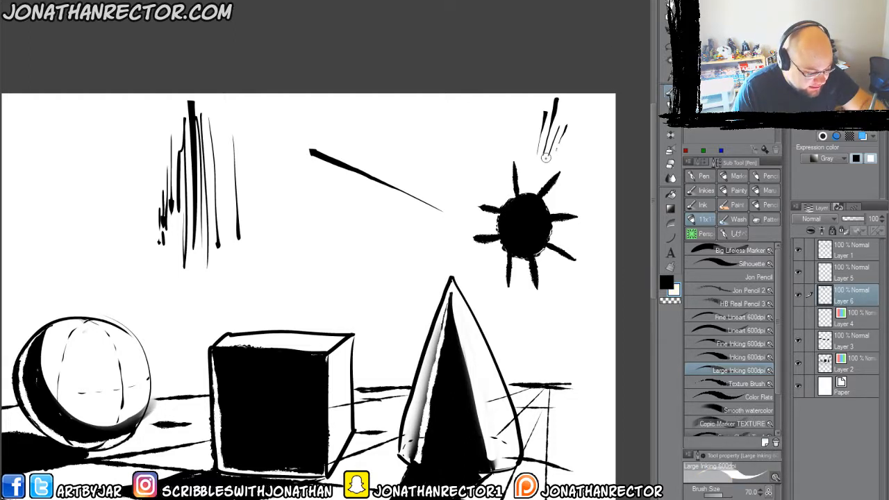
key("c")
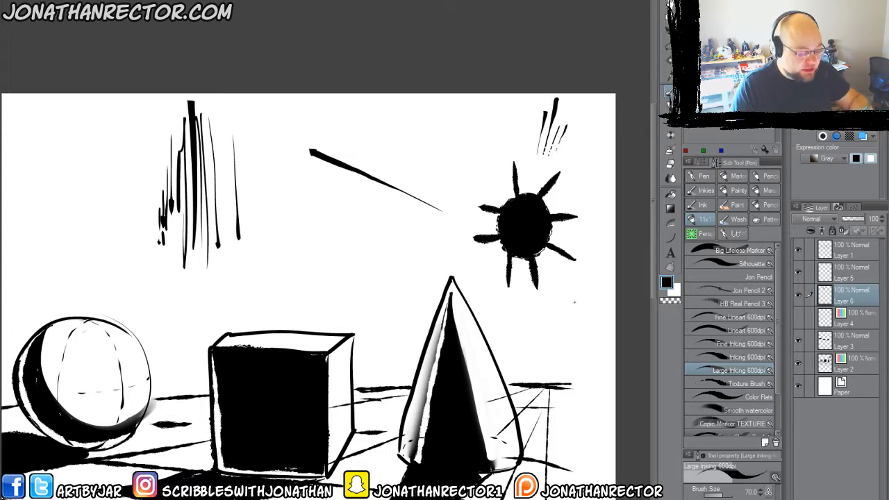
Draw a small smiling face with ears beside the cone and break the upper part of its outline with white.
mouse_move(584, 337)
left_mouse_down()
mouse_move(567, 298)
mouse_move(549, 314)
mouse_move(552, 350)
mouse_move(577, 358)
mouse_move(589, 328)
mouse_move(546, 339)
left_mouse_up()
mouse_move(571, 321)
left_mouse_down()
mouse_move(562, 328)
mouse_move(569, 341)
left_mouse_up()
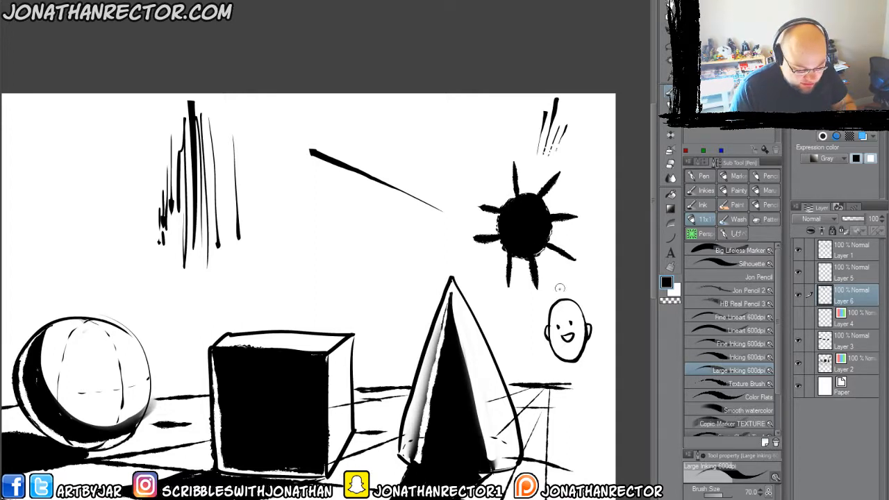
key("x")
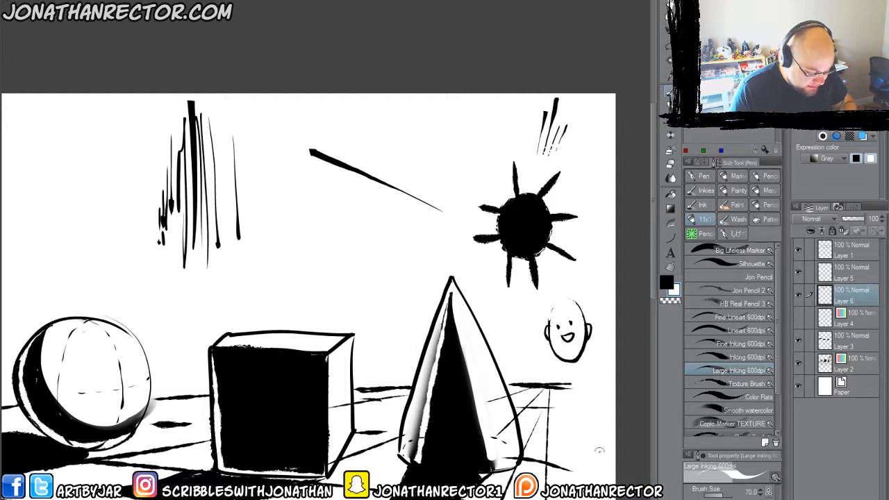
key("x")
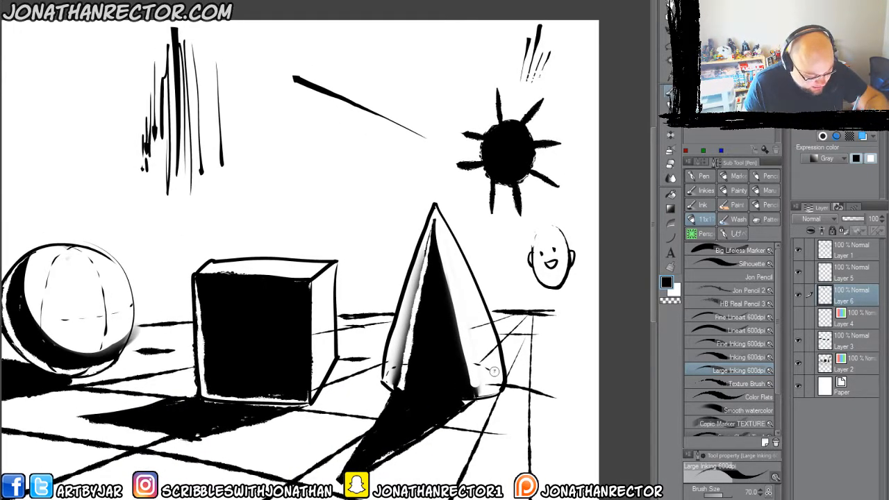
mouse_move(495, 391)
left_mouse_down()
mouse_move(469, 391)
mouse_move(488, 381)
mouse_move(464, 355)
left_mouse_up()
key("ctrl+z")
key("ctrl+z")
key("ctrl+z")
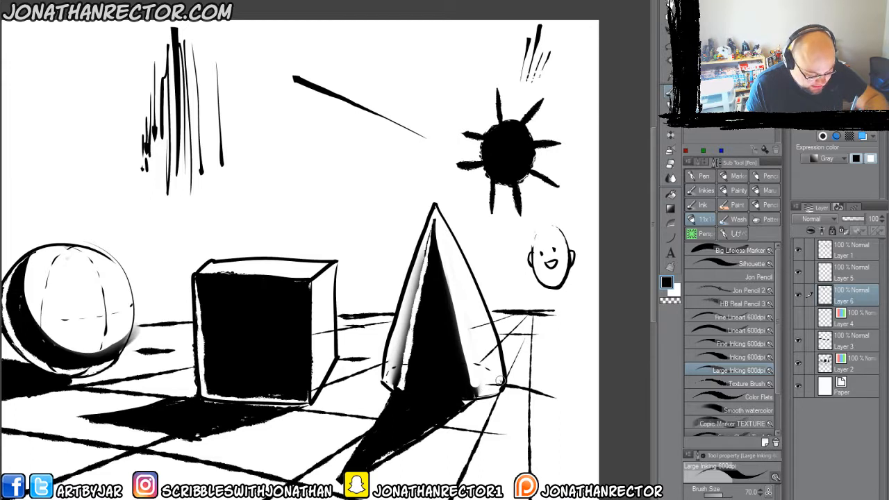
Ink curved hatching along the lit side of the cone's shadow edge near its base and cross-hatch over it in black.
mouse_move(499, 380)
left_mouse_down()
mouse_move(475, 388)
mouse_move(496, 378)
mouse_move(470, 387)
mouse_move(494, 371)
mouse_move(478, 381)
mouse_move(478, 369)
mouse_move(491, 368)
mouse_move(479, 372)
mouse_move(476, 363)
mouse_move(488, 364)
mouse_move(460, 339)
left_mouse_up()
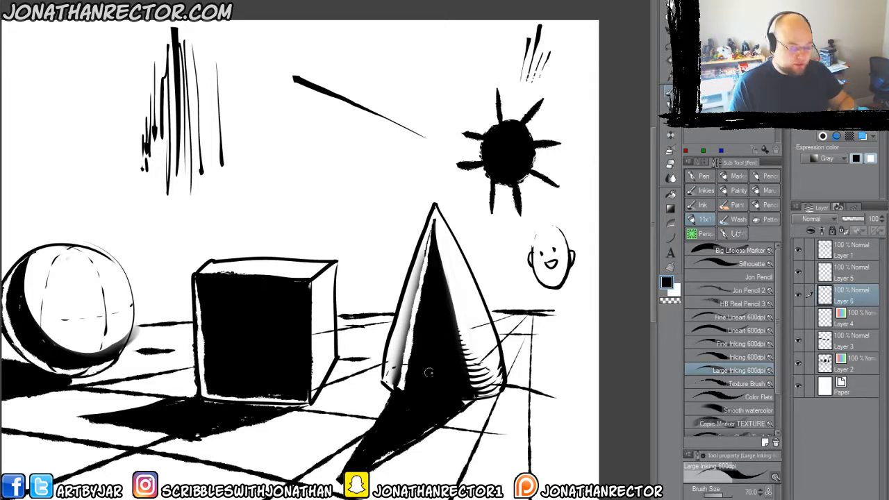
left_click_drag(459, 335, 478, 390)
left_click_drag(479, 368, 488, 398)
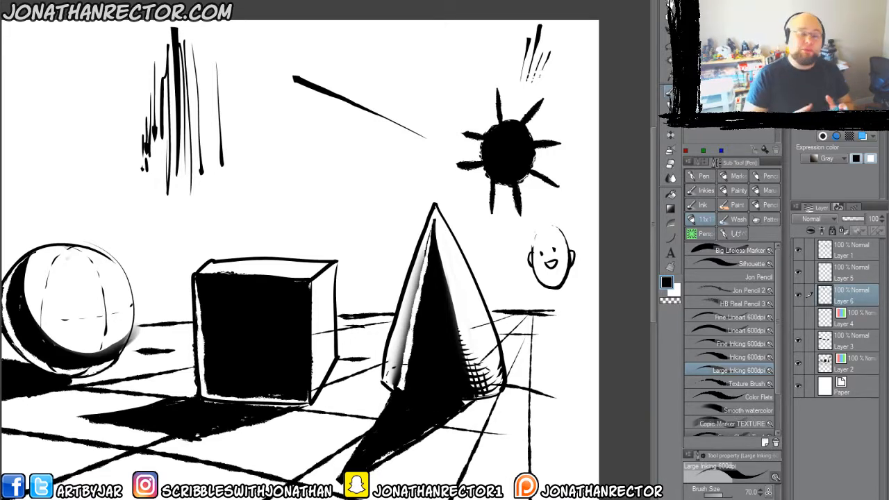
Hide the palettes and ink curved hatching strokes along the sphere's shadow edge, from the lower rim up to the top.
left_click_drag(174, 428, 281, 394)
left_click_drag(191, 368, 318, 411)
left_click_drag(267, 327, 284, 310)
key("Tab")
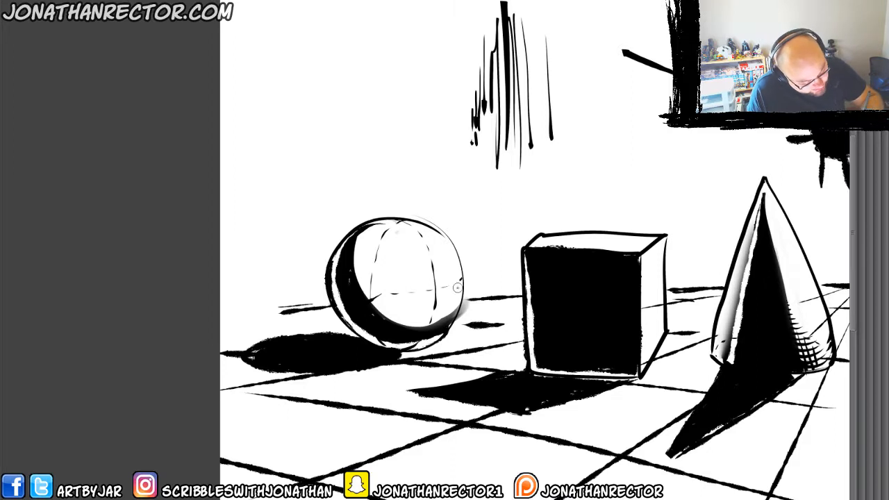
left_click_drag(458, 287, 448, 323)
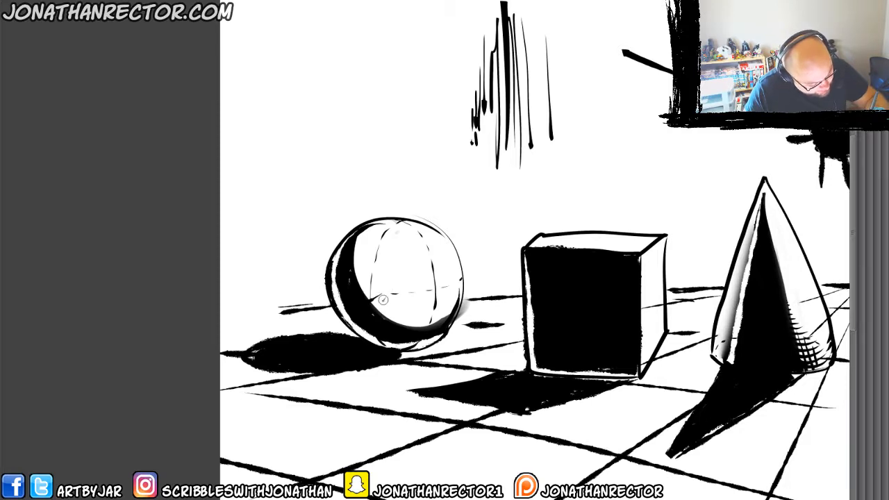
mouse_move(387, 296)
left_mouse_down()
mouse_move(371, 313)
mouse_move(384, 307)
mouse_move(379, 316)
mouse_move(395, 322)
mouse_move(417, 312)
mouse_move(405, 326)
mouse_move(415, 332)
left_mouse_up()
mouse_move(442, 299)
left_mouse_down()
mouse_move(421, 333)
mouse_move(432, 329)
left_mouse_up()
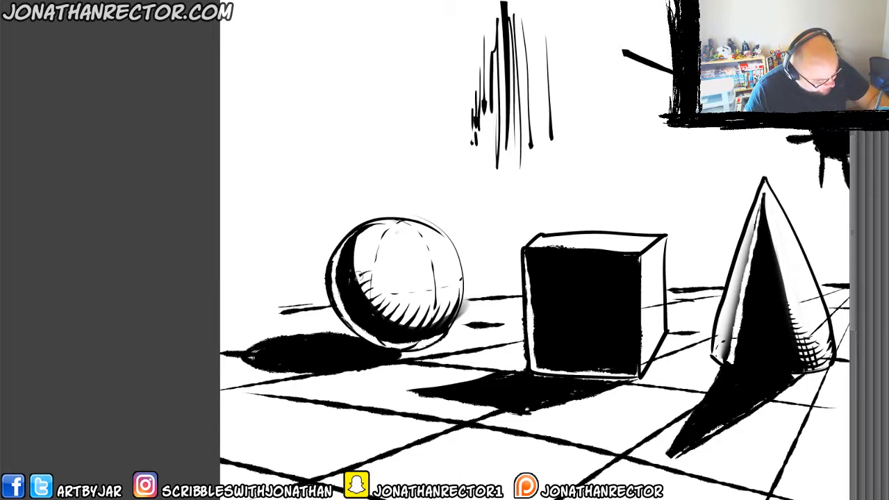
mouse_move(375, 252)
left_mouse_down()
mouse_move(351, 273)
mouse_move(345, 258)
left_mouse_up()
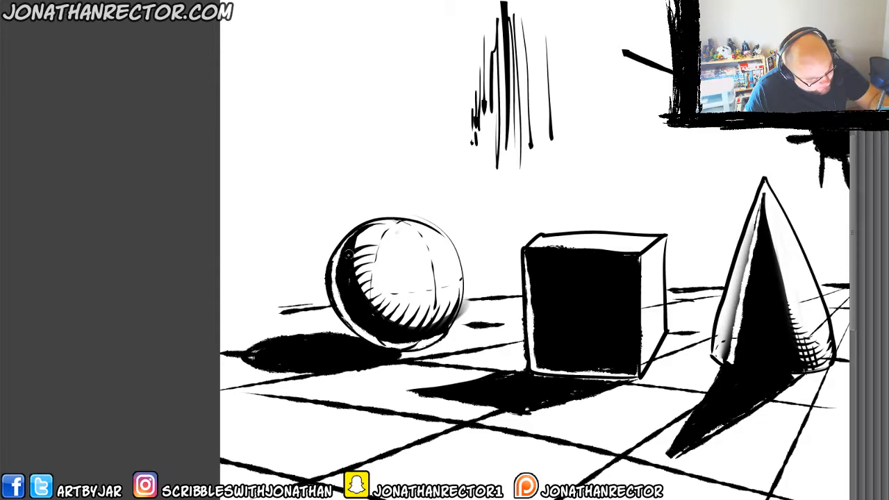
mouse_move(382, 231)
left_mouse_down()
mouse_move(347, 258)
mouse_move(351, 240)
left_mouse_up()
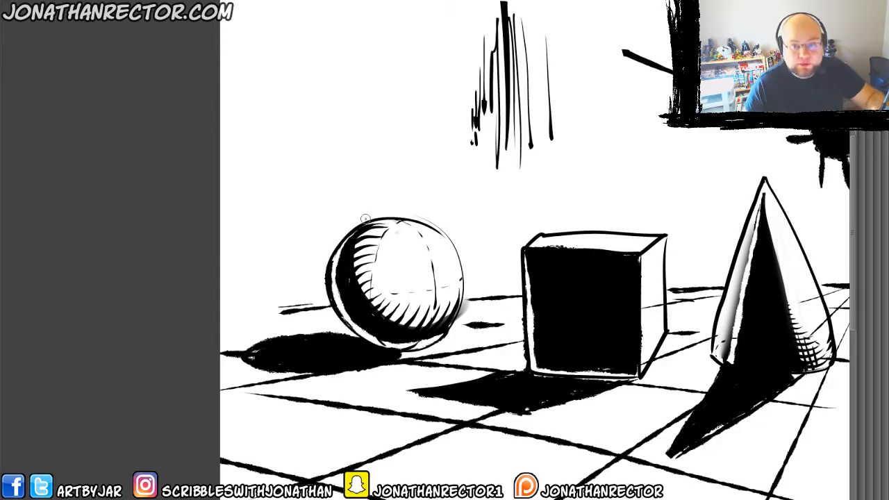
Cross-hatch over the curved strokes along the sphere's shadow edge with lines following its roundness.
left_click_drag(284, 356, 217, 360)
left_click_drag(295, 248, 293, 278)
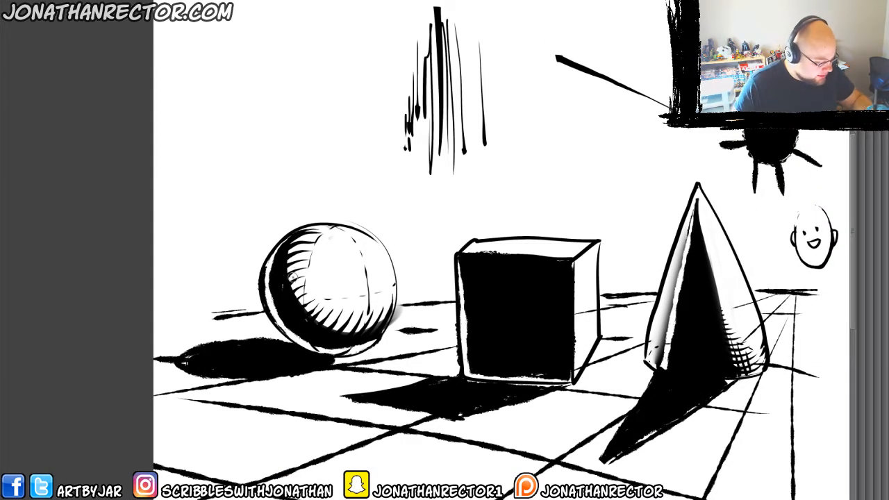
mouse_move(295, 243)
left_mouse_down()
mouse_move(297, 290)
mouse_move(289, 261)
left_mouse_up()
left_click_drag(305, 232, 299, 271)
left_click_drag(321, 318, 377, 318)
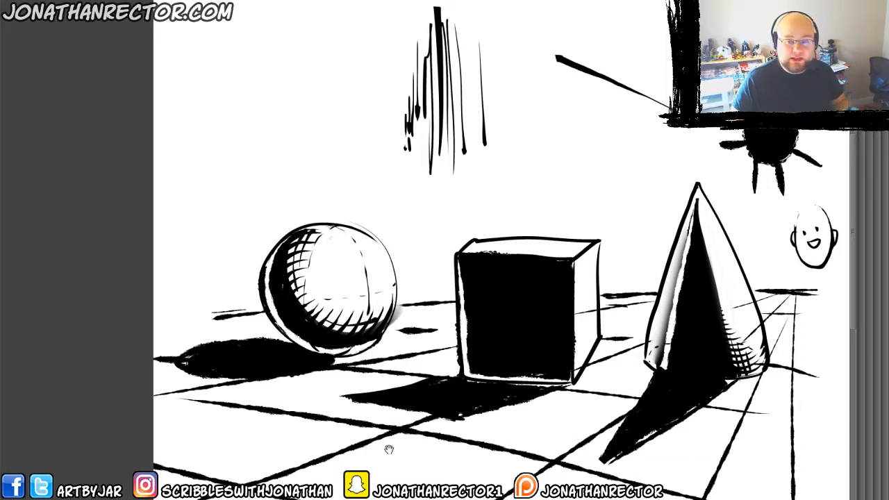
Fill the white reflected-light gaps beside the dark areas of the cube, cone and sphere with black.
left_click_drag(389, 450, 269, 431)
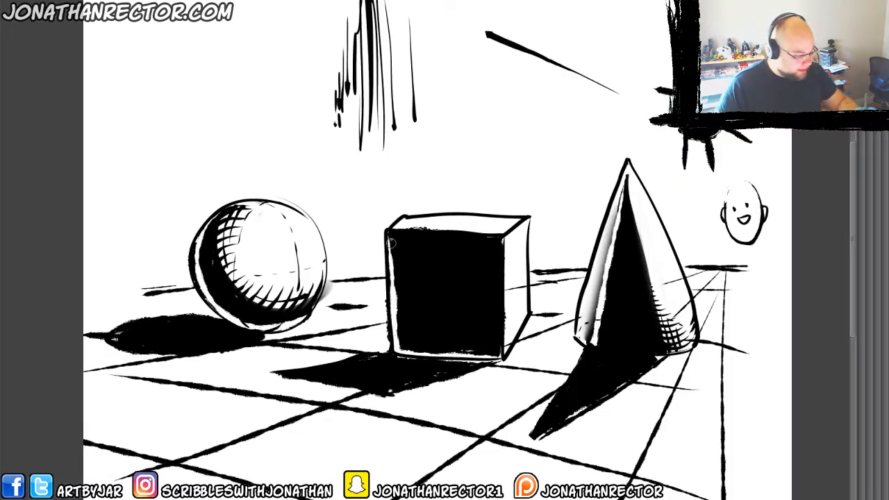
left_click_drag(392, 243, 396, 349)
mouse_move(483, 353)
left_mouse_down()
mouse_move(404, 346)
mouse_move(424, 350)
left_mouse_up()
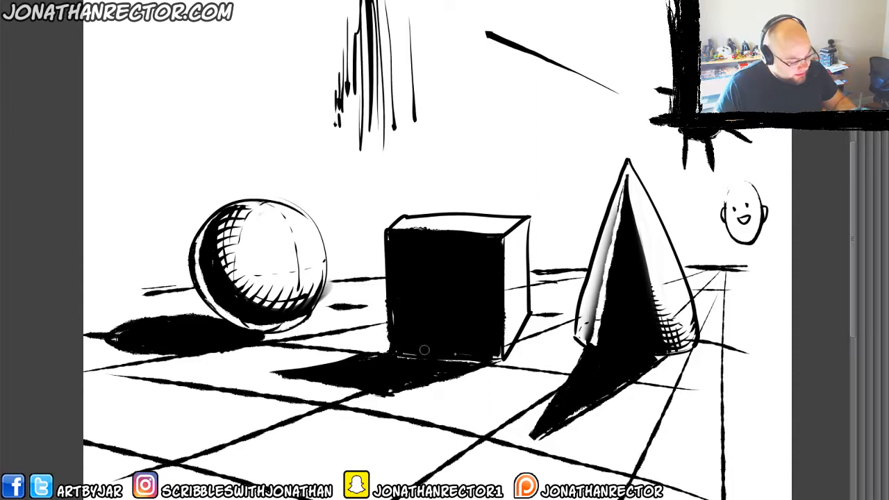
left_click_drag(613, 247, 593, 345)
left_click_drag(618, 225, 591, 327)
left_click_drag(623, 191, 592, 320)
left_click_drag(613, 230, 589, 321)
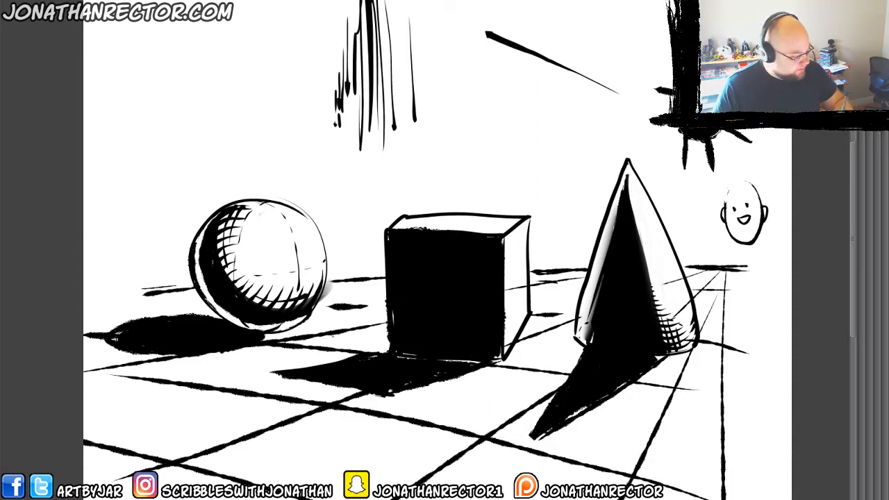
mouse_move(205, 224)
left_mouse_down()
mouse_move(269, 328)
mouse_move(303, 321)
mouse_move(220, 310)
left_mouse_up()
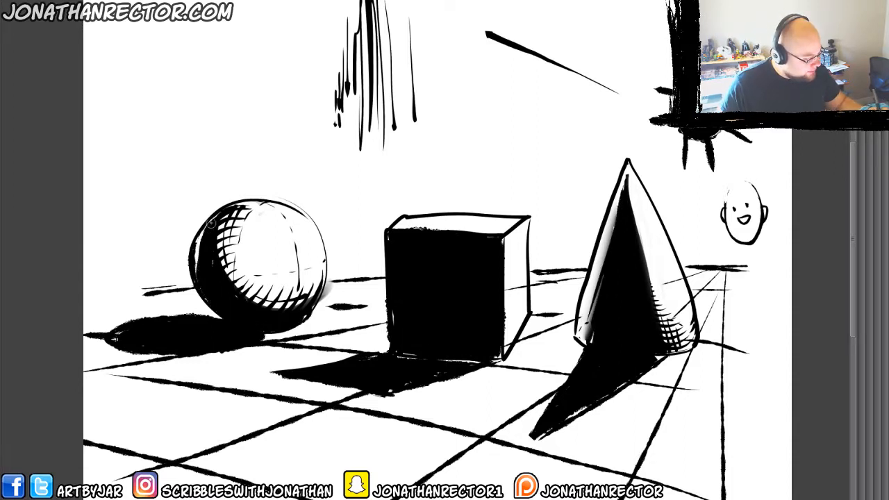
left_click_drag(199, 281, 210, 227)
Clean up the rough front edge and tip of the cube's cast shadow on the floor.
left_click_drag(341, 381, 311, 369)
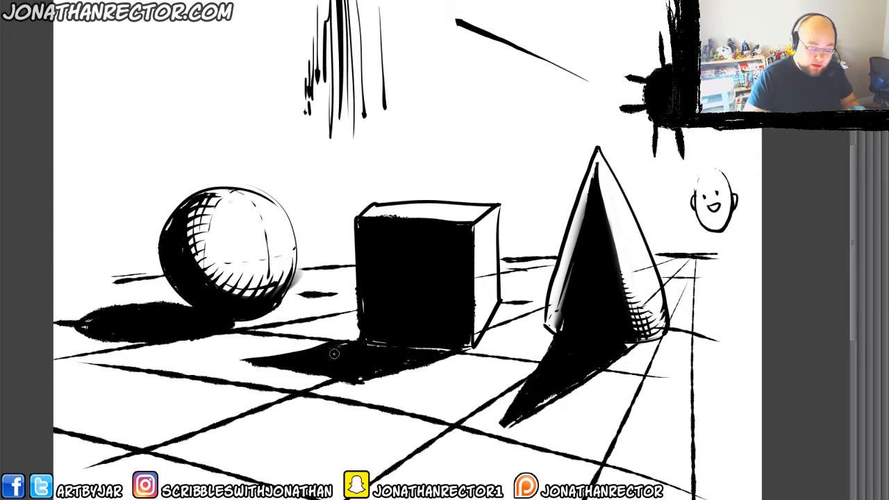
mouse_move(245, 361)
left_mouse_down()
mouse_move(339, 382)
mouse_move(293, 374)
left_mouse_up()
left_click_drag(241, 364, 218, 365)
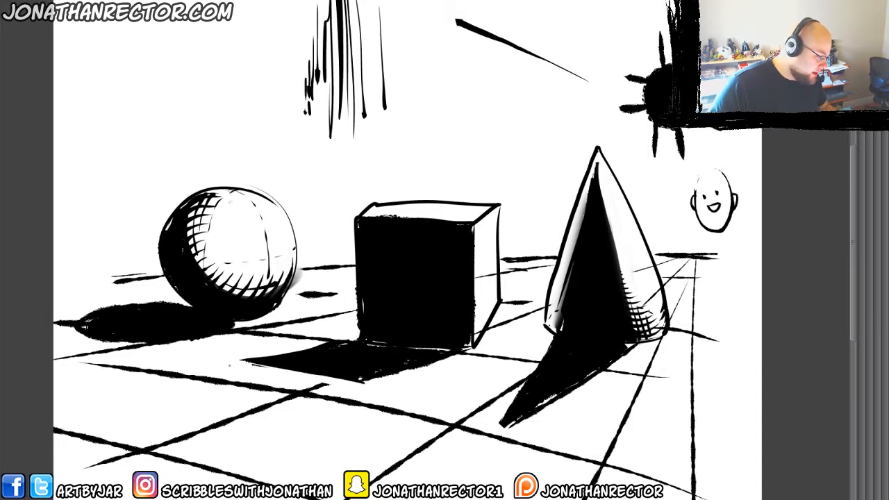
Break up the front of the cube's solid cast shadow with thin white hatching lines tapering across the floor.
mouse_move(365, 379)
left_mouse_down()
mouse_move(251, 368)
mouse_move(379, 362)
mouse_move(241, 362)
mouse_move(398, 368)
left_mouse_up()
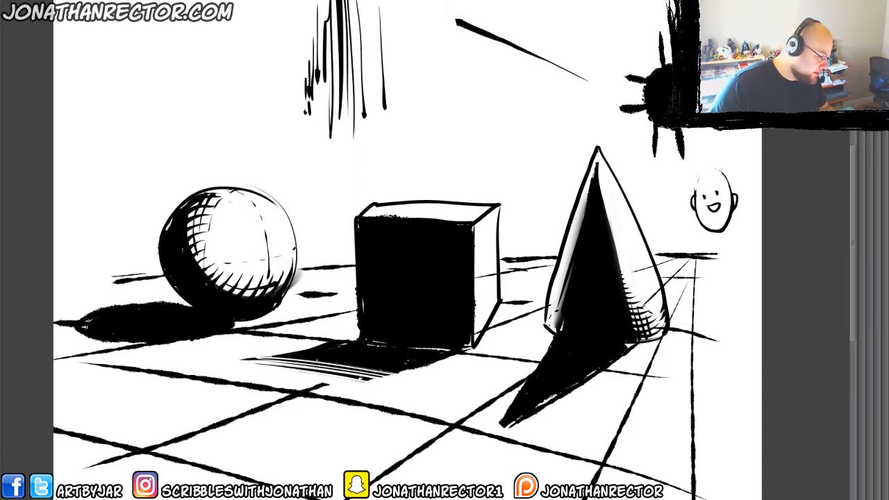
left_click_drag(273, 358, 402, 371)
left_click_drag(289, 356, 418, 365)
left_click_drag(316, 349, 433, 362)
left_click_drag(342, 344, 450, 356)
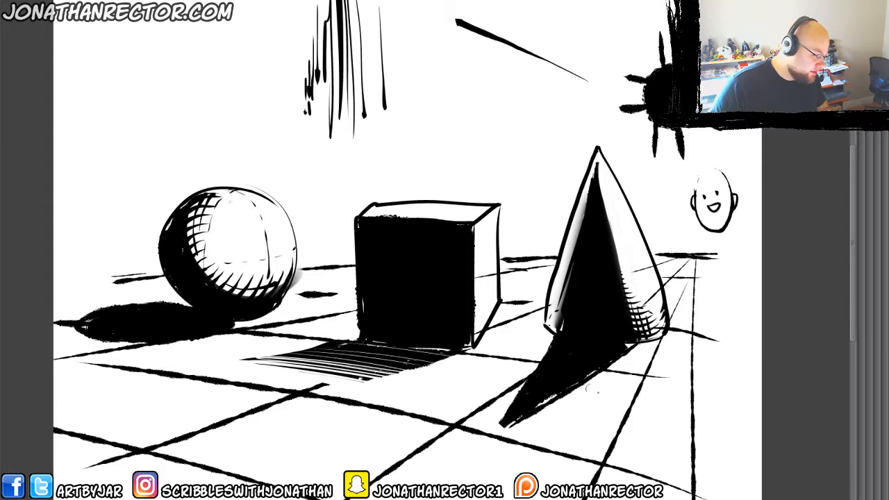
Cut thin white hatching lines through the sphere's cast shadow, working from its far tip toward the sphere.
left_click_drag(145, 360, 253, 375)
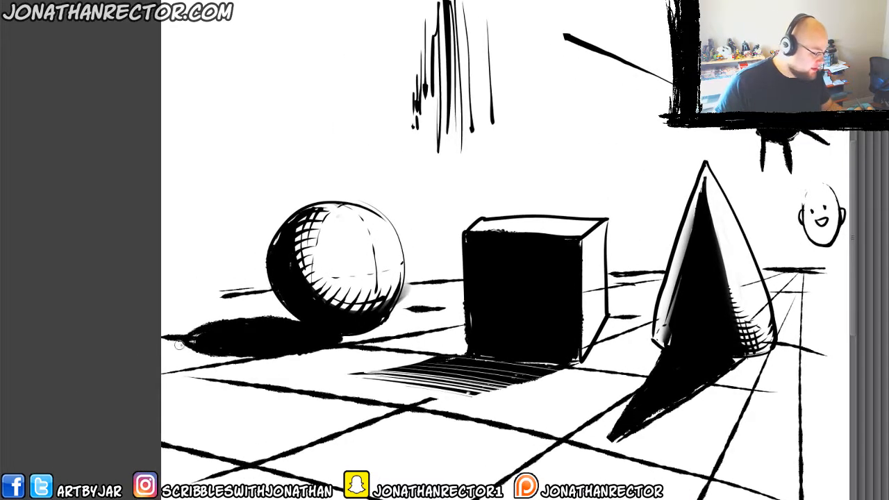
left_click_drag(179, 345, 231, 362)
left_click_drag(187, 348, 246, 361)
left_click_drag(163, 337, 265, 359)
left_click_drag(189, 334, 292, 354)
mouse_move(198, 329)
left_mouse_down()
mouse_move(303, 352)
mouse_move(311, 346)
left_mouse_up()
left_click_drag(212, 320, 328, 343)
Cut white hatching lines across the cone's cast shadow from its tip up toward the base.
left_click_drag(475, 433, 264, 408)
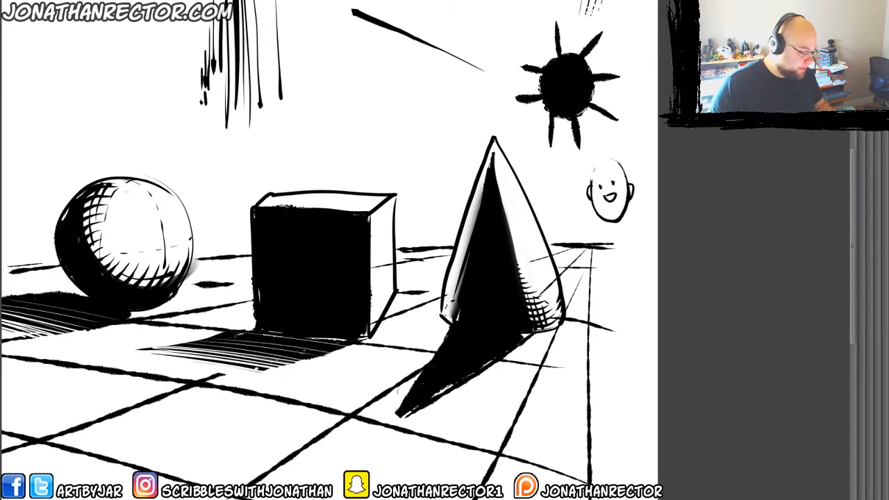
left_click_drag(388, 396, 433, 409)
left_click_drag(381, 393, 442, 403)
mouse_move(384, 381)
left_mouse_down()
mouse_move(448, 393)
mouse_move(475, 385)
left_mouse_up()
mouse_move(400, 360)
left_mouse_down()
mouse_move(489, 377)
mouse_move(503, 368)
left_mouse_up()
left_click_drag(424, 340, 586, 366)
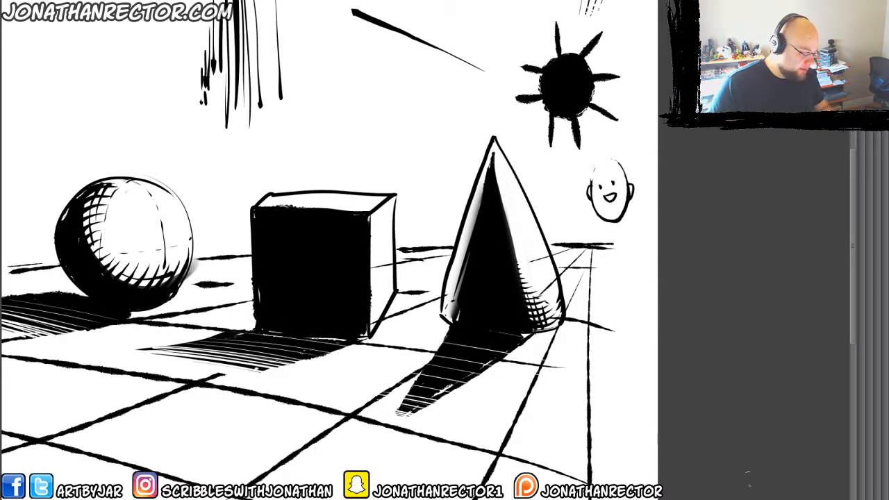
Carve short white reflected-light lines into the black shaded side of the cone near its base.
key("space")
left_click_drag(241, 437, 280, 423)
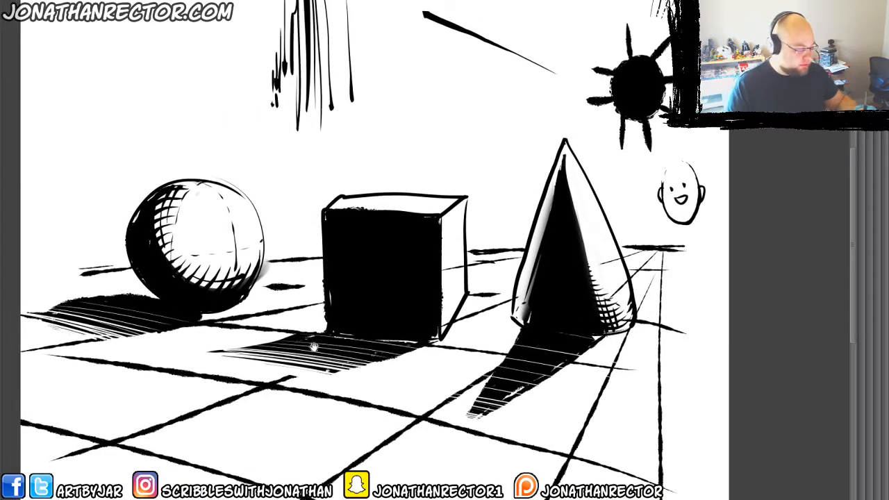
mouse_move(566, 326)
left_mouse_down()
mouse_move(451, 344)
mouse_move(438, 336)
left_mouse_up()
left_click_drag(418, 330, 438, 328)
left_click_drag(419, 321, 429, 322)
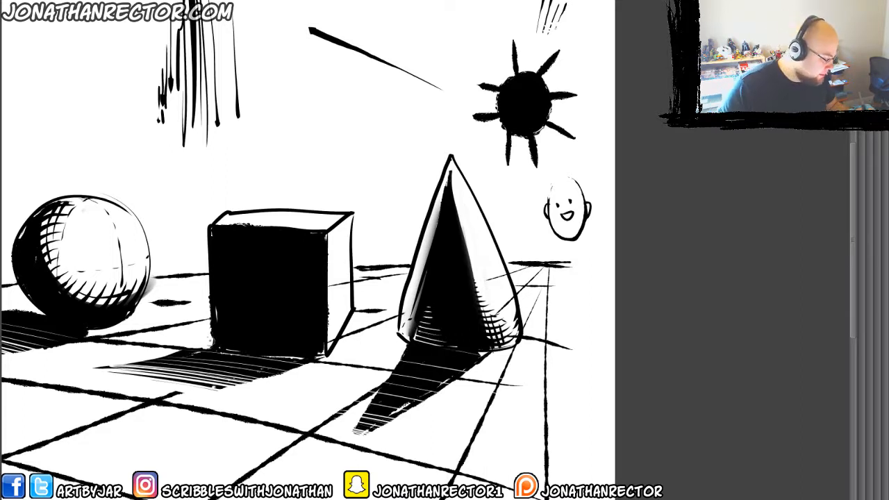
Cross-hatch reflected light in white lines over the lower middle of the cube's black front face.
mouse_move(220, 347)
left_mouse_down()
mouse_move(306, 351)
mouse_move(306, 337)
left_mouse_up()
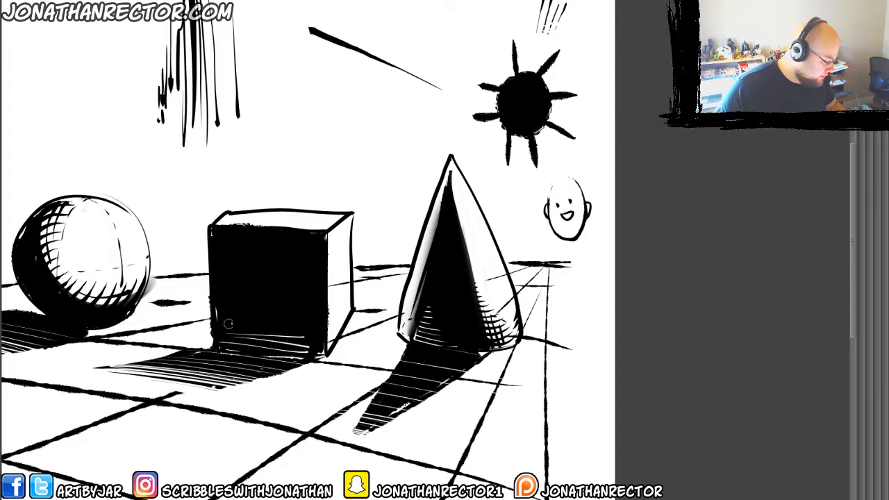
left_click_drag(225, 325, 295, 327)
mouse_move(251, 318)
left_mouse_down()
mouse_move(293, 306)
mouse_move(272, 357)
left_mouse_up()
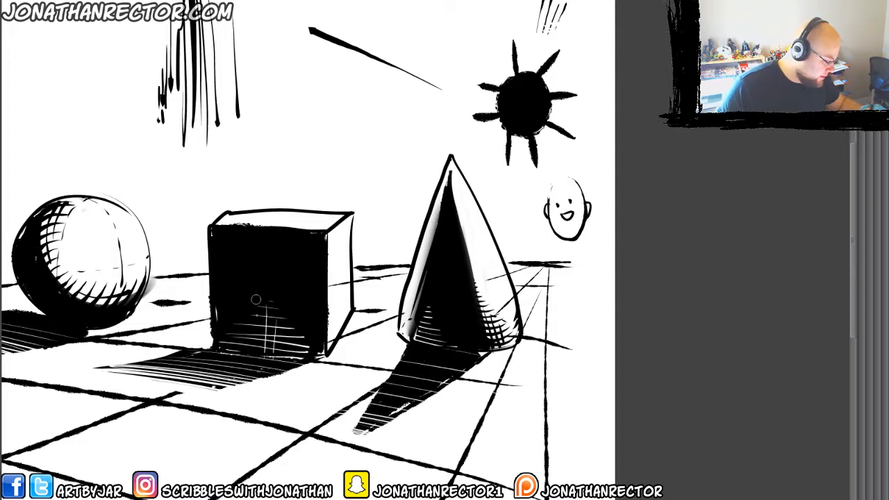
left_click_drag(256, 299, 254, 352)
left_click_drag(248, 302, 246, 353)
Carve curved white reflected-light lines along the lower shadowed rim of the sphere.
left_click_drag(129, 397, 312, 446)
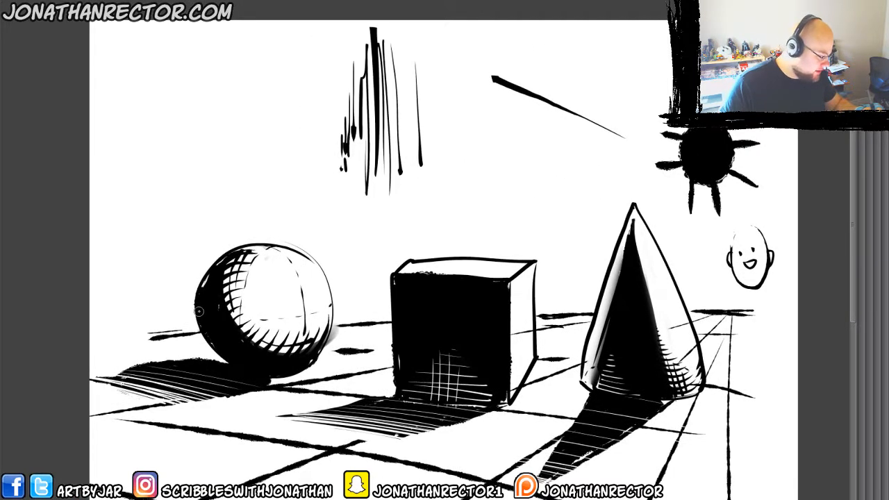
mouse_move(197, 311)
left_mouse_down()
mouse_move(228, 357)
mouse_move(278, 370)
left_mouse_up()
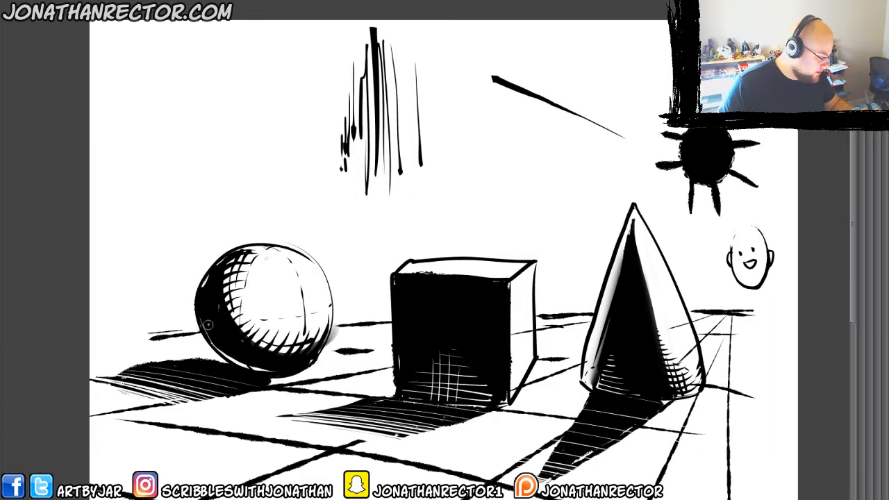
left_click_drag(208, 324, 255, 362)
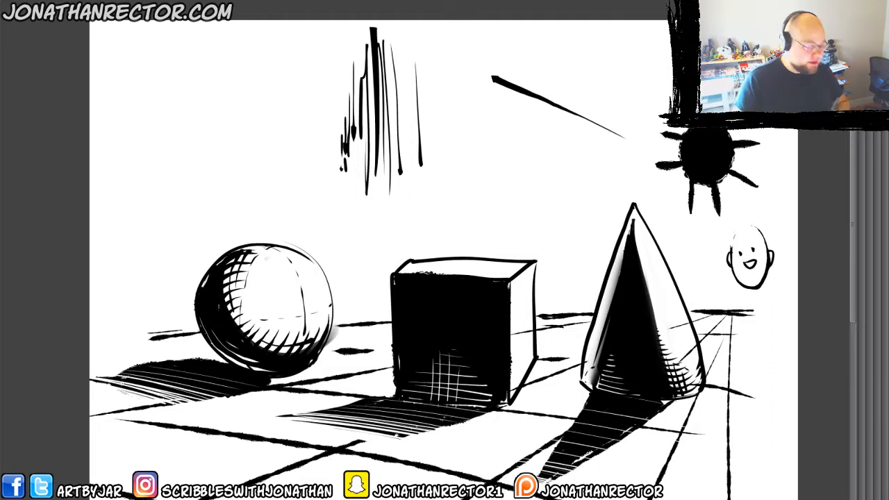
left_click_drag(371, 403, 320, 343)
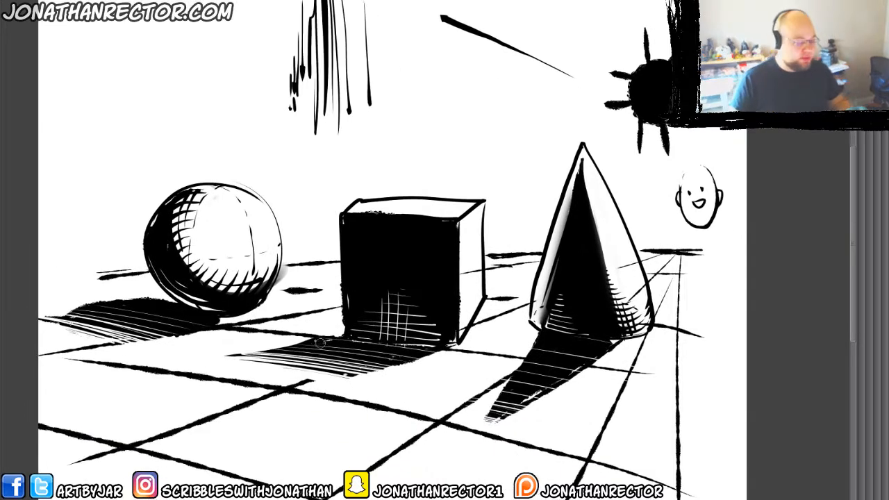
Switch to the black-and-white comic page, add a new layer above Layer 6 and show the yellow shadow guide on Layer 5.
key("ctrl+Tab")
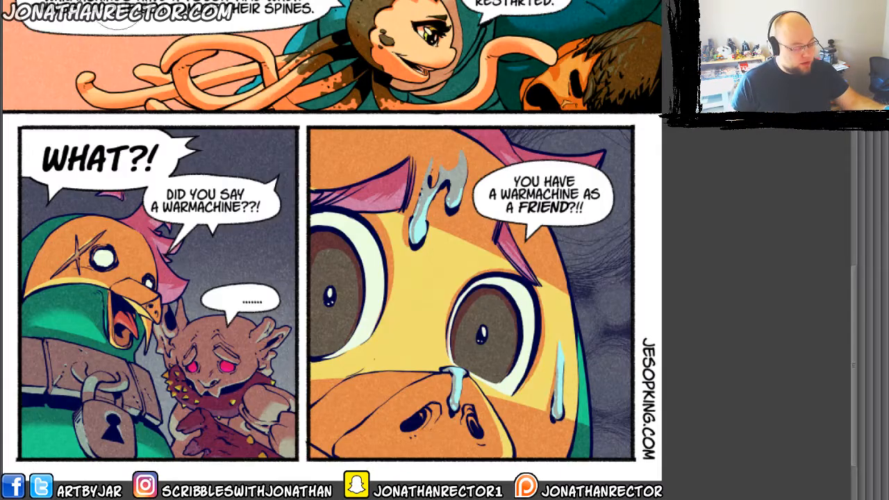
key("ctrl+Tab")
key("Tab")
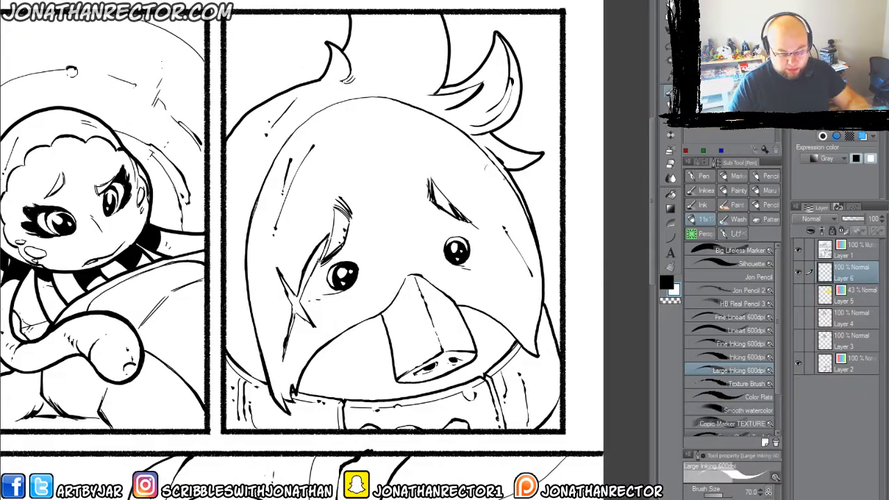
key("Tab")
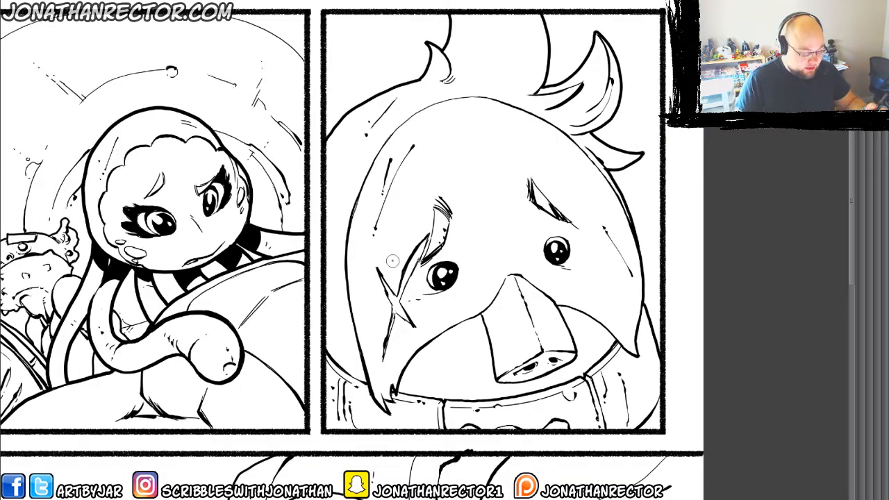
key("Tab")
left_click(797, 318)
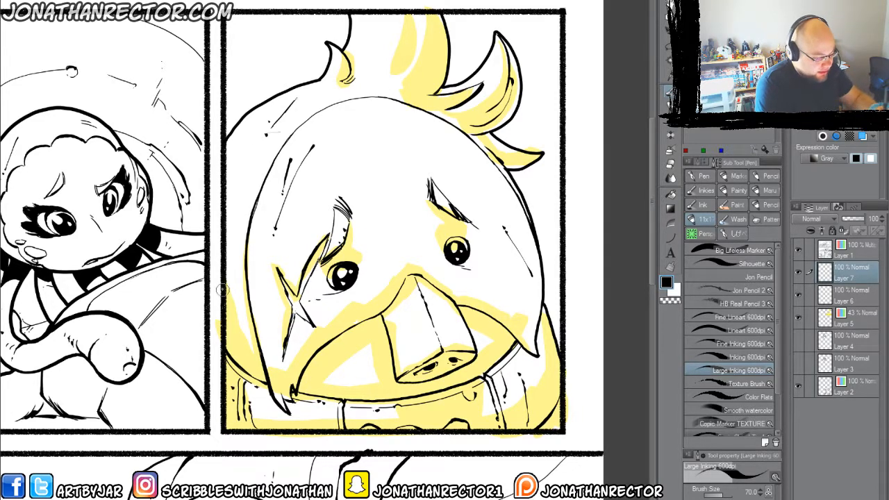
Outline the shadow inside the collar beneath the bird's face, hide the yellow guide and fill the shadow with black.
mouse_move(225, 266)
left_mouse_down()
mouse_move(246, 331)
mouse_move(279, 364)
mouse_move(341, 373)
mouse_move(406, 365)
mouse_move(474, 336)
mouse_move(492, 310)
mouse_move(463, 338)
mouse_move(403, 368)
left_mouse_up()
key("e")
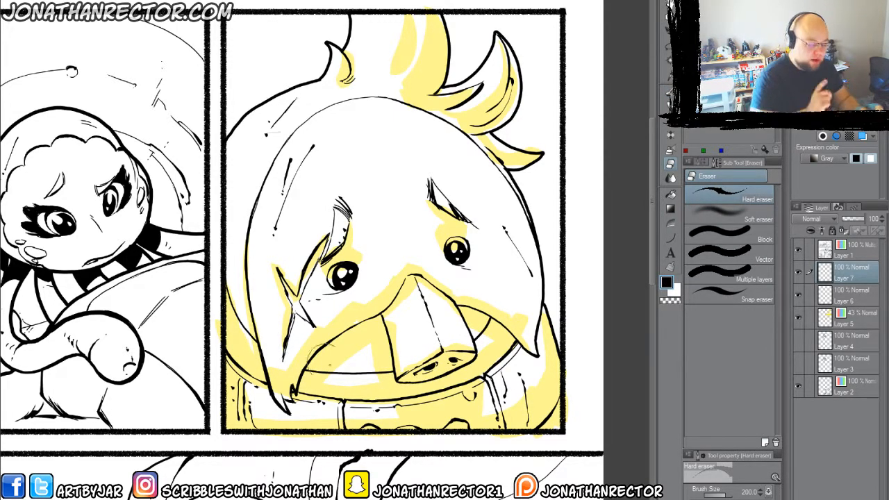
left_click(798, 317)
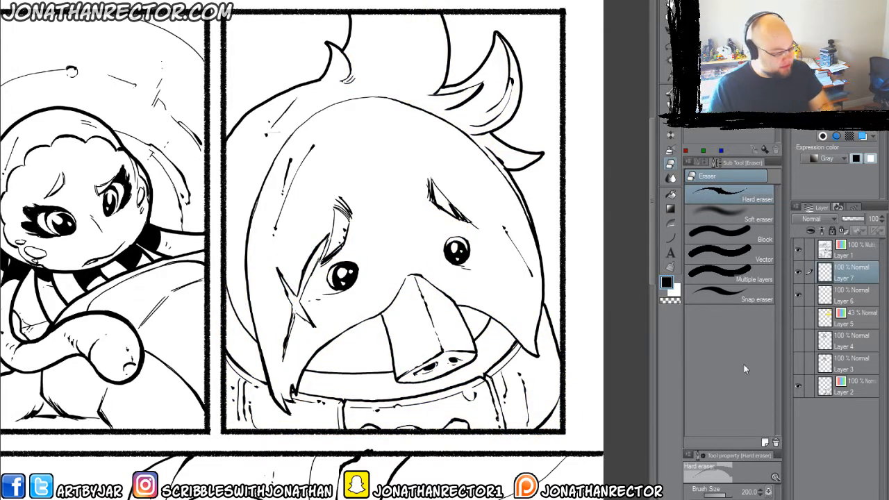
key("g")
left_click(361, 381)
left_click(255, 360)
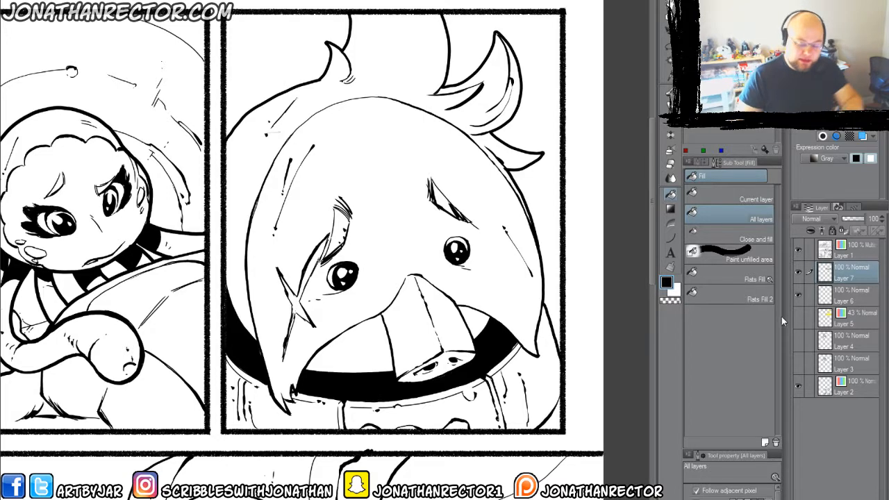
Show the yellow guide and ink the shadow outlines beside the beak and along the lower edge of the bird's face.
left_click(799, 317)
key("p")
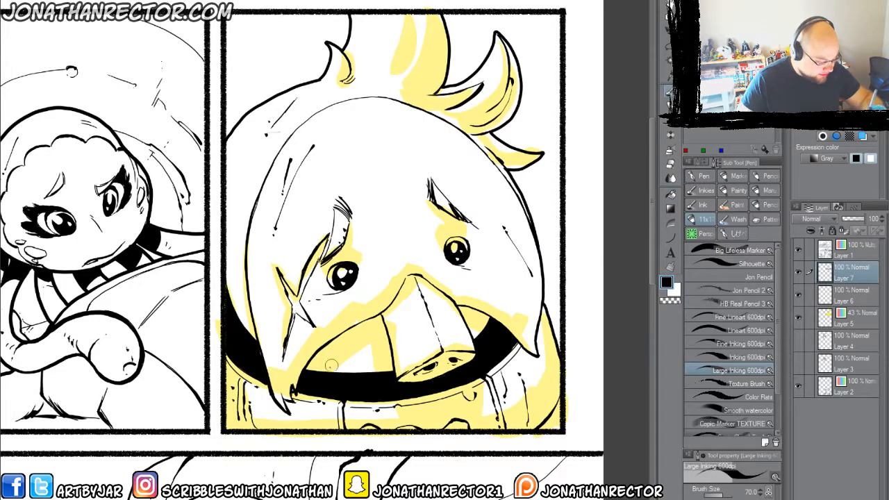
mouse_move(335, 371)
left_mouse_down()
mouse_move(363, 345)
mouse_move(373, 370)
left_mouse_up()
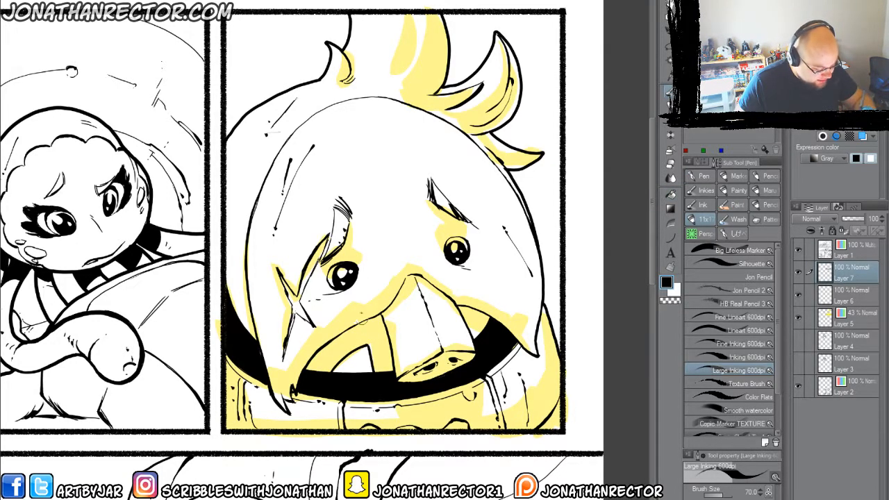
left_click_drag(486, 336, 470, 321)
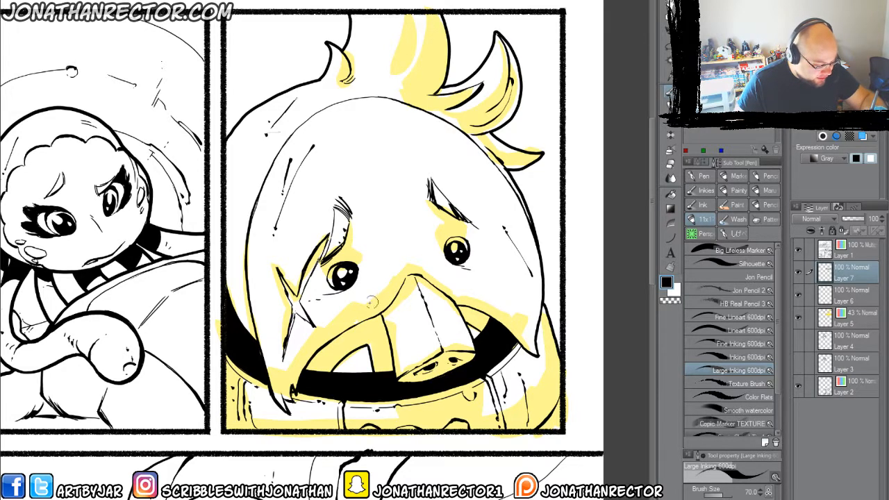
mouse_move(375, 299)
left_mouse_down()
mouse_move(410, 263)
mouse_move(514, 317)
mouse_move(539, 356)
left_mouse_up()
mouse_move(373, 302)
left_mouse_down()
mouse_move(345, 312)
mouse_move(288, 374)
mouse_move(285, 368)
mouse_move(277, 396)
left_mouse_up()
left_click_drag(286, 340, 272, 408)
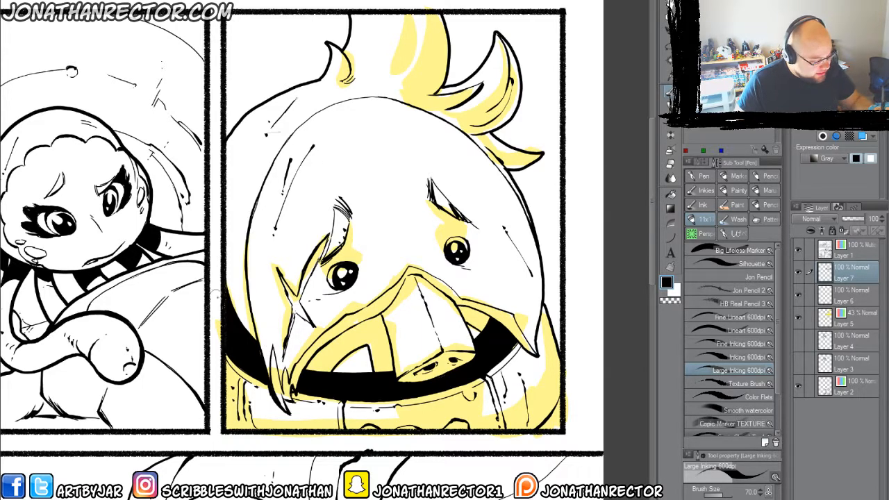
Ink the shadow outlines in the tufts on top of the bird's head, following the yellow guide.
mouse_move(332, 47)
left_mouse_down()
mouse_move(343, 60)
mouse_move(341, 82)
mouse_move(329, 42)
left_mouse_up()
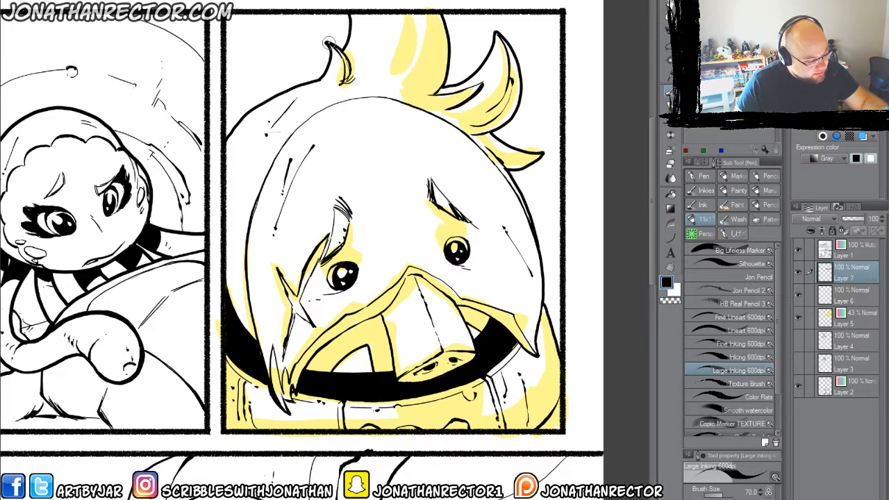
mouse_move(403, 19)
left_mouse_down()
mouse_move(393, 76)
mouse_move(416, 64)
left_mouse_up()
mouse_move(429, 7)
left_mouse_down()
mouse_move(410, 106)
mouse_move(444, 117)
mouse_move(475, 87)
mouse_move(414, 102)
mouse_move(497, 39)
left_mouse_up()
mouse_move(535, 157)
left_mouse_down()
mouse_move(476, 130)
mouse_move(470, 136)
left_mouse_up()
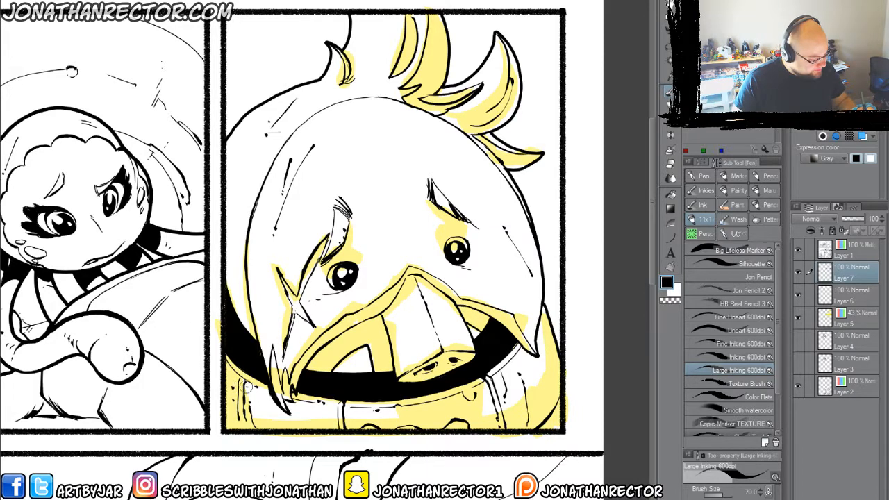
Outline the shadow shapes on the collar plates below the chin and hide the yellow guide layer.
mouse_move(249, 382)
left_mouse_down()
mouse_move(280, 421)
mouse_move(338, 421)
mouse_move(341, 411)
mouse_move(342, 427)
mouse_move(388, 419)
mouse_move(399, 399)
left_mouse_up()
mouse_move(480, 379)
left_mouse_down()
mouse_move(484, 416)
mouse_move(494, 382)
mouse_move(500, 410)
mouse_move(495, 397)
left_mouse_up()
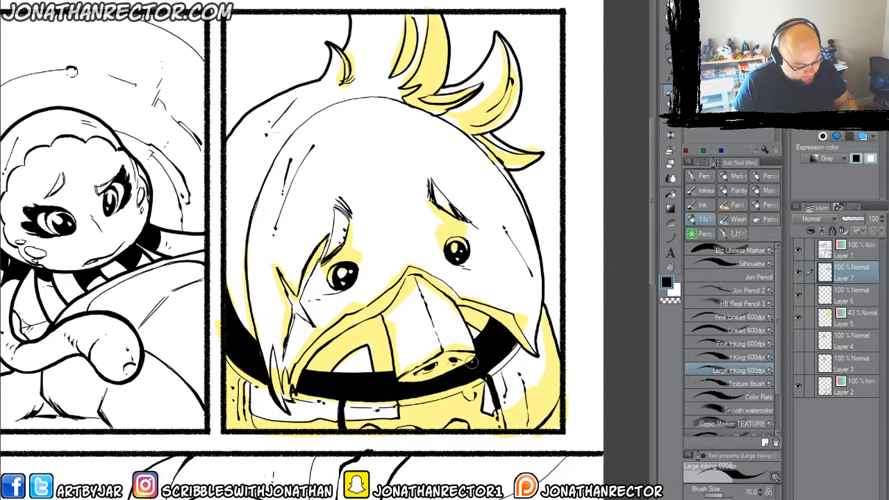
left_click(799, 317)
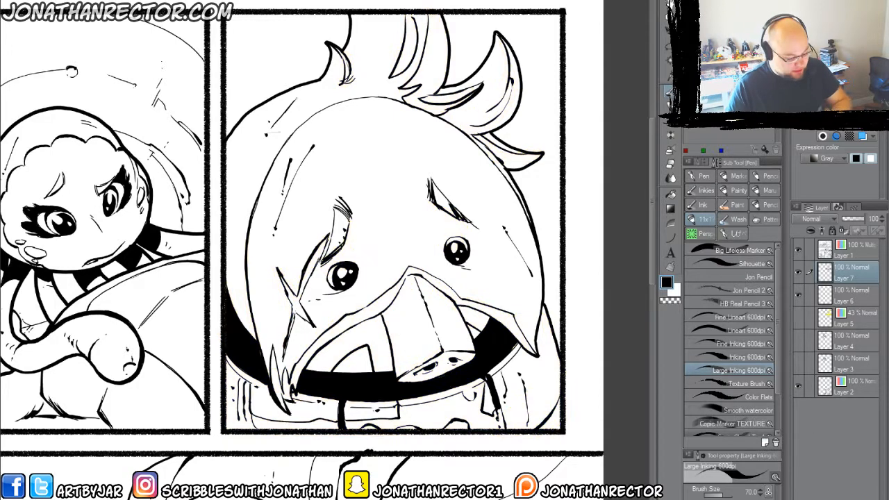
Fill the outlined shadow areas of the collar and the shoulder beside it with black.
key("g")
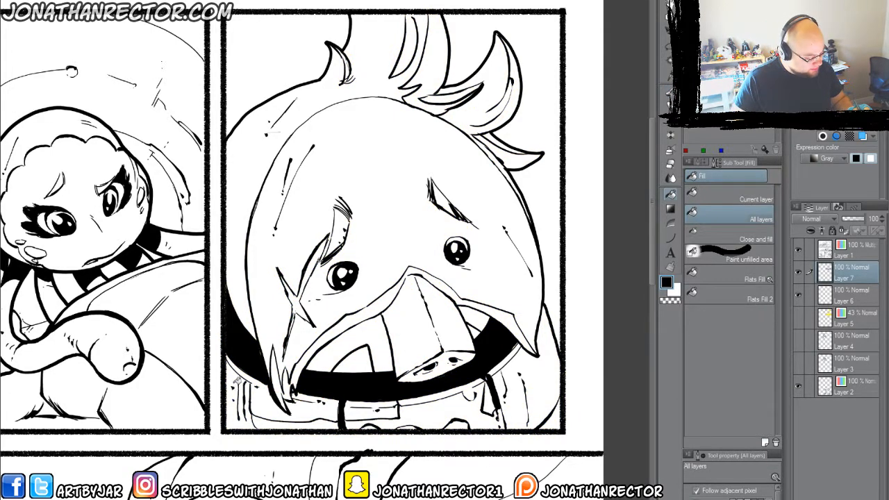
left_click(236, 381)
left_click(327, 422)
left_click(390, 421)
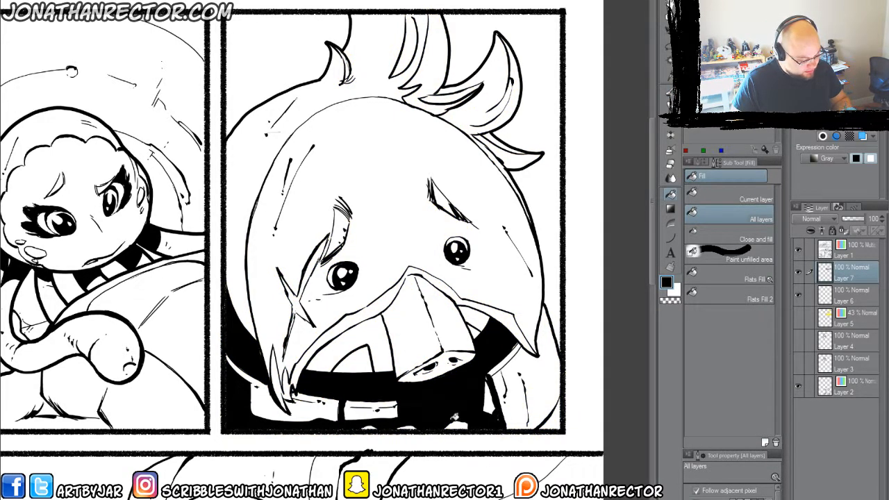
left_click(514, 413)
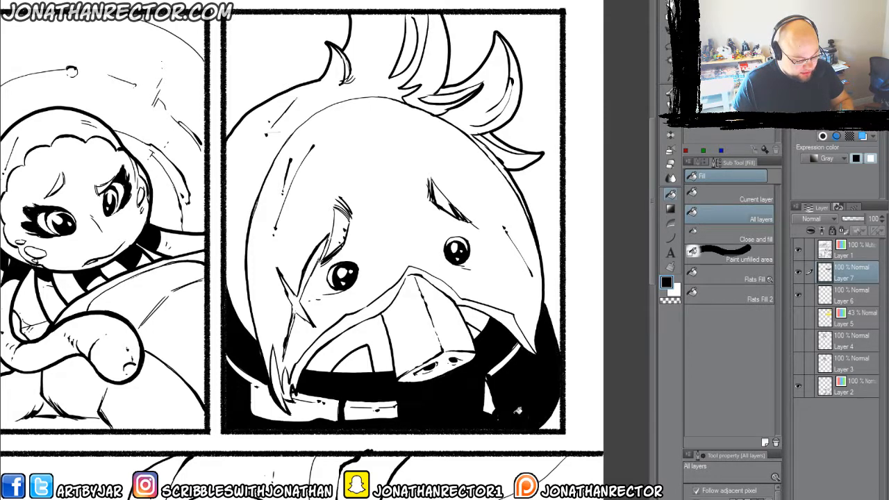
key("ctrl+z")
left_click(518, 404)
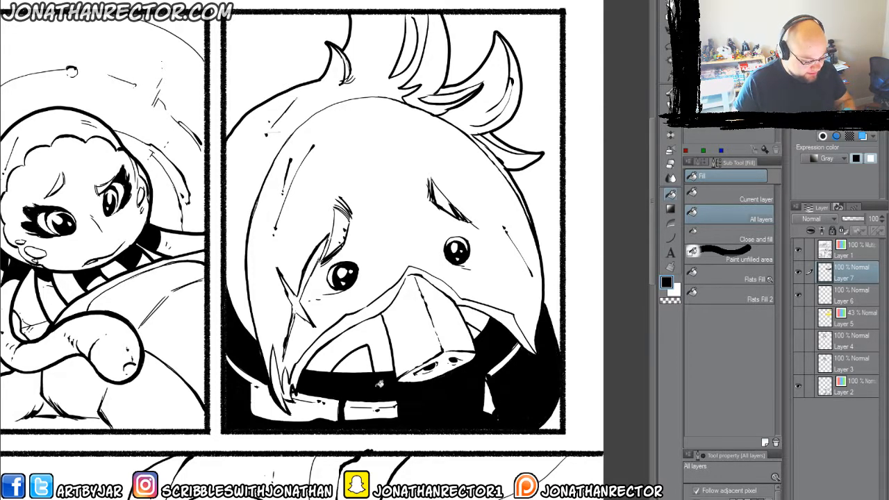
left_click(341, 345)
left_click(379, 306)
key("ctrl+z")
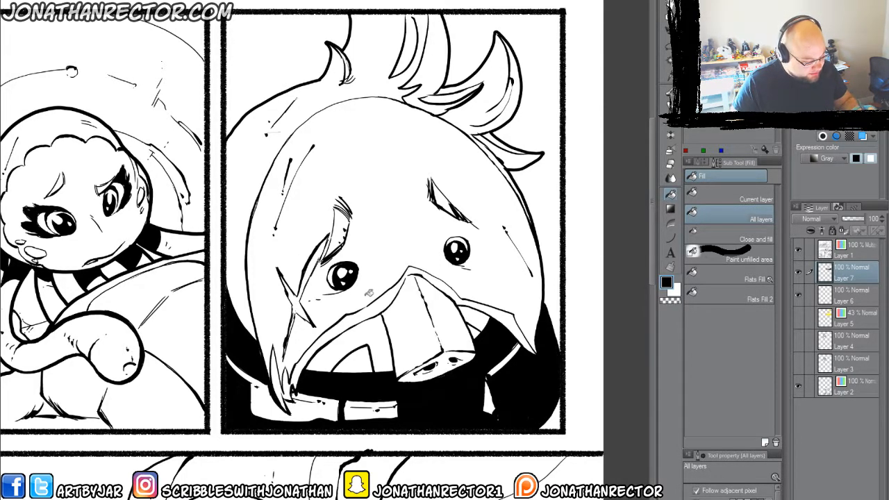
Fill the shadow band under the lower edge of the bird's face and the areas beside the beak with black.
key("p")
key("g")
left_click(327, 322)
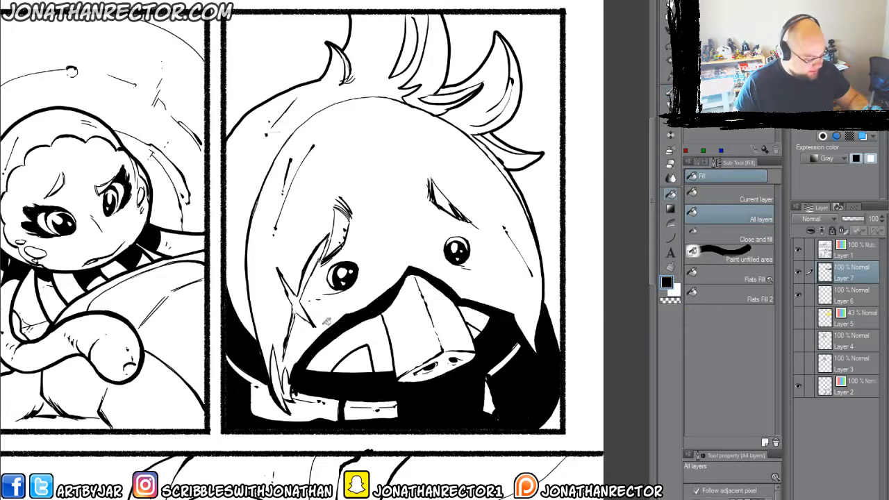
left_click(361, 332)
left_click(472, 314)
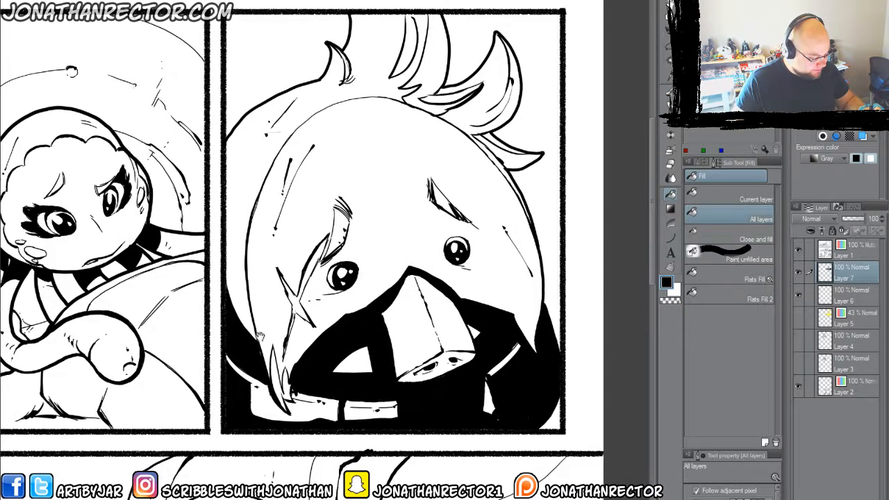
Ink the centre ridge line of the bird's beak with the Large Inking 600dpi brush and fill the beak's shaded side with black.
left_click(338, 323)
key("ctrl+z")
key("p")
left_click_drag(430, 329, 446, 352)
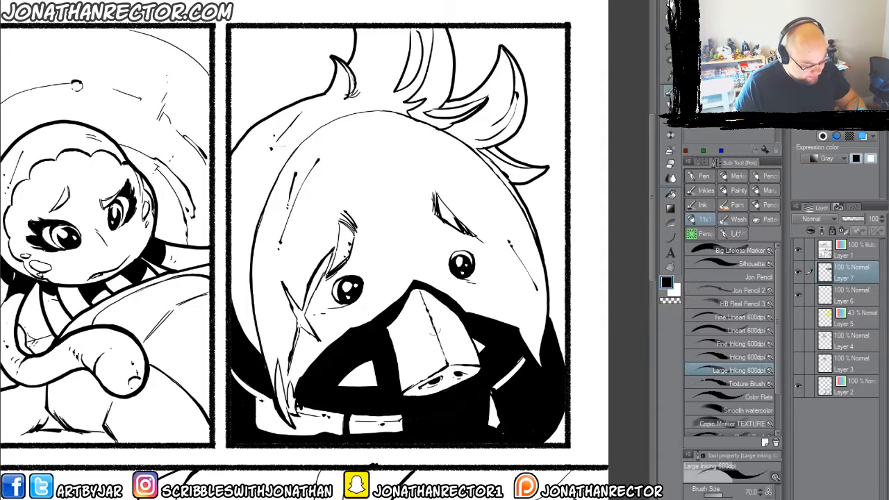
left_click_drag(421, 291, 450, 363)
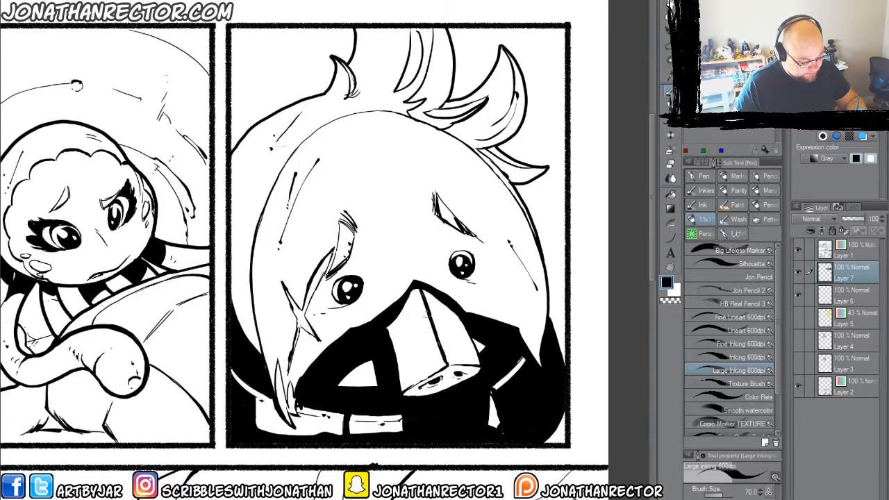
key("g")
left_click(416, 343)
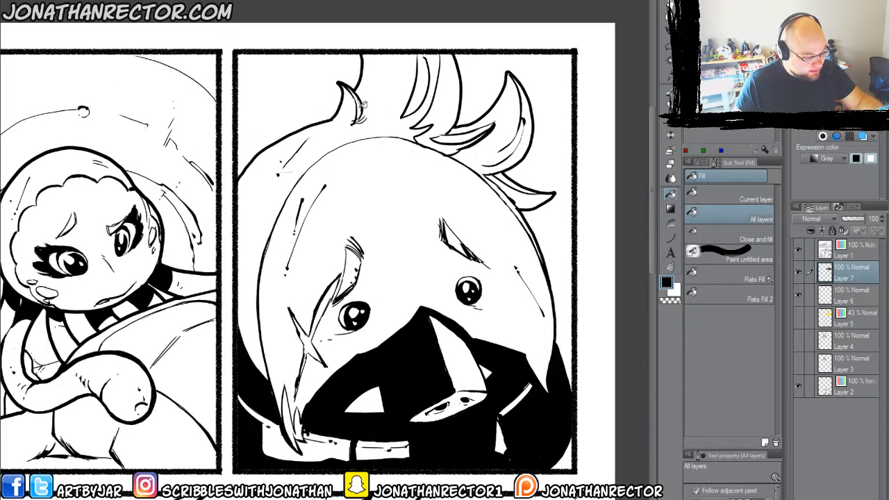
Close the open outline and fill the shadow shapes in the tufts on top of the bird's head with black.
left_click(360, 106)
key("p")
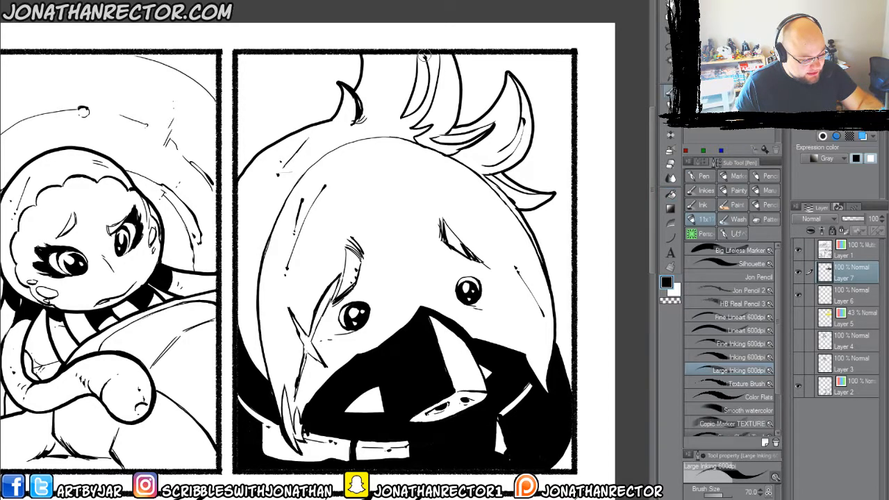
left_click_drag(421, 72, 419, 88)
key("g")
left_click(417, 83)
left_click(445, 109)
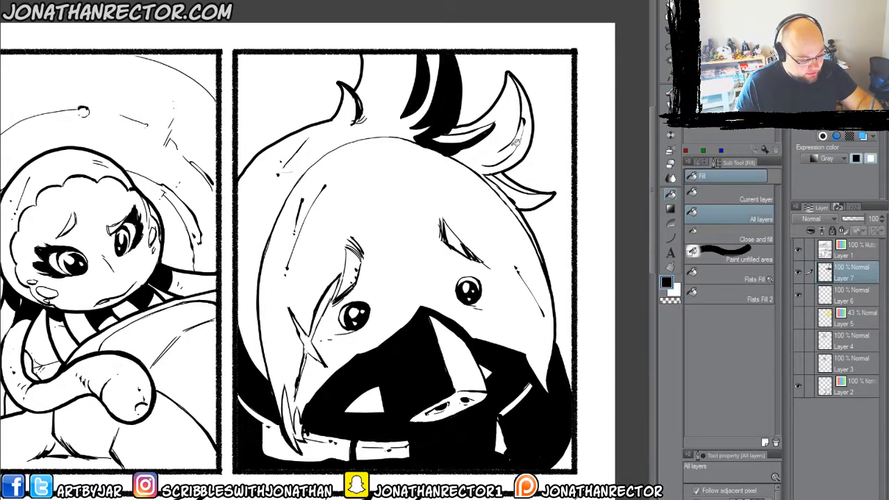
left_click(511, 184)
Fill the shadow at the tip of the long feather lock overlapping the collar with black and touch up the ink beside it.
scroll(244, 328, "down", 1)
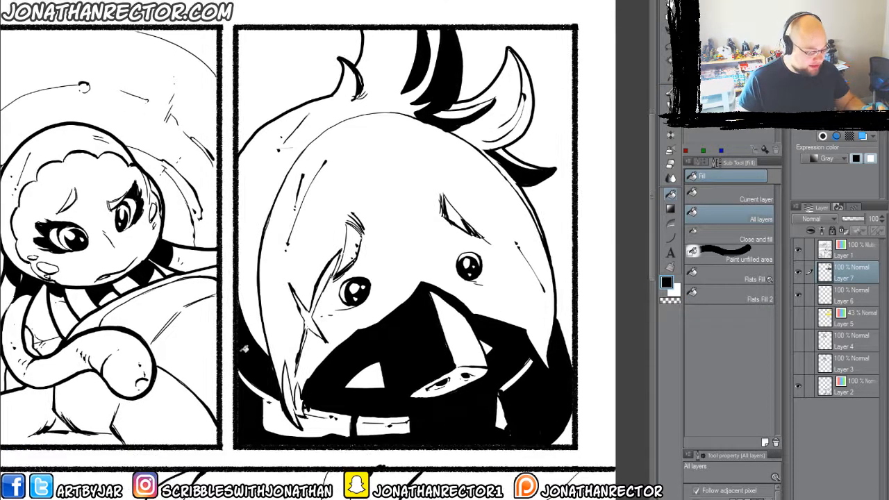
left_click(295, 393)
key("p")
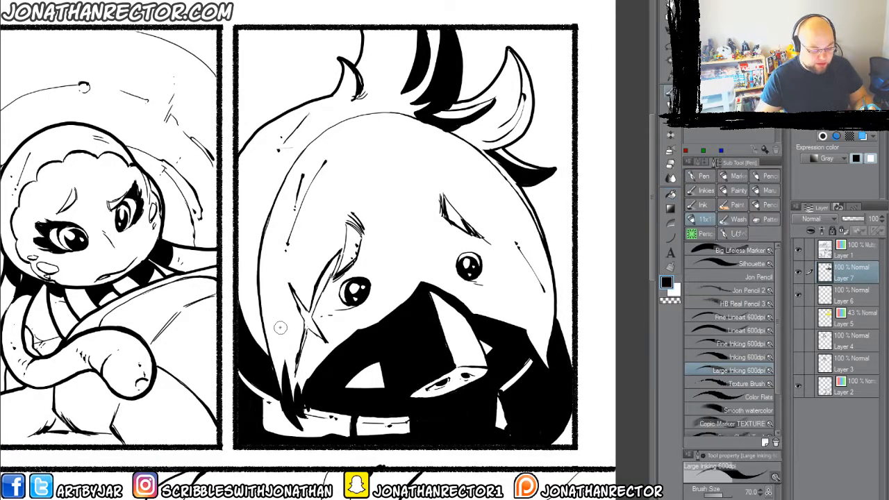
left_click_drag(261, 349, 284, 338)
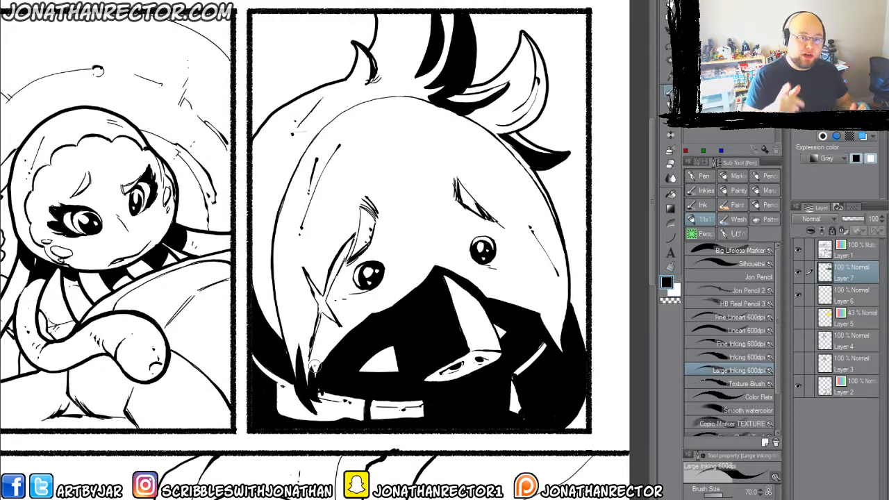
Add a new layer above all others and draw a thin white edge line around the black side of the beak.
key("x")
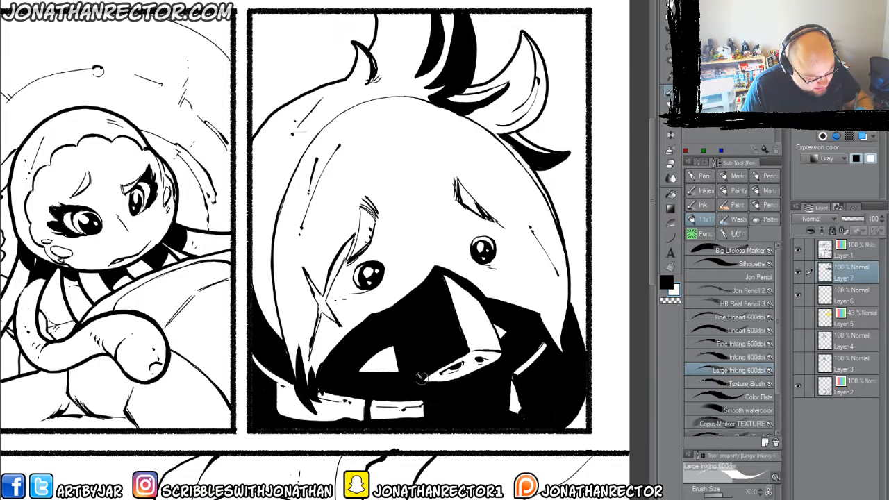
key("ctrl+shift+n")
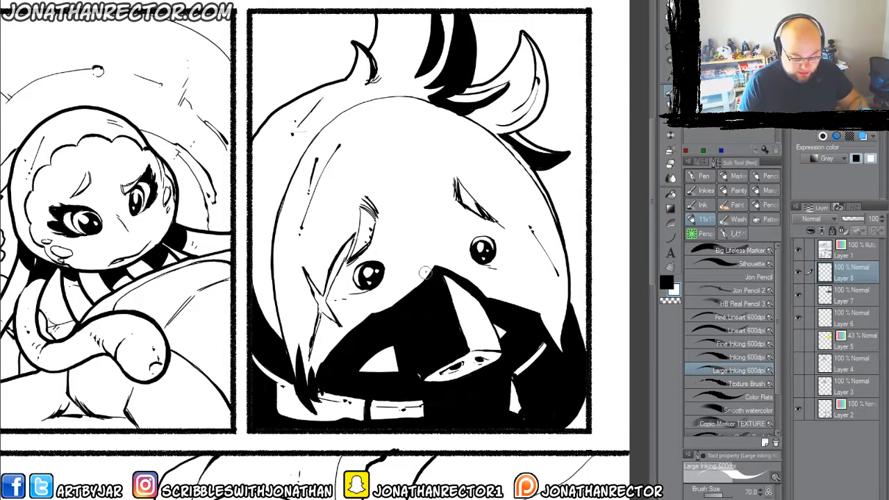
left_click_drag(837, 276, 837, 242)
left_click_drag(421, 377, 403, 316)
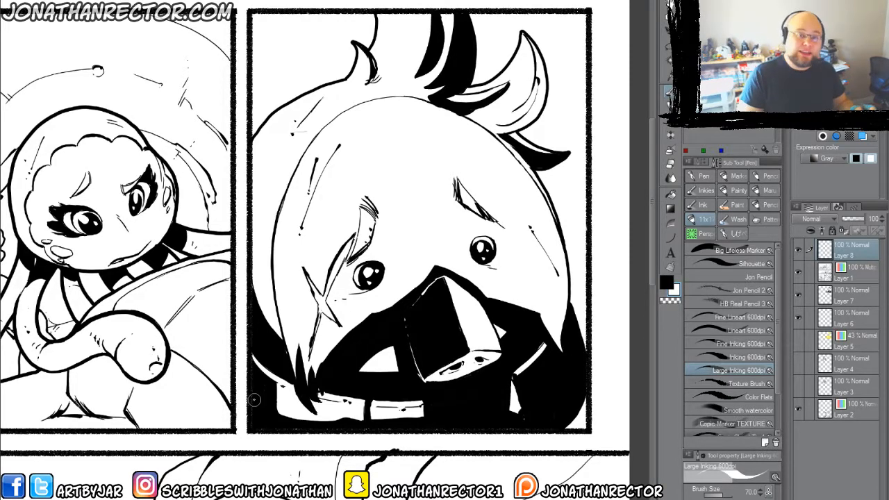
Draw white reflected-light lines along the collar, the shadow under the face and the black feather tips.
left_click_drag(261, 408, 240, 399)
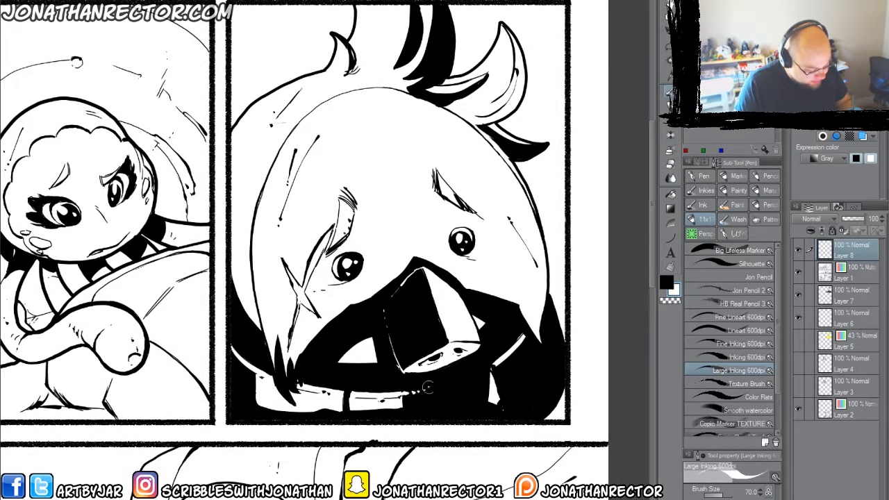
left_click_drag(314, 390, 327, 404)
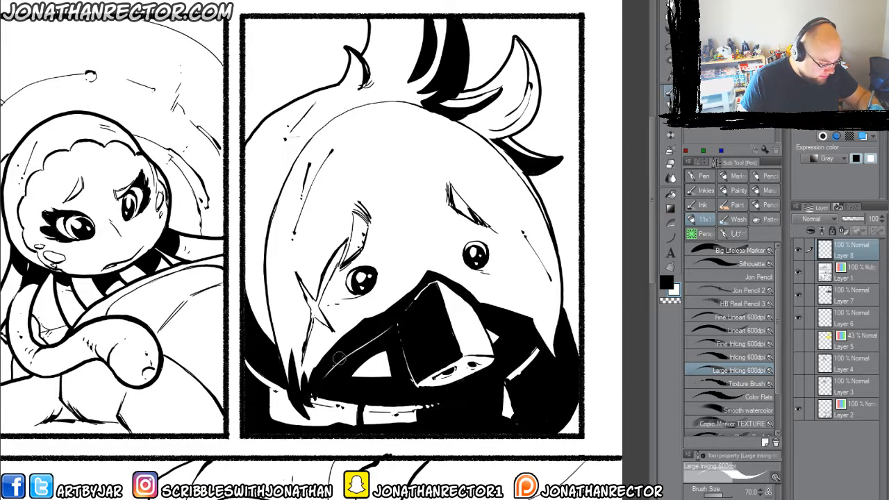
mouse_move(317, 405)
left_mouse_down()
mouse_move(303, 390)
mouse_move(298, 410)
left_mouse_up()
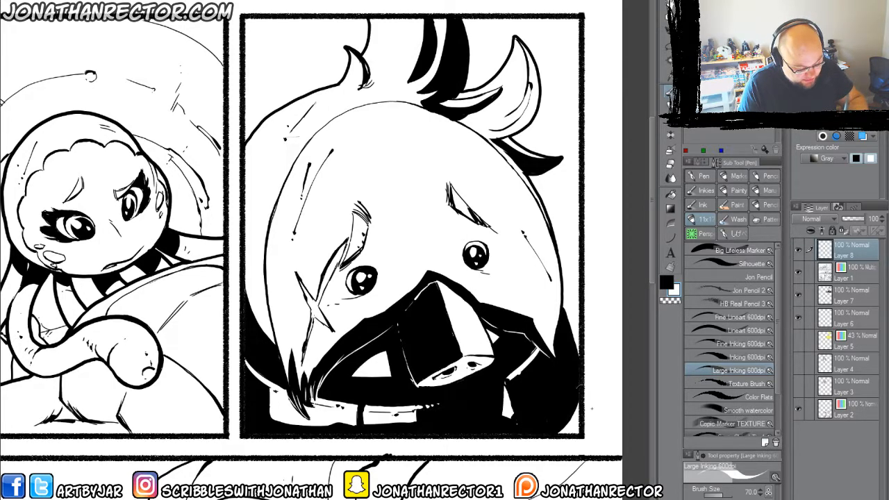
mouse_move(260, 358)
left_mouse_down()
mouse_move(267, 347)
mouse_move(265, 385)
mouse_move(259, 331)
mouse_move(300, 390)
left_mouse_up()
Hatch in black along the shadow edge at the back of the head and cross-hatch the white gap beside the beak.
key("x")
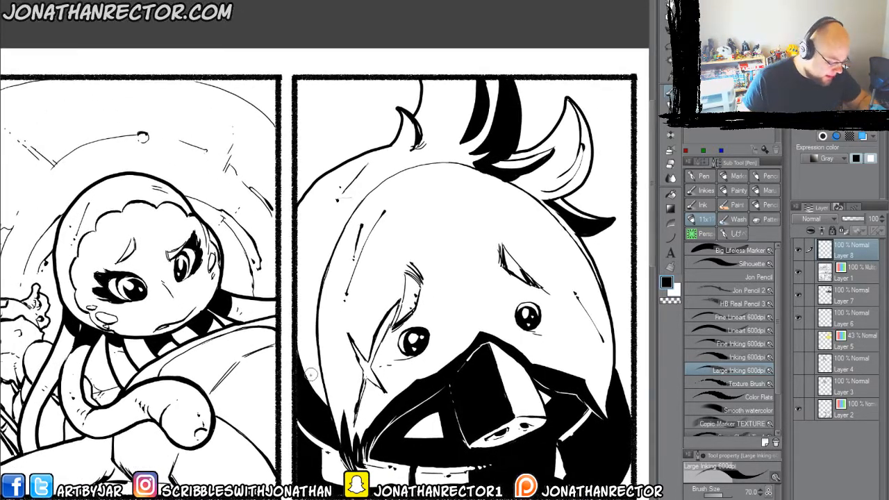
left_click_drag(304, 345, 306, 367)
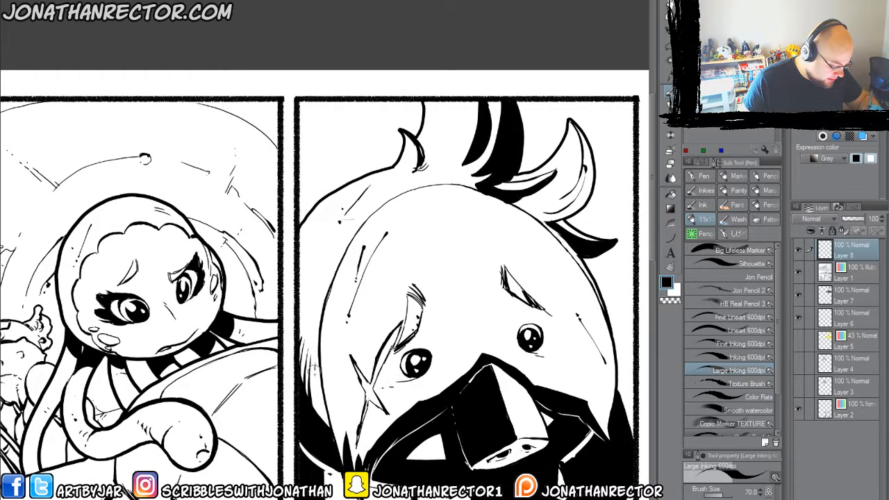
mouse_move(315, 371)
left_mouse_down()
mouse_move(321, 432)
mouse_move(325, 424)
left_mouse_up()
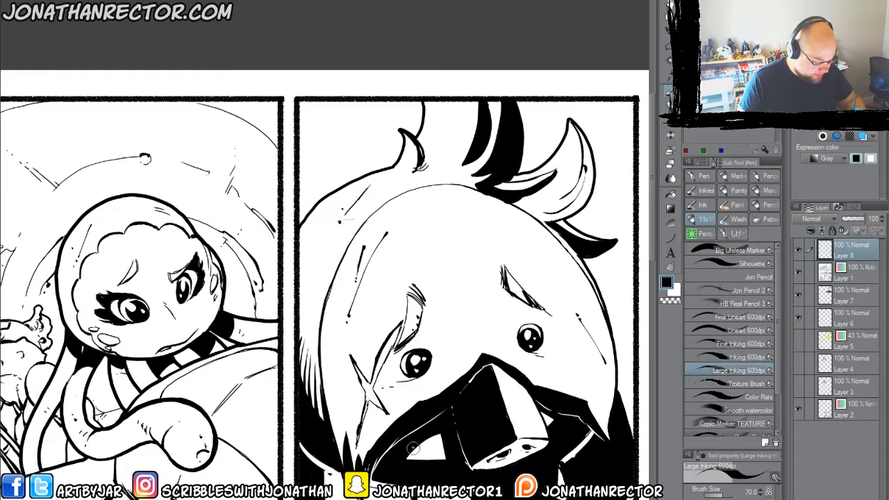
mouse_move(414, 446)
left_mouse_down()
mouse_move(431, 432)
mouse_move(440, 458)
left_mouse_up()
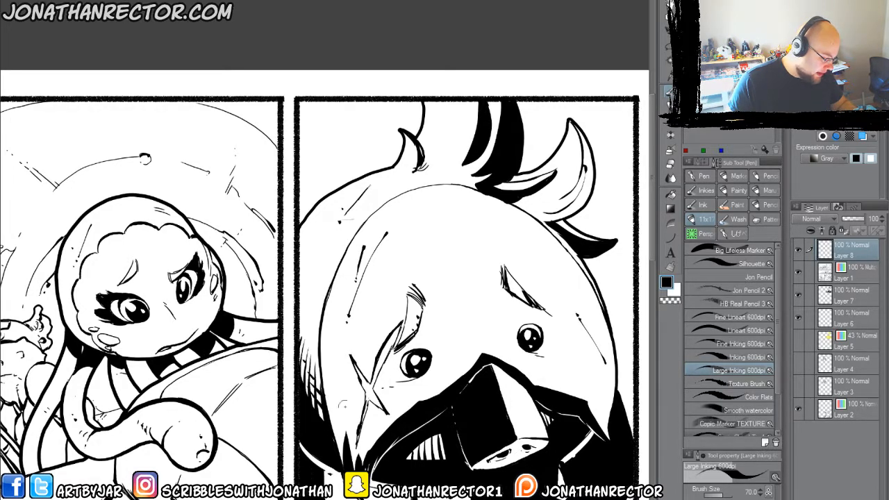
mouse_move(407, 455)
left_mouse_down()
mouse_move(437, 456)
mouse_move(446, 435)
left_mouse_up()
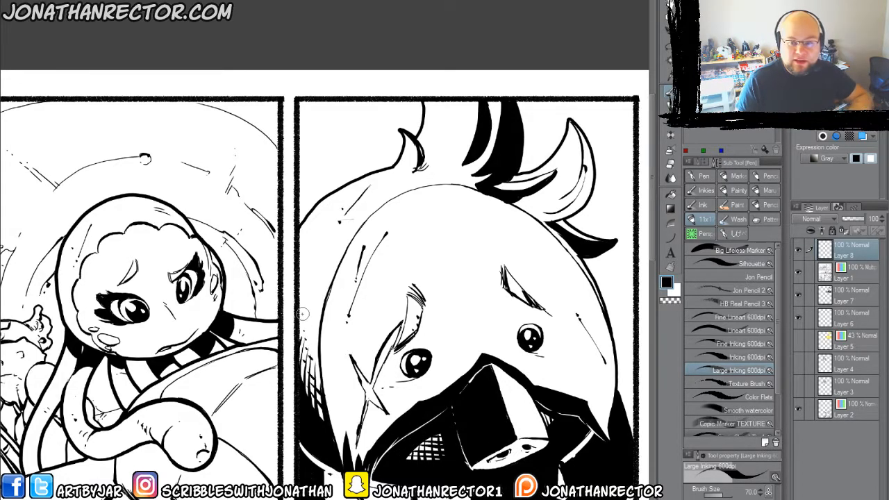
Ink feathered hatching strokes on the pointed face feathers at both sides and a few lines above the beak.
left_click_drag(373, 340, 393, 270)
left_click_drag(376, 305, 377, 334)
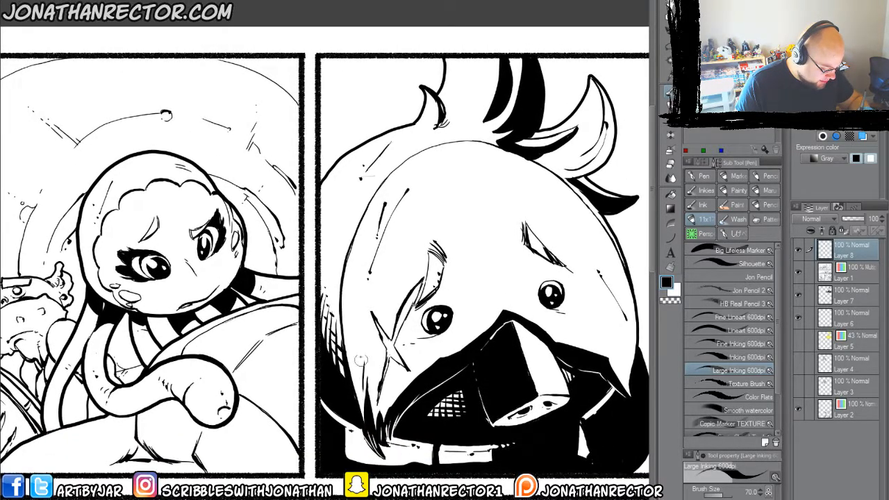
left_click_drag(532, 406, 405, 408)
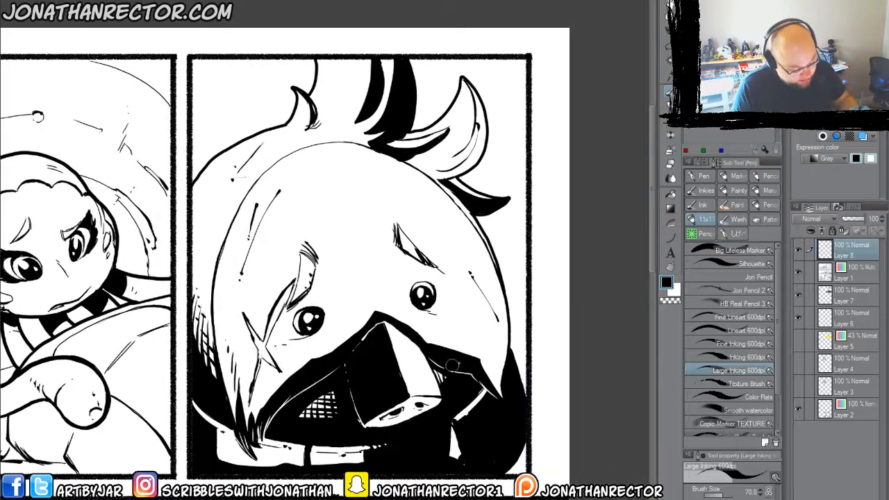
left_click_drag(480, 360, 469, 343)
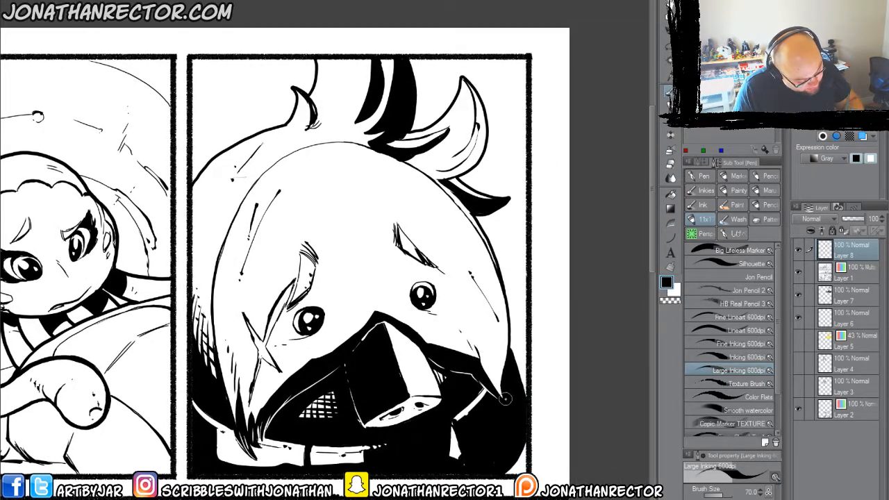
left_click_drag(505, 396, 483, 336)
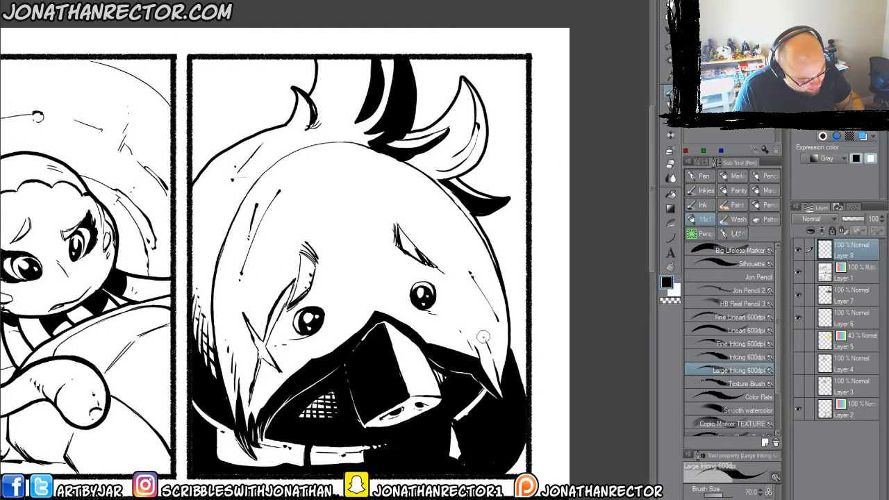
mouse_move(501, 384)
left_mouse_down()
mouse_move(486, 340)
mouse_move(506, 371)
mouse_move(482, 325)
left_mouse_up()
left_click_drag(350, 382, 400, 398)
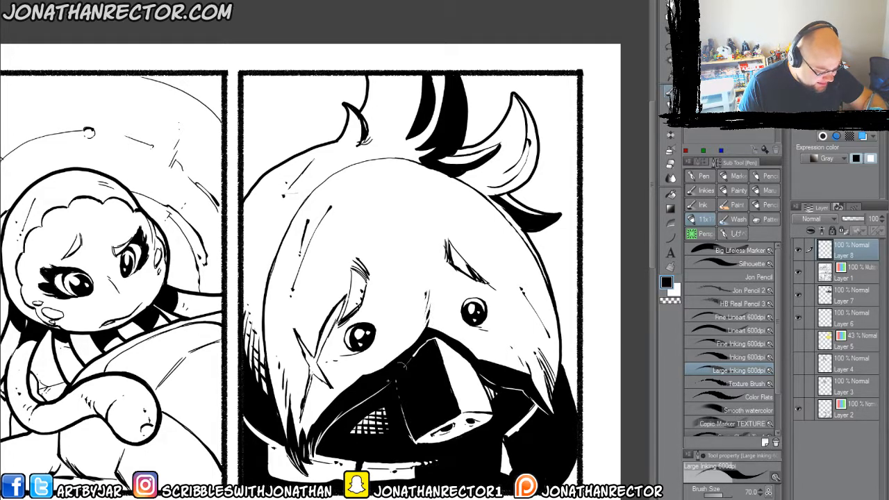
left_click_drag(308, 386, 299, 349)
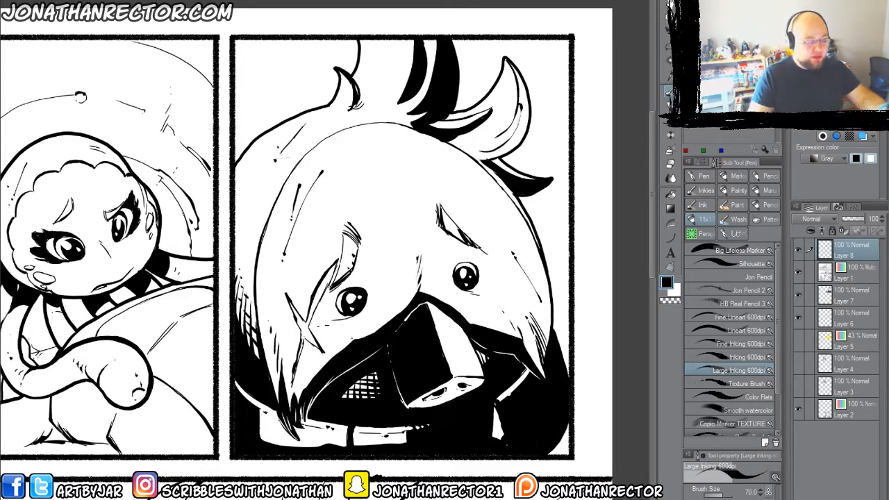
Try hatching lines over the brow above the eye with the Fine Lineart 600dpi brush and undo them.
left_click(702, 317)
left_click_drag(473, 215, 500, 275)
left_click_drag(445, 201, 486, 243)
key("ctrl+z")
key("ctrl+z")
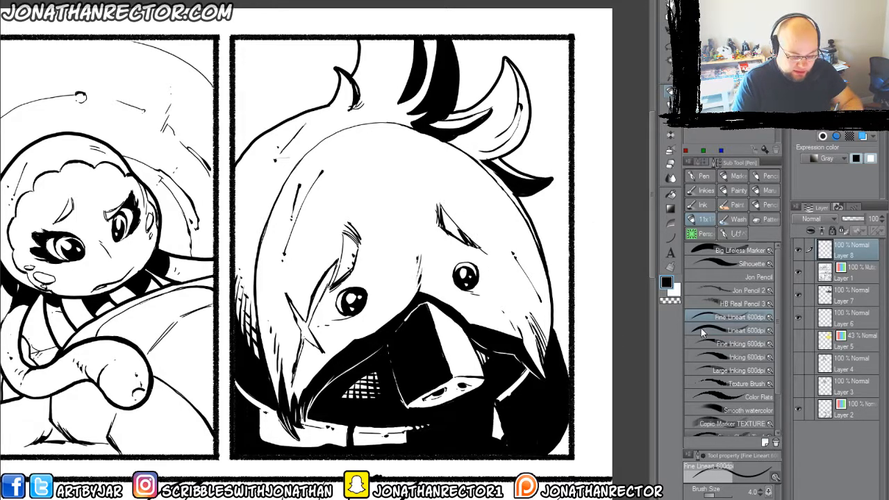
Try long hatching strokes down the bird's forehead with the Lineart 600dpi brush and undo them.
left_click(702, 331)
left_click_drag(454, 162, 515, 232)
mouse_move(447, 165)
left_mouse_down()
mouse_move(509, 259)
mouse_move(502, 269)
left_mouse_up()
left_click_drag(445, 182, 487, 240)
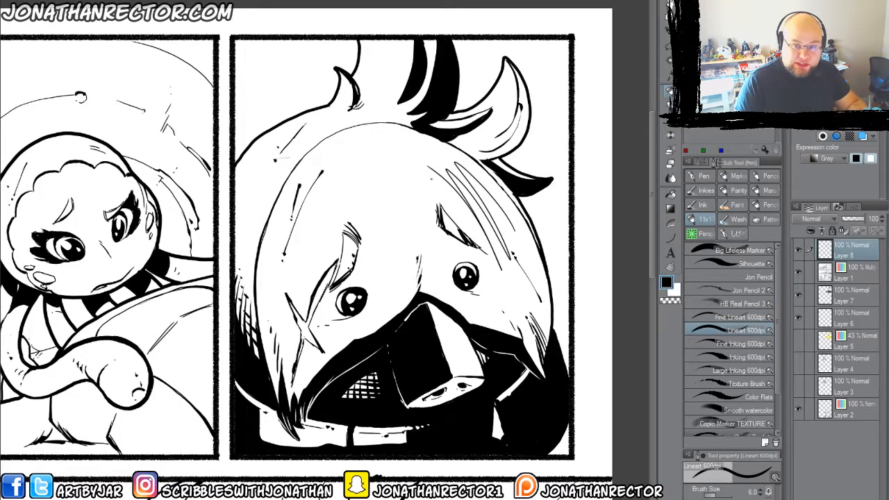
key("ctrl+z")
key("ctrl+z")
key("ctrl+z")
key("ctrl+z")
Return to the Fine Lineart 600dpi brush, try two long strokes down the side of the forehead and undo them.
left_click(701, 316)
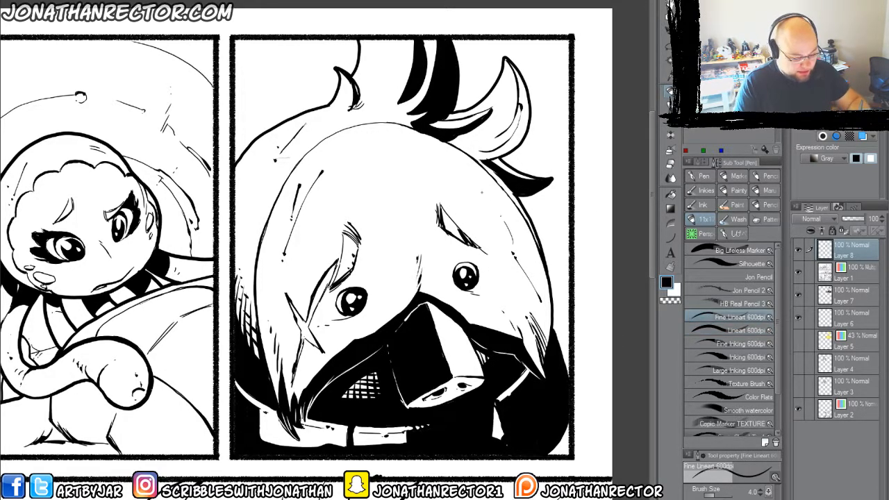
left_click_drag(479, 189, 516, 271)
left_click_drag(469, 191, 507, 277)
key("ctrl+z")
key("ctrl+z")
Switch to the C-Tek brush, try several thin hatching strokes across the forehead and undo them.
left_click_drag(775, 310, 774, 356)
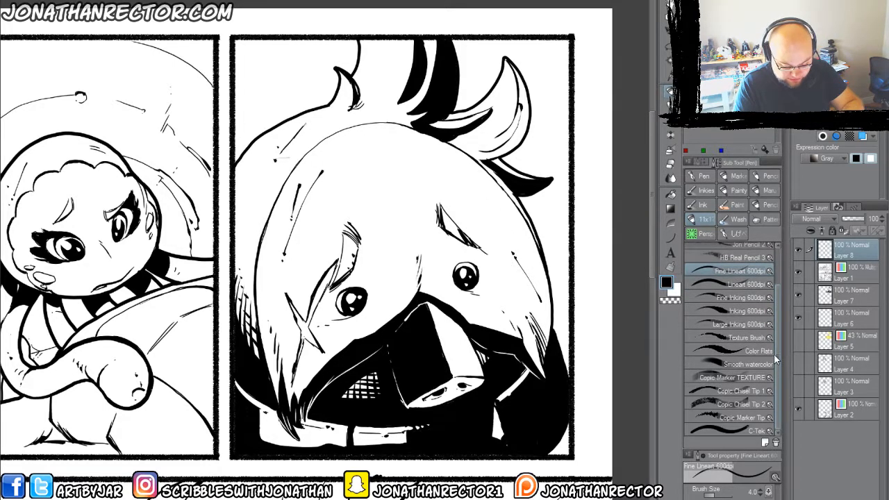
left_click(730, 430)
mouse_move(450, 177)
left_mouse_down()
mouse_move(497, 240)
mouse_move(497, 282)
left_mouse_up()
left_click_drag(464, 210, 492, 273)
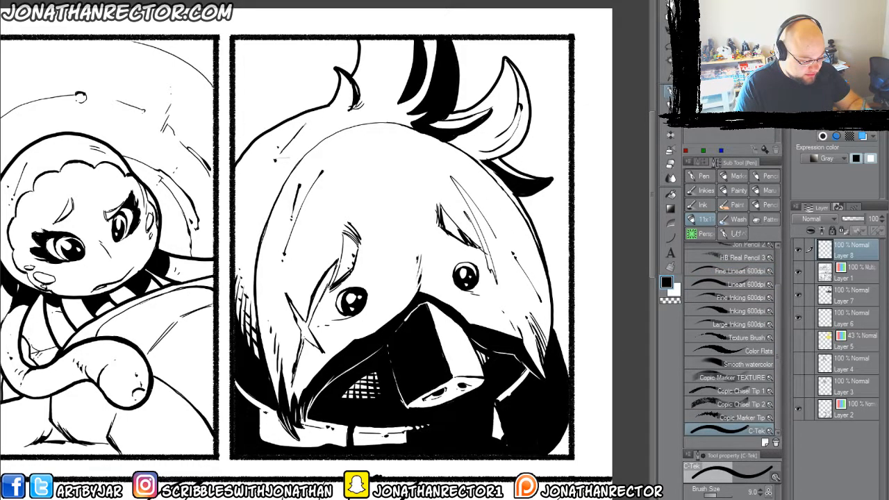
left_click_drag(450, 191, 464, 211)
left_click_drag(427, 176, 457, 211)
key("ctrl+z")
key("ctrl+z")
key("ctrl+z")
key("ctrl+z")
key("ctrl+z")
Try a patch of short parallel hatching and long straight lines on the forehead with the C-Tek brush and undo them.
left_click_drag(416, 191, 399, 224)
left_click_drag(407, 188, 395, 221)
left_click_drag(404, 186, 389, 217)
mouse_move(395, 172)
left_mouse_down()
mouse_move(384, 212)
mouse_move(358, 177)
mouse_move(386, 173)
mouse_move(340, 152)
mouse_move(361, 209)
left_mouse_up()
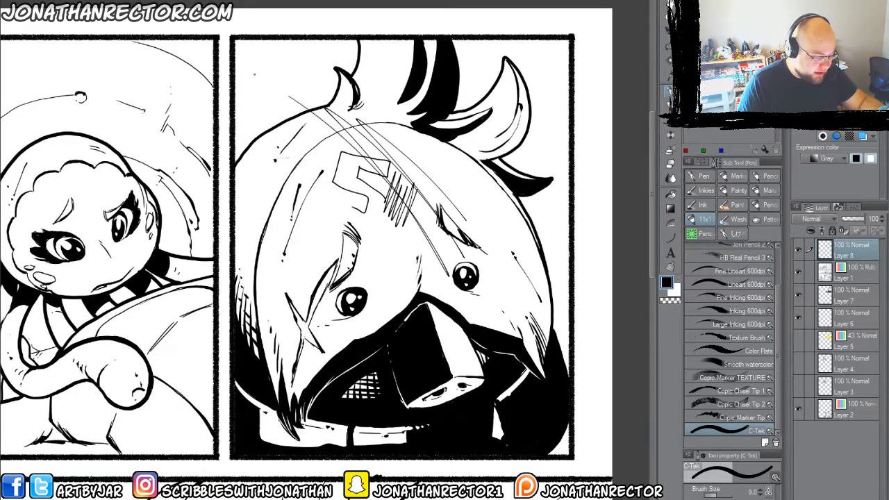
key("ctrl+z")
key("ctrl+z")
key("ctrl+z")
key("ctrl+z")
key("ctrl+z")
key("ctrl+z")
key("ctrl+z")
key("ctrl+z")
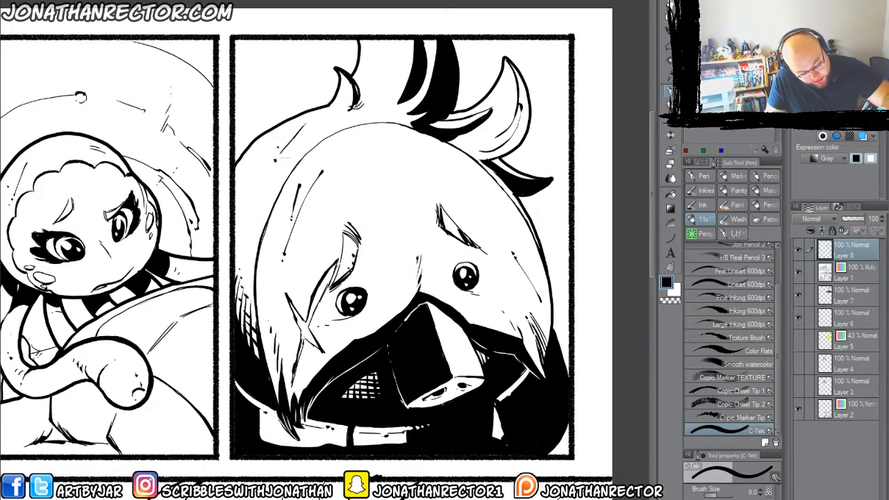
Add a new layer and hatch the front face of the beak around the nostrils with thin parallel lines.
key("ctrl+shift+n")
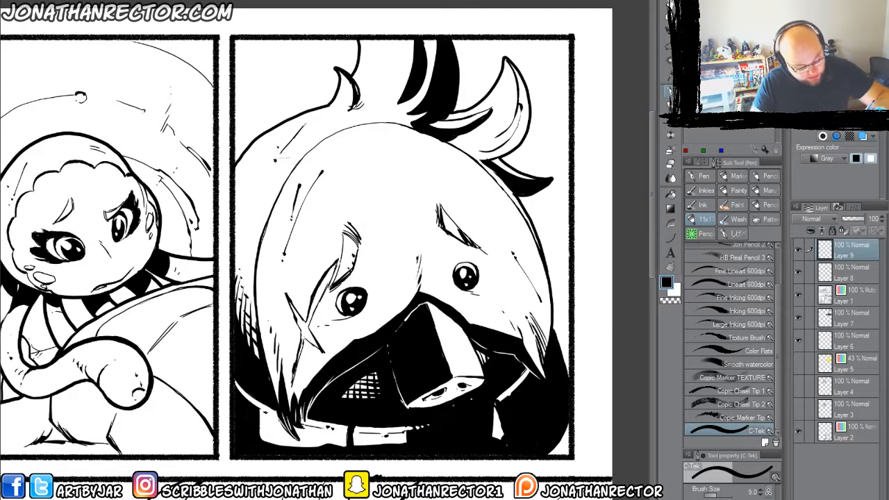
left_click_drag(419, 406, 480, 386)
mouse_move(409, 406)
left_mouse_down()
mouse_move(482, 381)
mouse_move(462, 389)
left_mouse_up()
left_click_drag(443, 392, 476, 379)
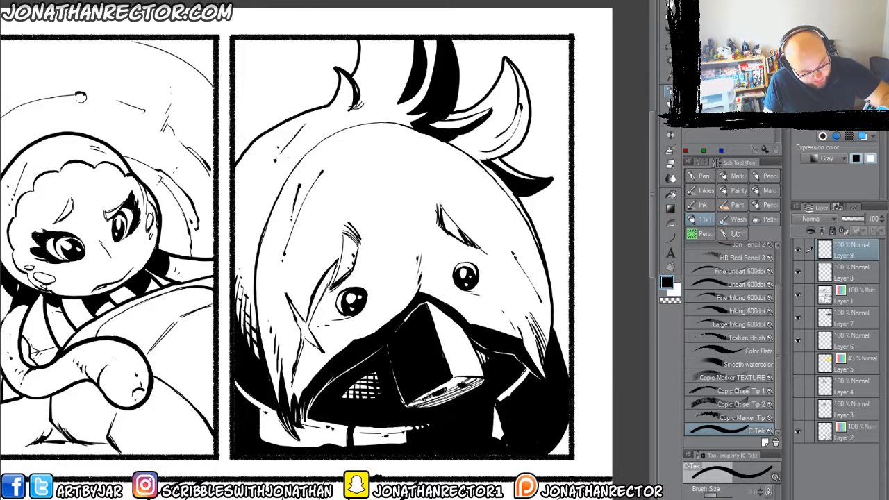
left_click_drag(417, 398, 468, 379)
left_click_drag(427, 393, 464, 377)
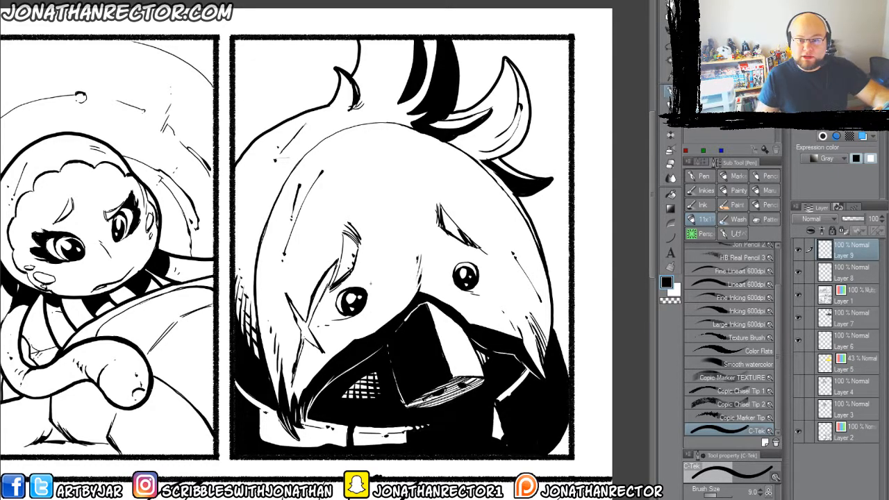
Look over the octopus, bird and close-up panels across the page for another figure to shade.
left_click_drag(417, 277, 437, 259)
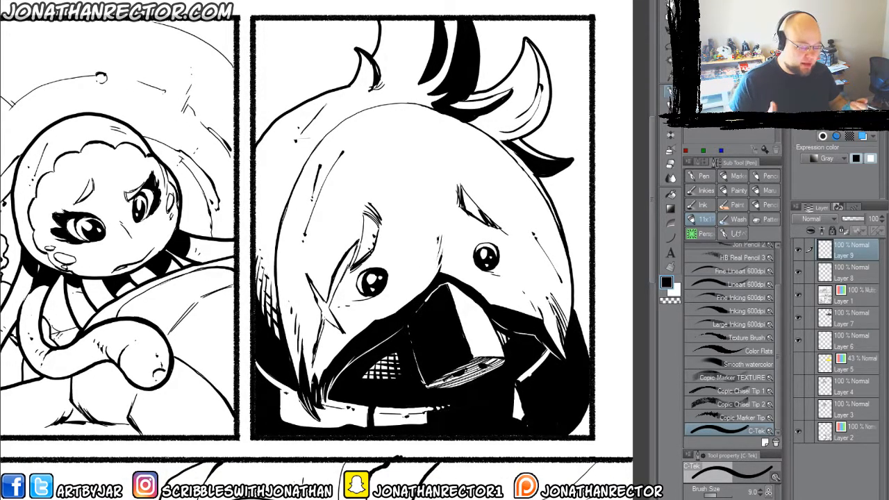
left_click_drag(290, 292, 338, 406)
left_click_drag(248, 464, 394, 322)
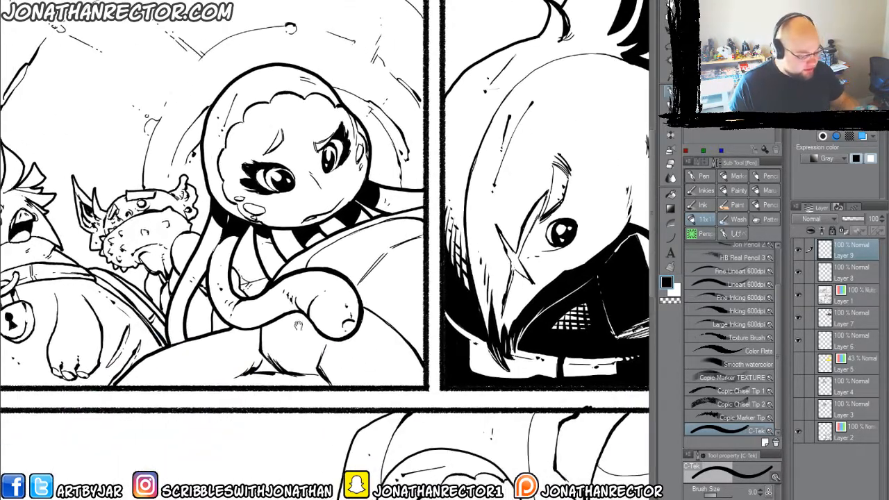
left_click_drag(298, 324, 402, 406)
left_click_drag(589, 464, 316, 437)
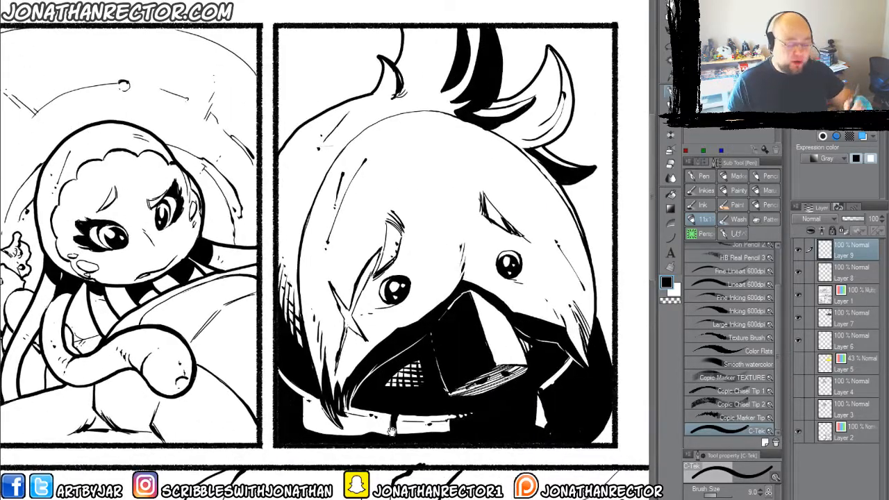
left_click_drag(174, 462, 498, 454)
left_click_drag(211, 402, 269, 400)
scroll(233, 382, "up", 1)
left_click_drag(282, 335, 275, 374)
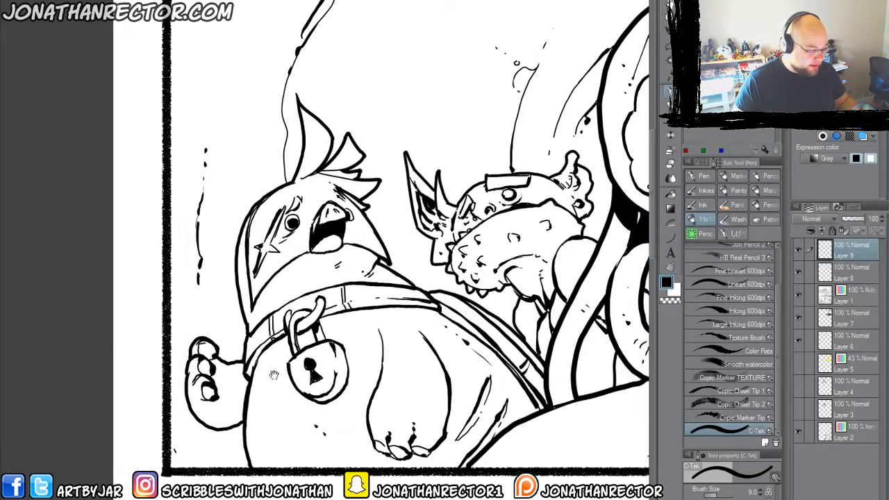
left_click_drag(300, 427, 236, 9)
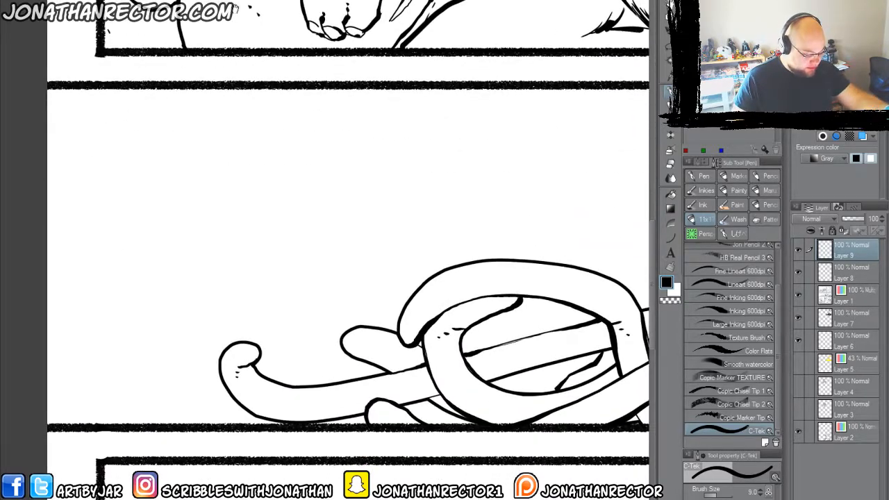
left_click_drag(243, 52, 330, 398)
left_click_drag(296, 448, 202, 7)
left_click_drag(305, 493, 324, 124)
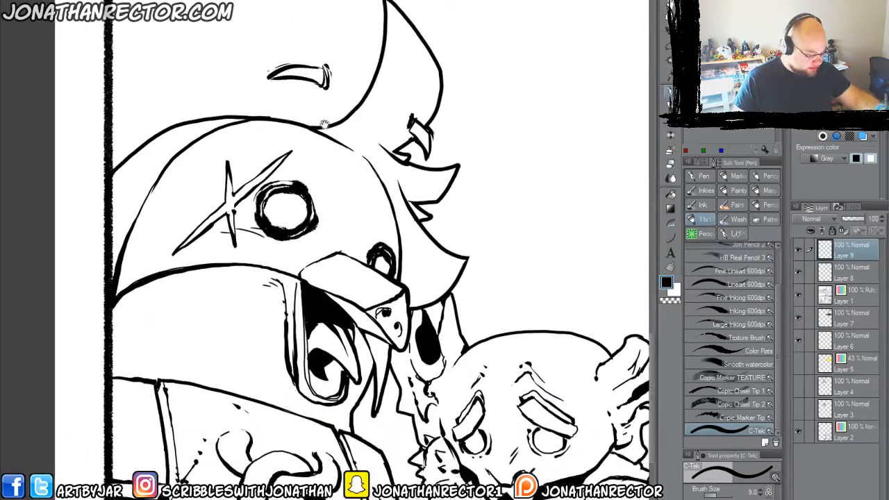
left_click_drag(322, 483, 164, 347)
left_click_drag(336, 409, 120, 414)
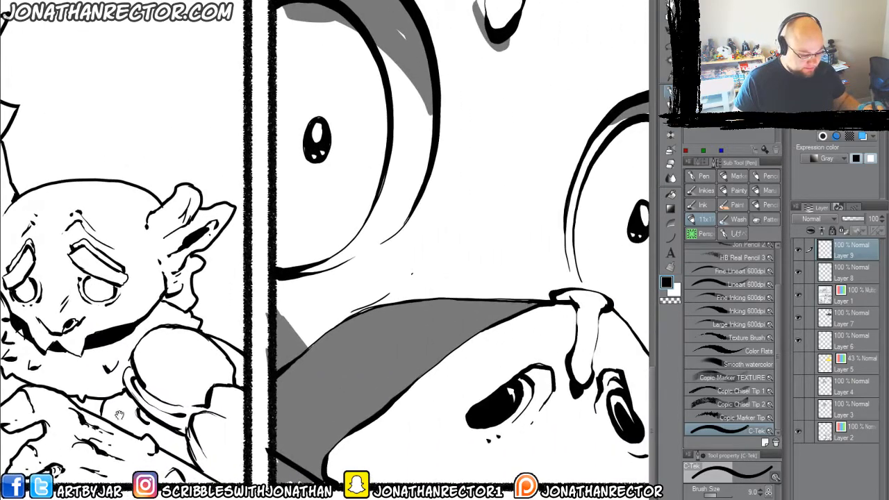
left_click_drag(4, 403, 302, 435)
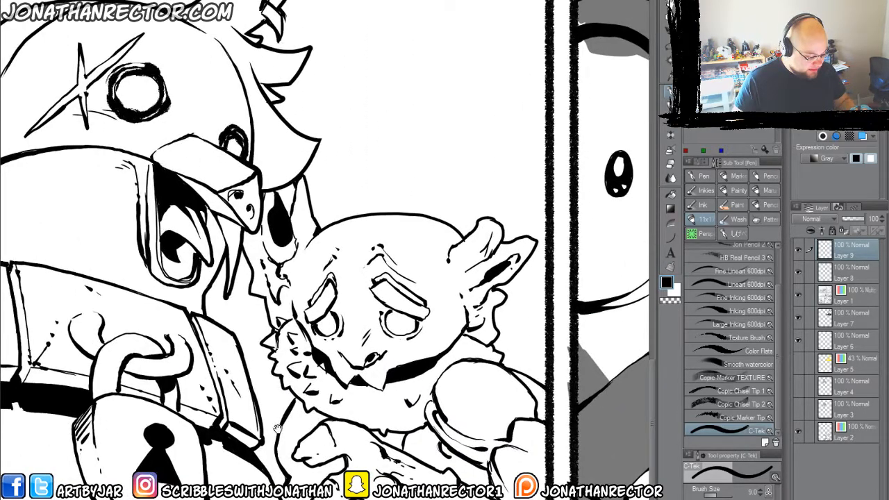
left_click_drag(118, 62, 278, 479)
left_click_drag(275, 126, 331, 462)
left_click_drag(283, 169, 285, 402)
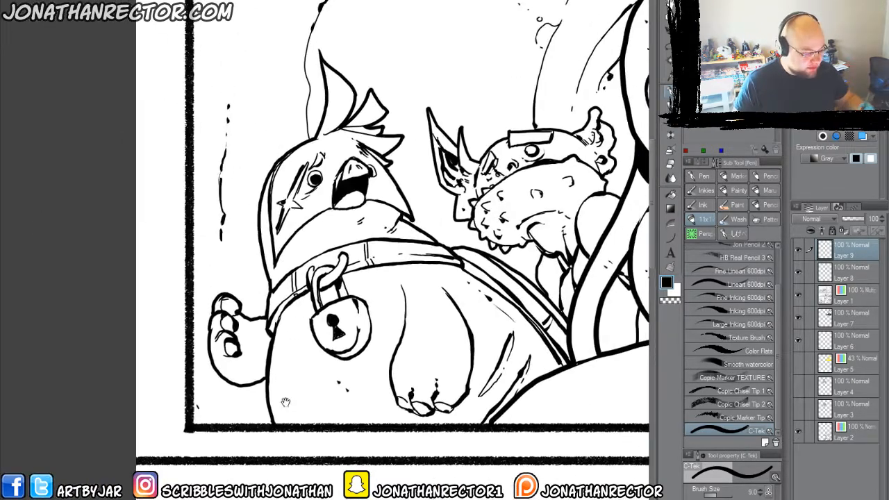
Add a new layer and hatch the shaded side of the bird's padlock with short thin lines.
left_click_drag(279, 367, 262, 406)
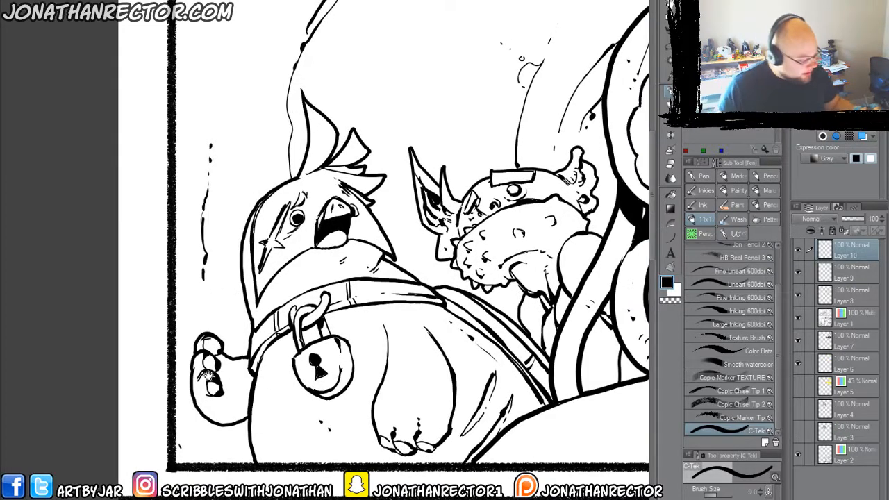
left_click_drag(222, 428, 178, 386)
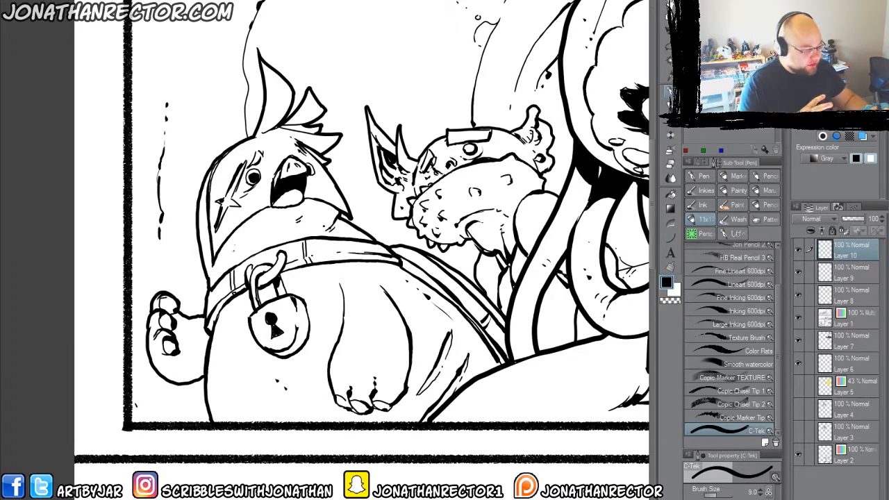
left_click_drag(243, 361, 311, 384)
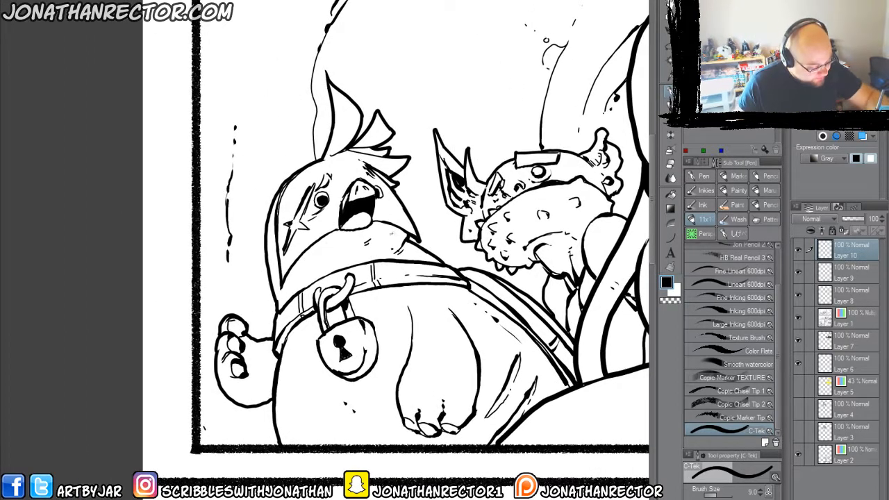
left_click_drag(273, 321, 270, 254)
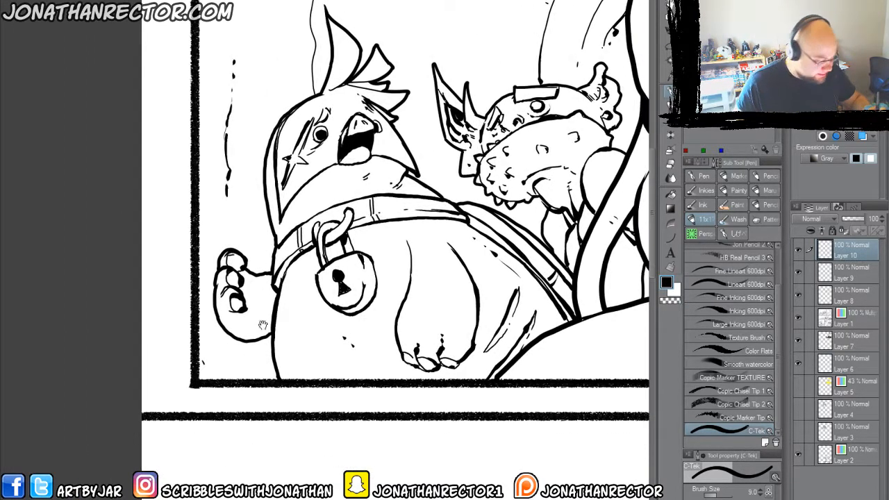
mouse_move(266, 330)
left_mouse_down()
mouse_move(300, 388)
mouse_move(278, 294)
mouse_move(283, 351)
left_mouse_up()
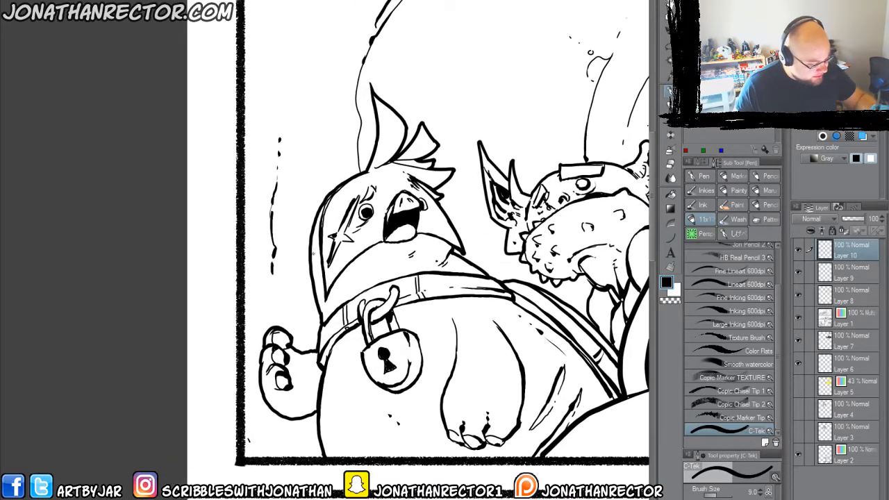
left_click_drag(312, 246, 324, 281)
left_click_drag(314, 276, 326, 300)
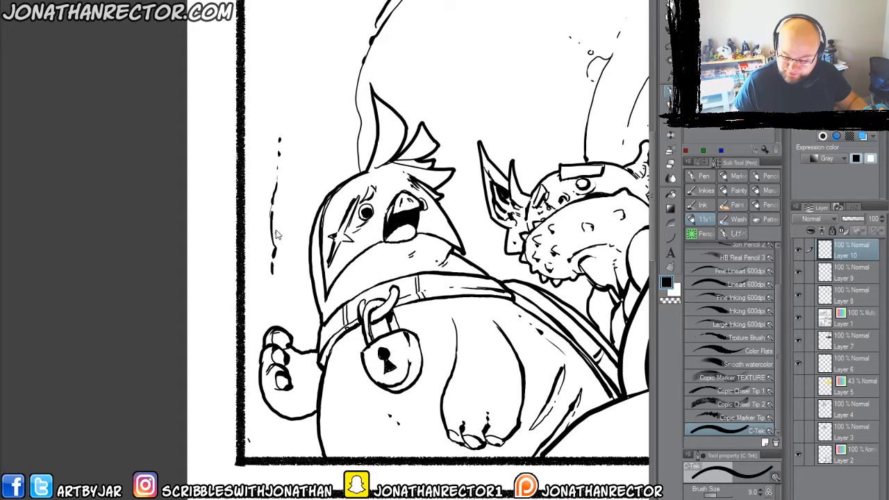
scroll(277, 235, "down", 1)
left_click_drag(296, 331, 356, 345)
left_click_drag(364, 258, 381, 290)
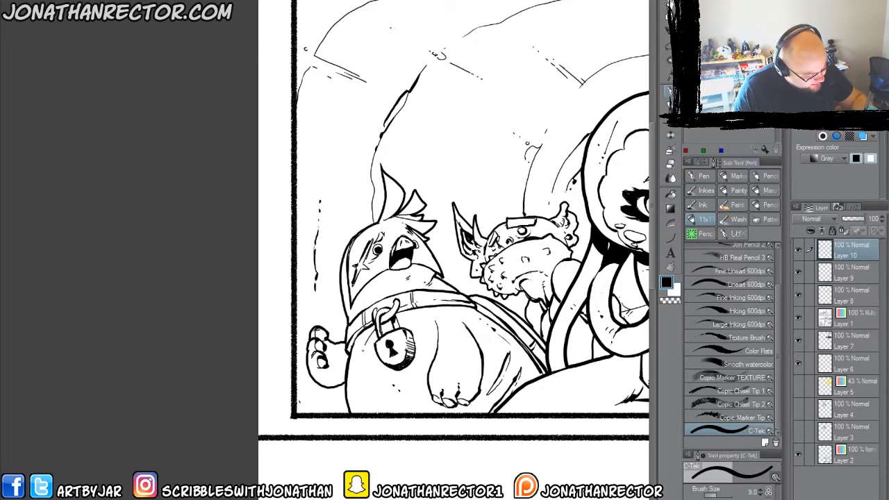
Draw a curved guide down the bird's belly, fill the shadow side with diagonal hatching and erase the guide.
left_click_drag(365, 348, 371, 381)
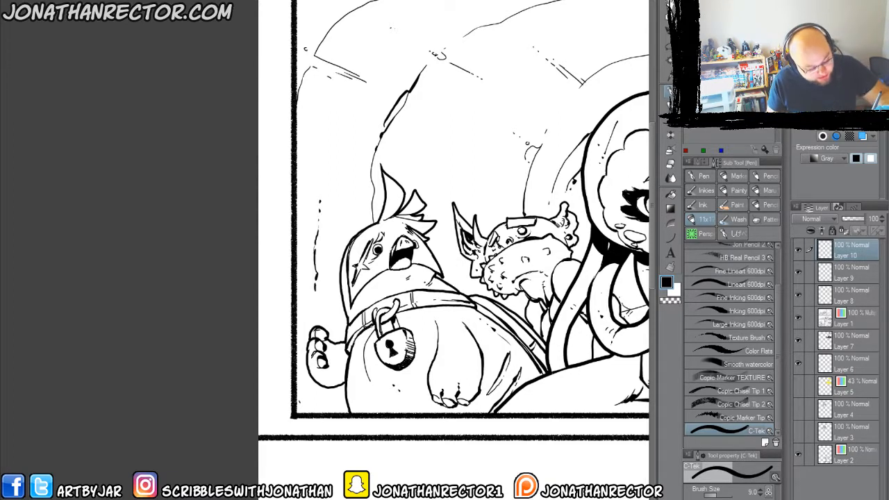
left_click_drag(353, 346, 372, 329)
mouse_move(351, 351)
left_mouse_down()
mouse_move(373, 332)
mouse_move(368, 340)
left_mouse_up()
left_click_drag(351, 358, 365, 350)
mouse_move(348, 371)
left_mouse_down()
mouse_move(363, 355)
mouse_move(362, 363)
left_mouse_up()
left_click_drag(347, 385, 365, 375)
mouse_move(349, 397)
left_mouse_down()
mouse_move(371, 382)
mouse_move(373, 393)
left_mouse_up()
left_click_drag(353, 414, 378, 402)
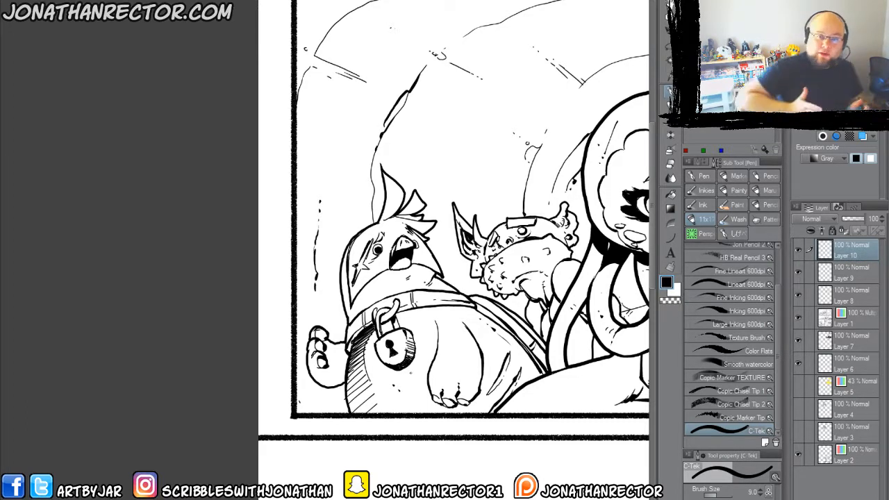
key("e")
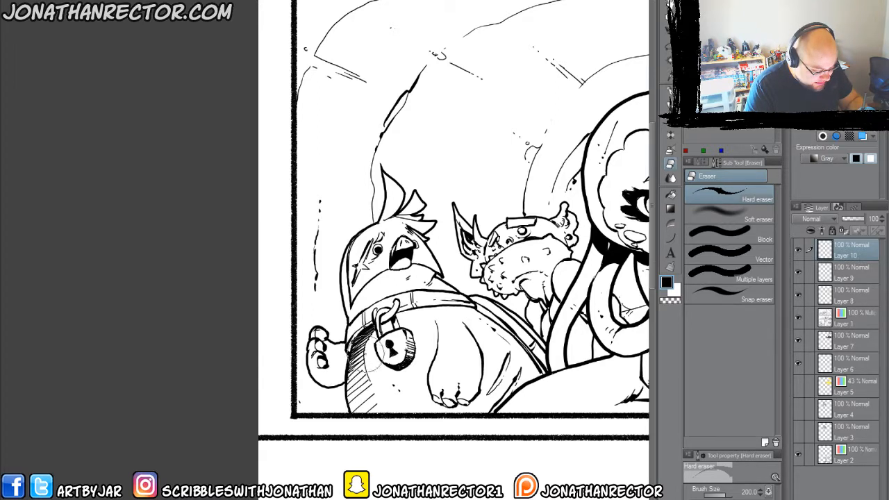
key("p")
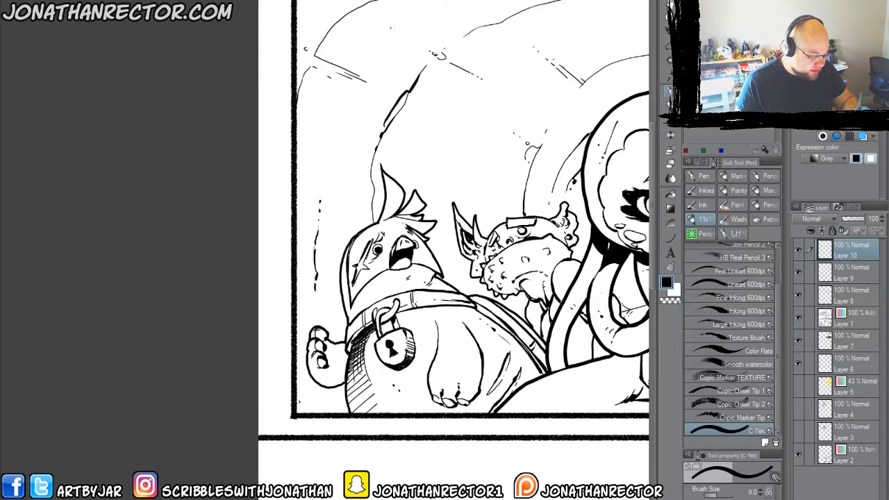
Try cross-hatching over the diagonal lines on the bird's belly and undo it.
left_click_drag(359, 345, 351, 393)
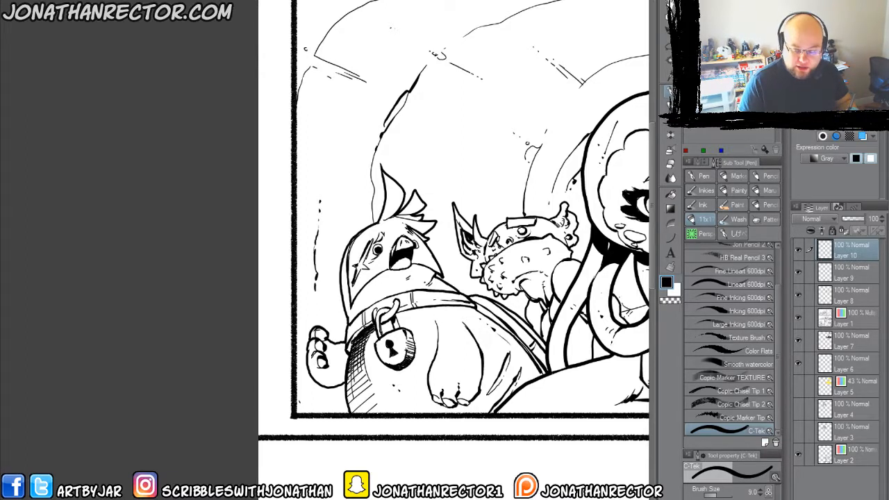
key("ctrl+z")
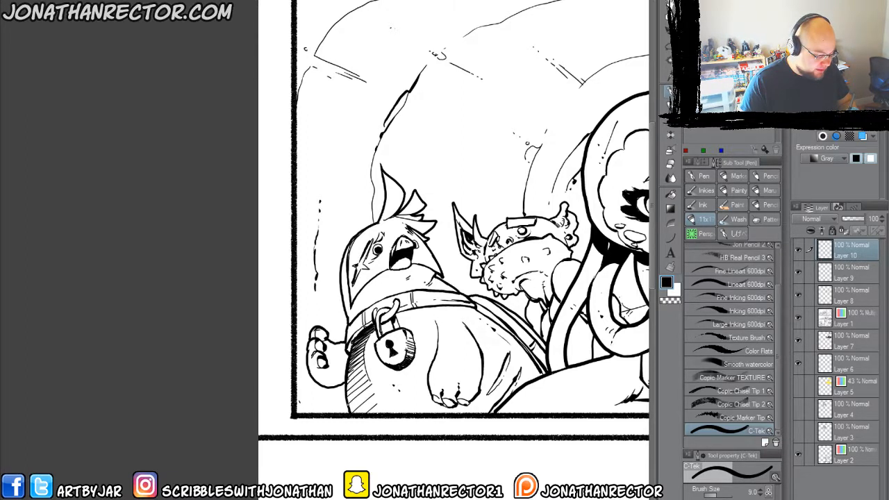
left_click_drag(351, 356, 354, 397)
Hatch the back edge of the bird's head and the neck above the collar with dense parallel lines.
left_click_drag(356, 337, 409, 297)
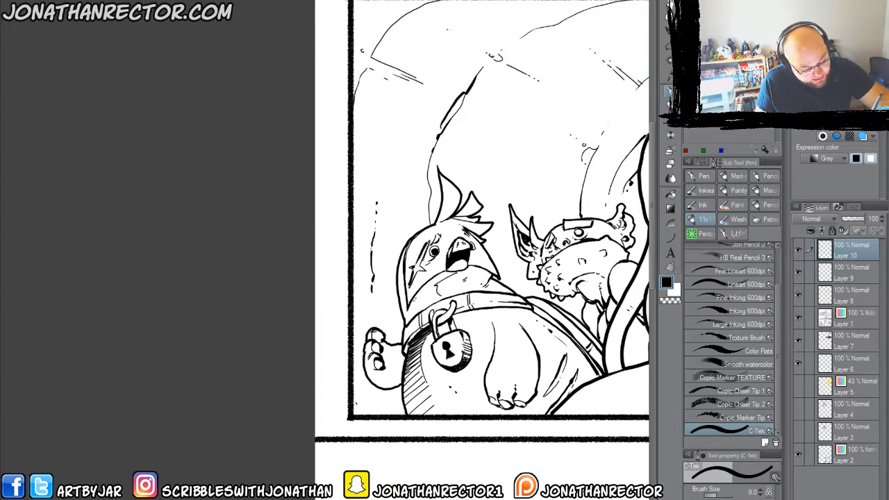
mouse_move(450, 273)
left_mouse_down()
mouse_move(426, 286)
mouse_move(410, 314)
left_mouse_up()
mouse_move(449, 291)
left_mouse_down()
mouse_move(421, 310)
mouse_move(411, 304)
left_mouse_up()
left_click_drag(430, 280, 409, 307)
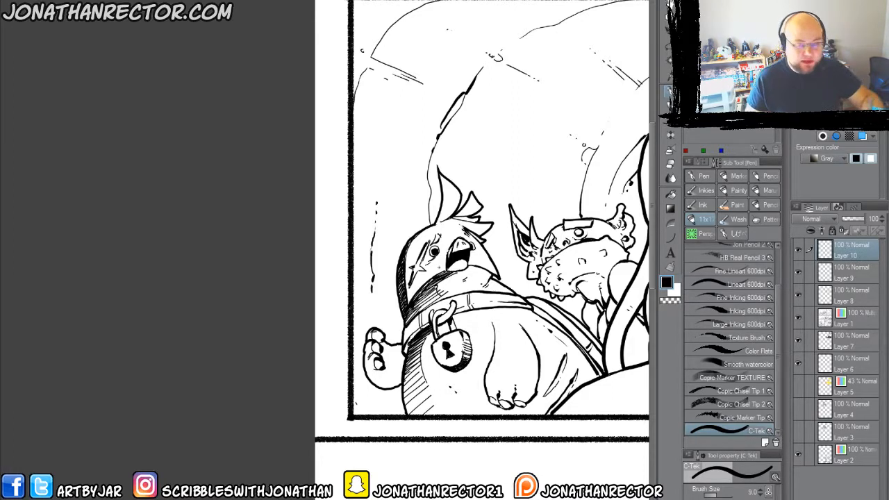
Hatch the bird's hanging arm from the hand upward, then erase the overspill and open highlights with the Hard eraser.
left_click_drag(427, 375, 435, 281)
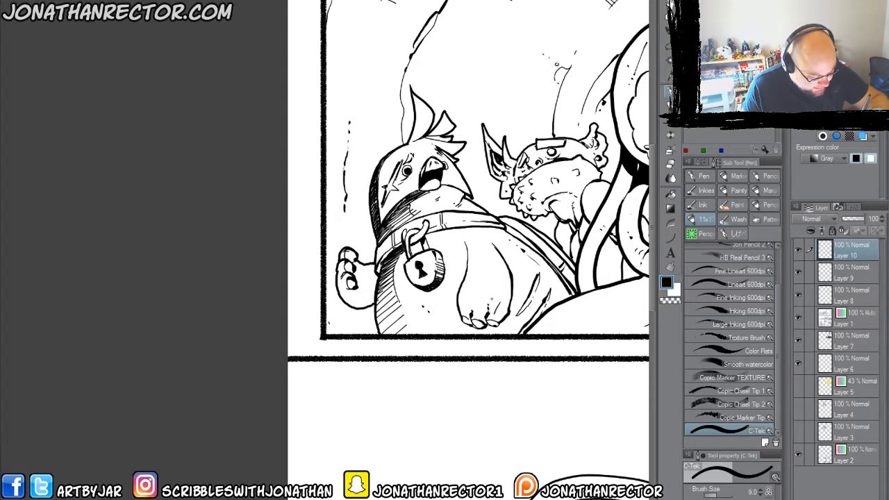
key("e")
key("p")
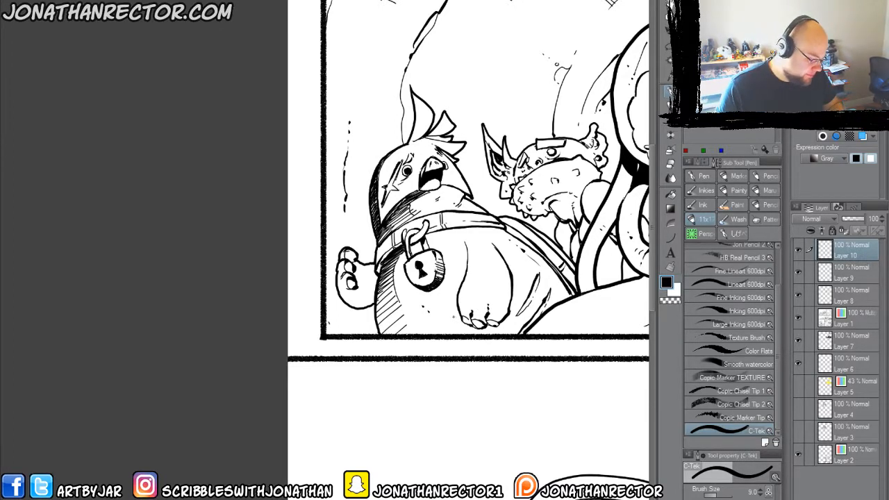
mouse_move(448, 314)
left_mouse_down()
mouse_move(484, 326)
mouse_move(496, 321)
left_mouse_up()
mouse_move(448, 296)
left_mouse_down()
mouse_move(498, 314)
mouse_move(496, 250)
left_mouse_up()
left_click_drag(463, 252, 486, 242)
key("e")
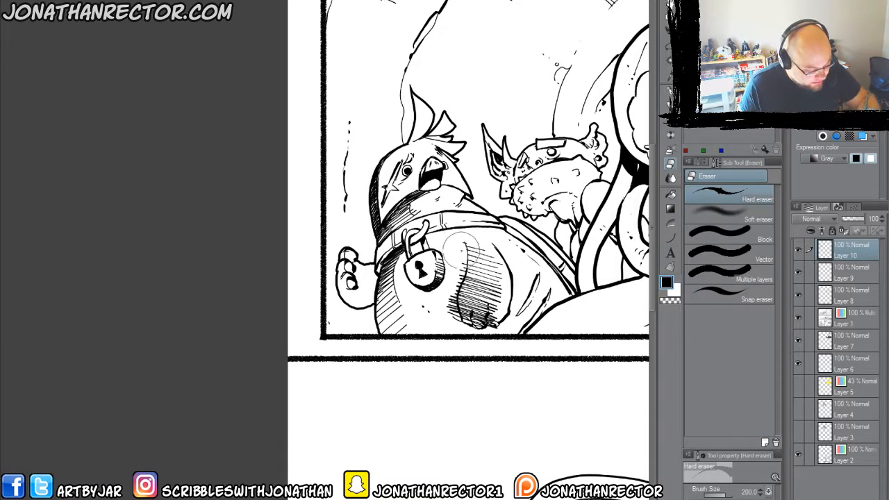
mouse_move(458, 267)
left_mouse_down()
mouse_move(448, 312)
mouse_move(462, 326)
left_mouse_up()
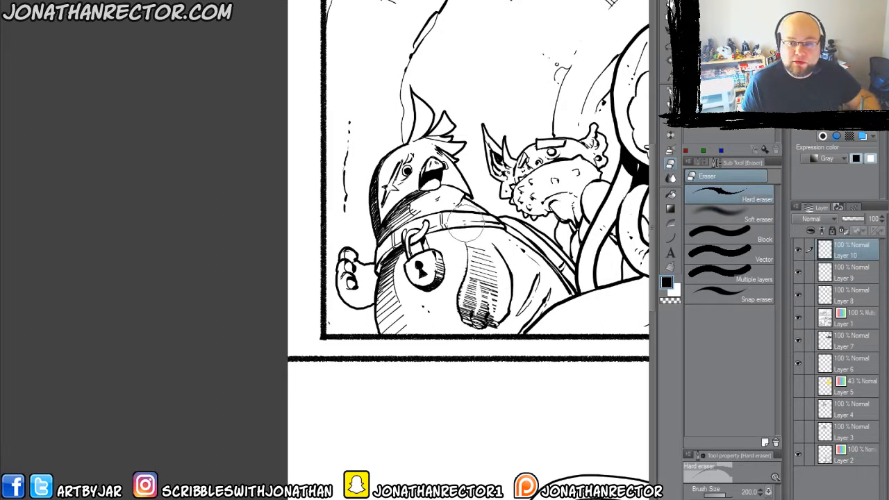
Hide Layers 9, 8, 7, 6 and the grey shading on Layer 2, then add a new layer for the bottom panels.
left_click_drag(448, 384, 314, 410)
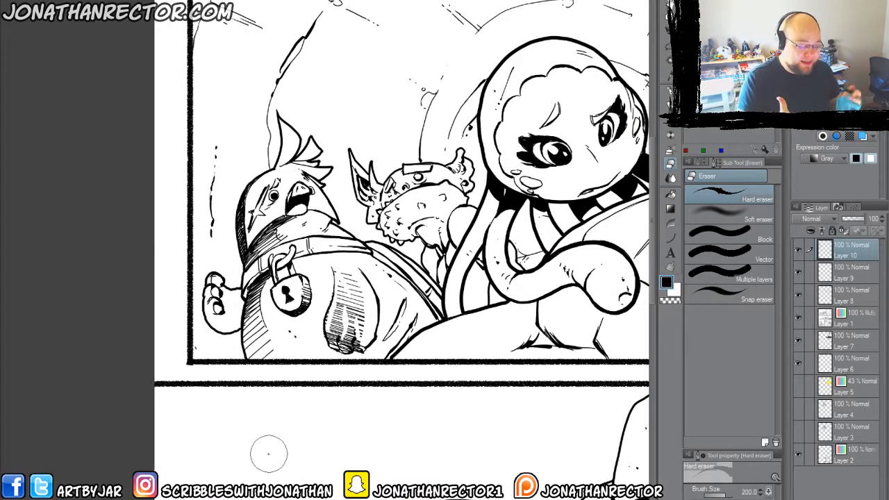
key("p")
left_click_drag(401, 385, 243, 341)
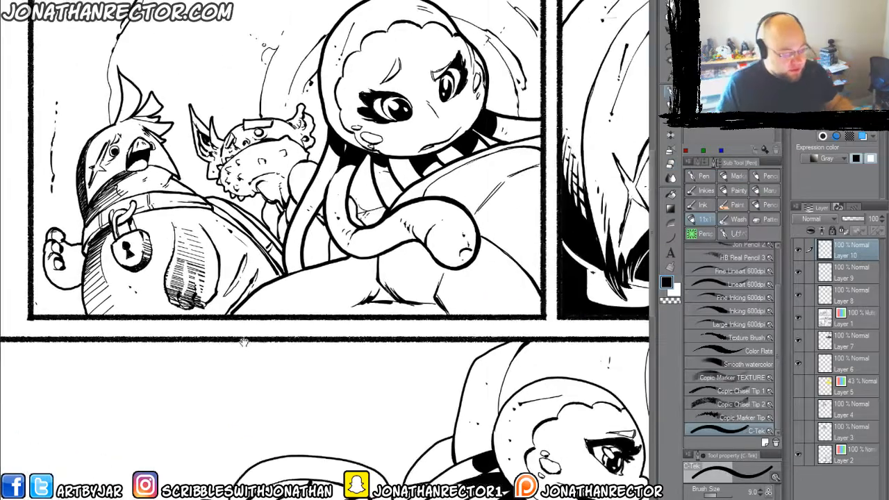
left_click_drag(602, 285, 358, 297)
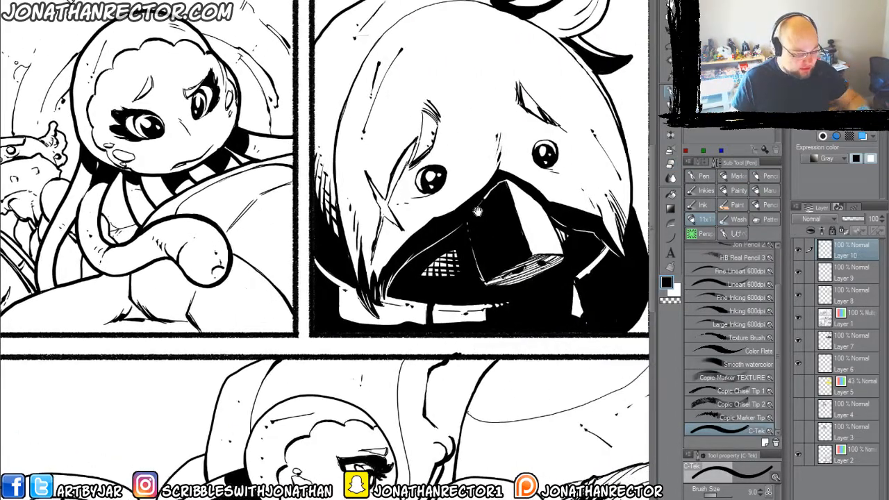
left_click_drag(271, 451, 326, 207)
left_click_drag(412, 364, 394, 356)
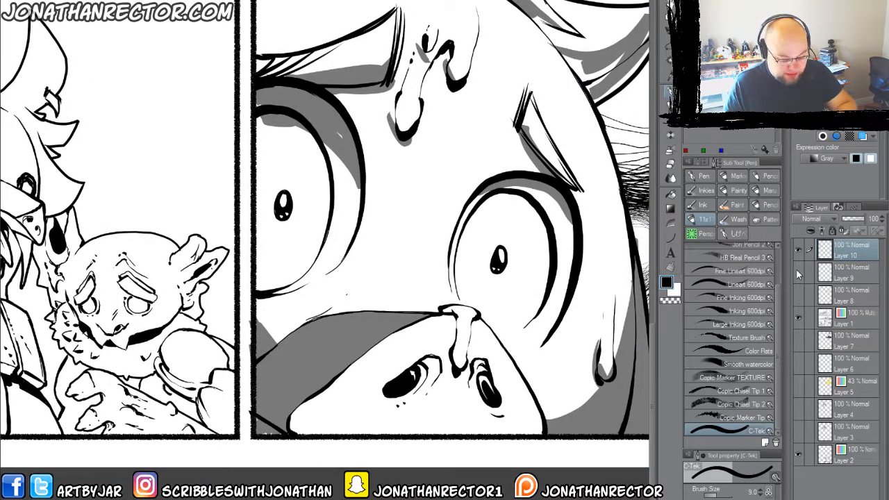
left_click(798, 316, "alt")
left_click(797, 316, "alt")
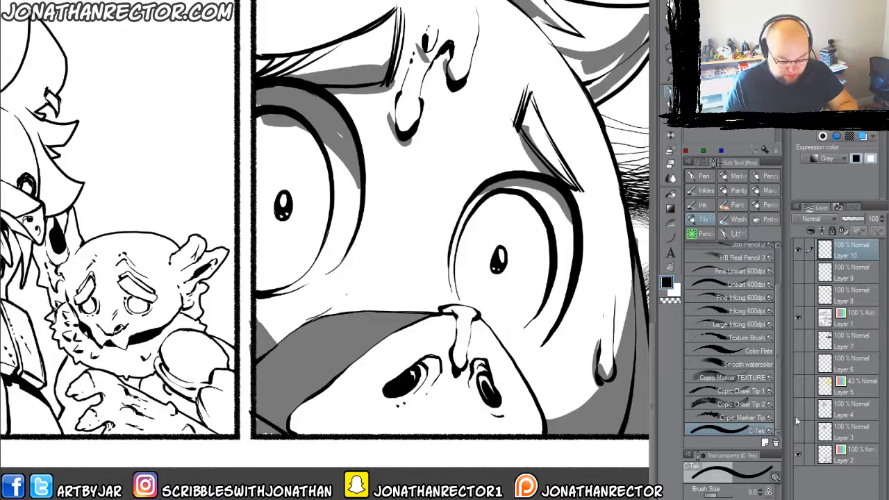
left_click(797, 454)
key("ctrl+shift+n")
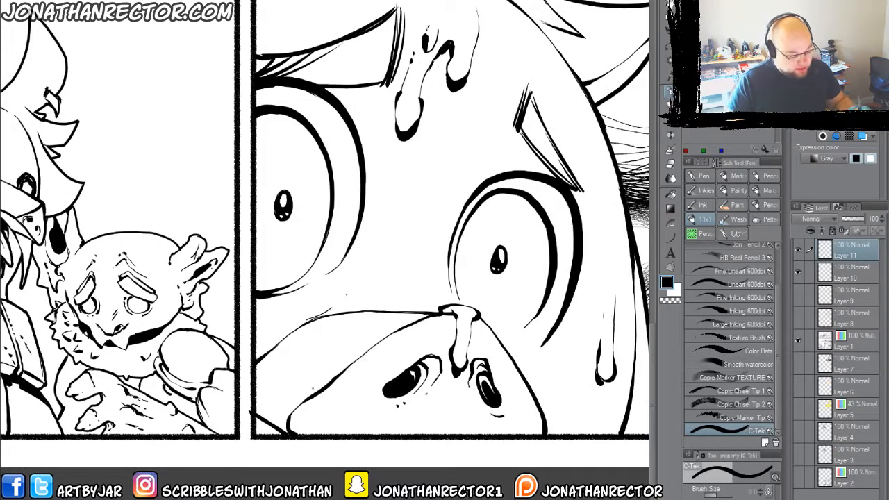
left_click_drag(365, 375, 334, 412)
left_click_drag(288, 355, 279, 293)
left_click_drag(233, 407, 357, 423)
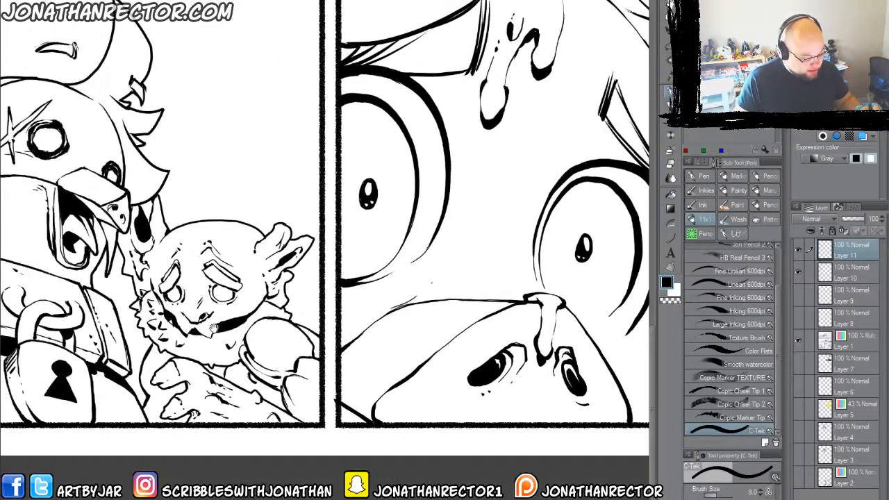
Hatch the small horned creature's forearm in the lower corner of the first bottom panel with diagonal lines.
left_click_drag(246, 383, 430, 431)
left_click_drag(315, 398, 250, 354)
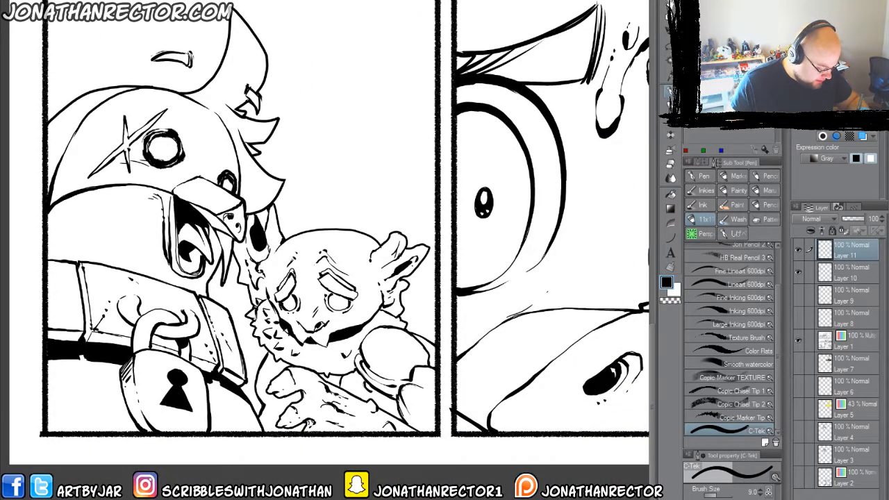
mouse_move(400, 393)
left_mouse_down()
mouse_move(412, 421)
mouse_move(437, 423)
left_mouse_up()
left_click_drag(428, 434, 436, 414)
left_click_drag(425, 432, 432, 415)
left_click_drag(419, 432, 422, 423)
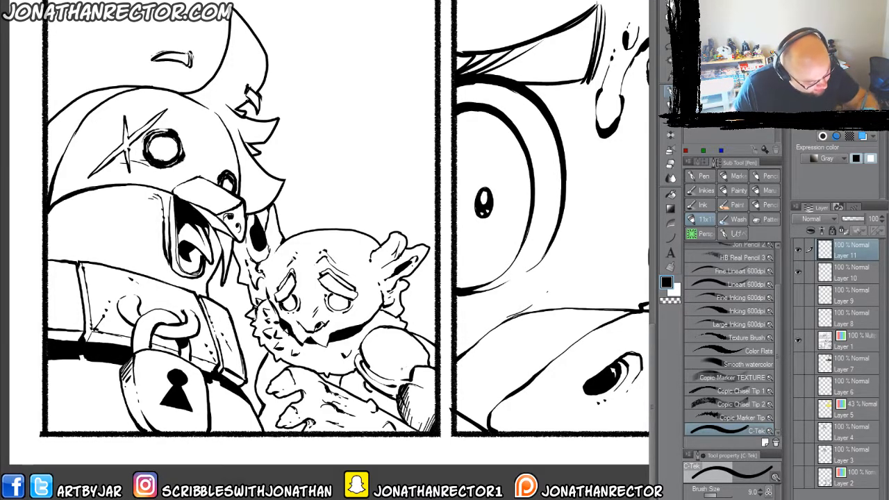
Hatch the shadow side of the small creature's round shoulder armour and its rim with short curved lines.
left_click_drag(405, 381, 414, 366)
left_click_drag(403, 382, 409, 366)
left_click_drag(400, 381, 406, 366)
left_click_drag(394, 383, 403, 367)
mouse_move(388, 382)
left_mouse_down()
mouse_move(400, 368)
mouse_move(372, 364)
mouse_move(371, 343)
mouse_move(384, 332)
mouse_move(371, 334)
left_mouse_up()
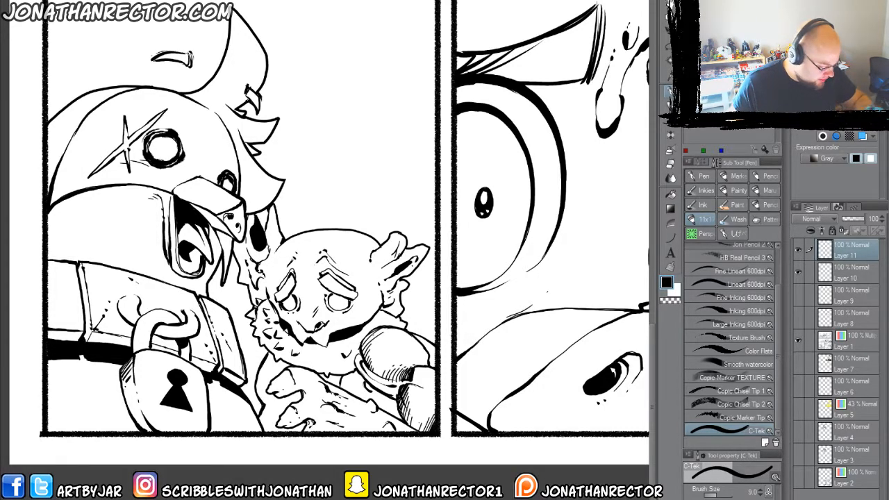
mouse_move(358, 372)
left_mouse_down()
mouse_move(363, 356)
mouse_move(378, 378)
mouse_move(370, 355)
left_mouse_up()
left_click_drag(363, 364, 372, 342)
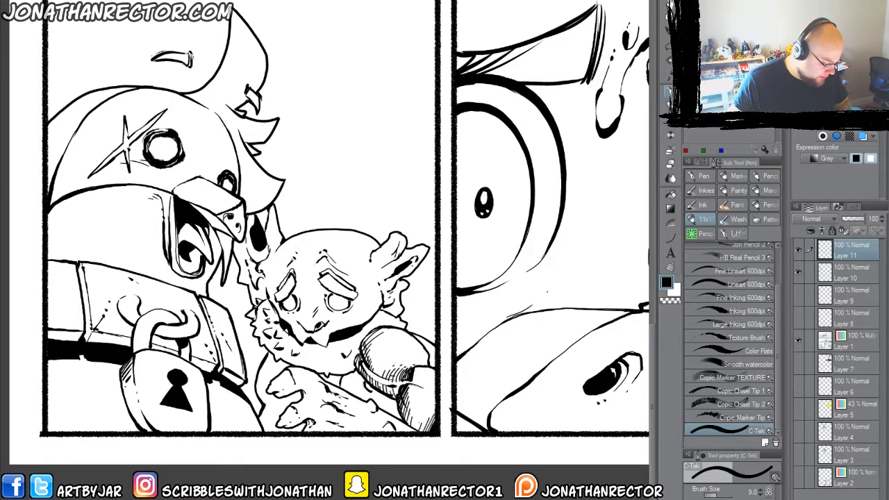
Hatch the small creature's fingertips with contour lines and add short shading strokes around the bumps on its hand.
scroll(275, 375, "down", 1)
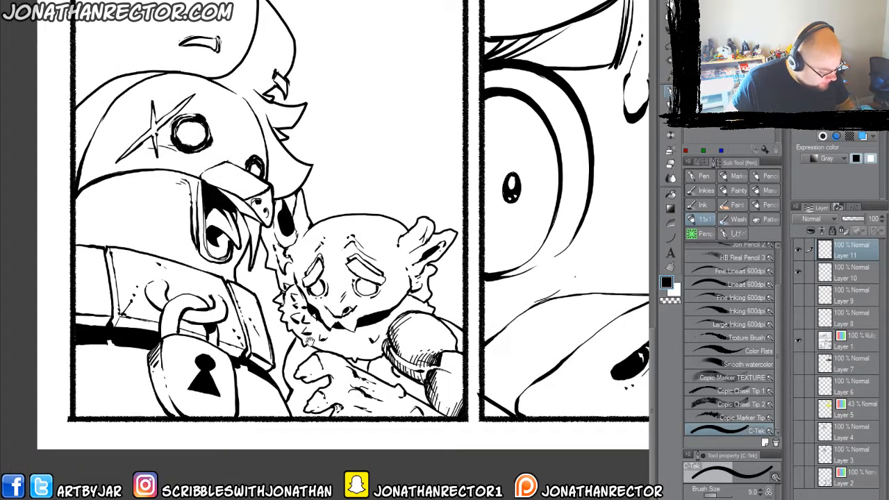
scroll(311, 341, "down", 2)
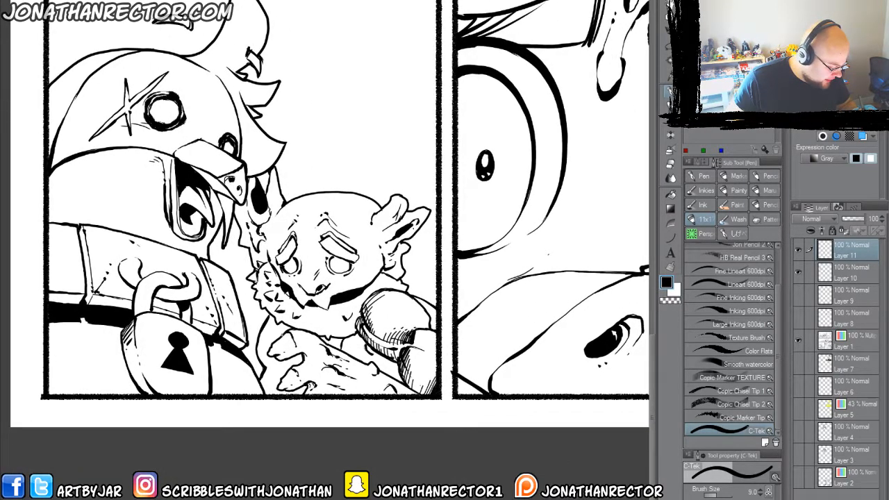
mouse_move(284, 334)
left_mouse_down()
mouse_move(297, 356)
mouse_move(271, 358)
mouse_move(287, 391)
left_mouse_up()
key("e")
key("p")
mouse_move(285, 379)
left_mouse_down()
mouse_move(291, 389)
mouse_move(306, 382)
left_mouse_up()
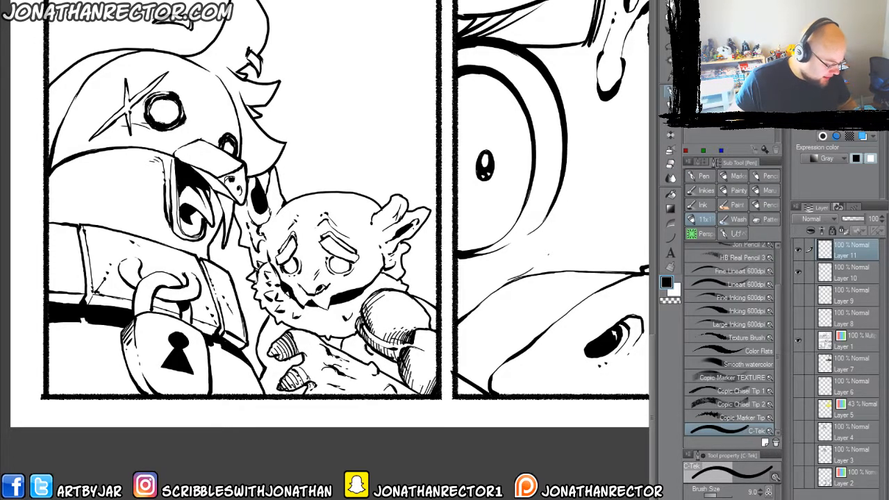
left_click_drag(348, 361, 356, 368)
left_click_drag(354, 363, 365, 377)
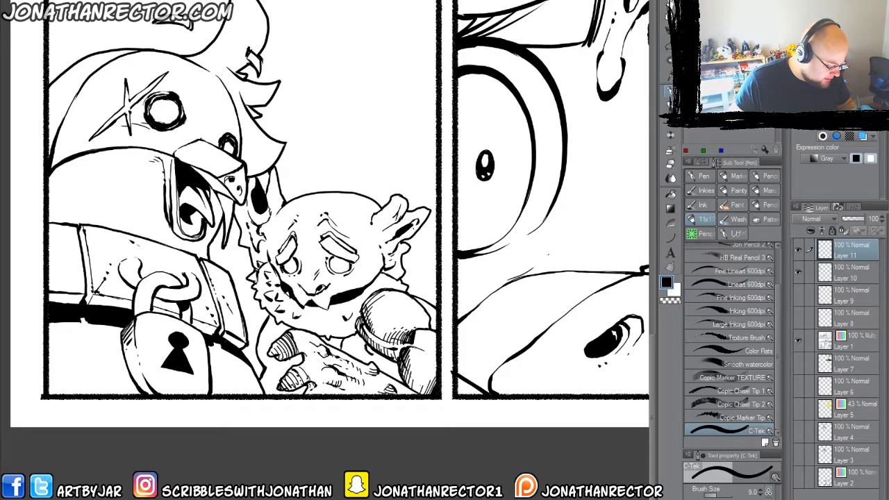
left_click_drag(293, 338, 300, 343)
Hatch the small creature's body beneath the shoulder armour with dense diagonal lines.
mouse_move(339, 363)
left_mouse_down()
mouse_move(350, 372)
mouse_move(266, 336)
left_mouse_up()
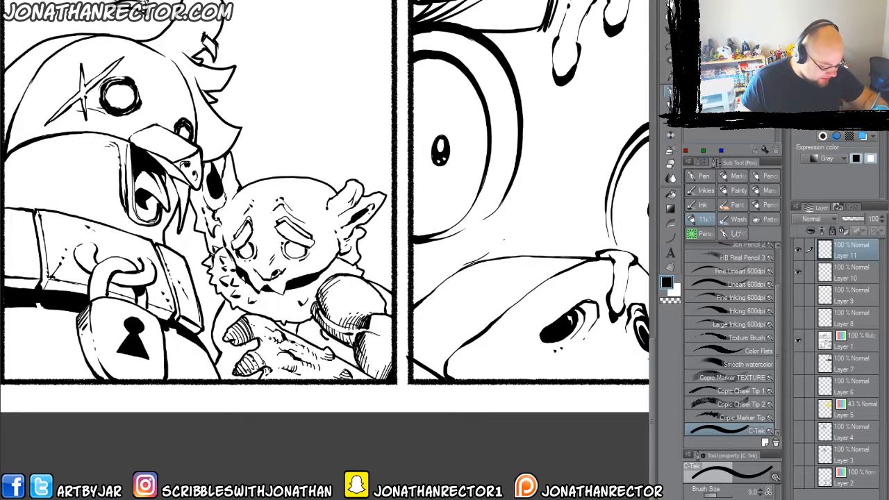
mouse_move(355, 351)
left_mouse_down()
mouse_move(350, 364)
mouse_move(338, 355)
left_mouse_up()
left_click_drag(341, 341, 333, 354)
left_click_drag(335, 340, 328, 350)
left_click_drag(332, 336, 320, 351)
left_click_drag(325, 334, 318, 346)
left_click_drag(320, 332, 309, 344)
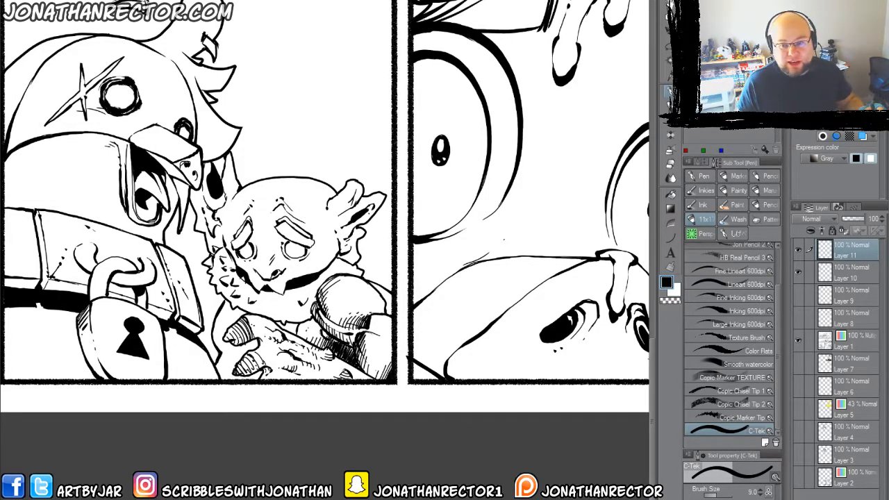
Fill the gap behind and between the small creature's fingers with solid black.
left_click_drag(215, 311, 231, 330)
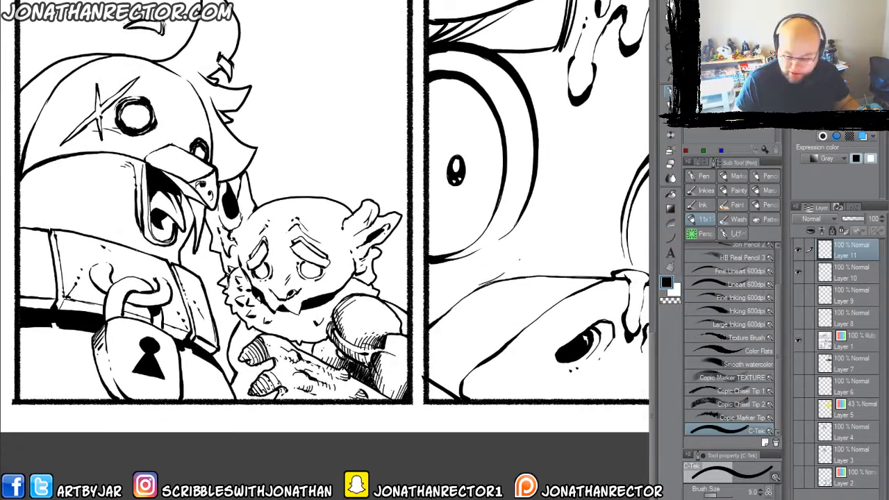
key("g")
left_click(250, 362)
key("p")
left_click_drag(244, 364, 242, 411)
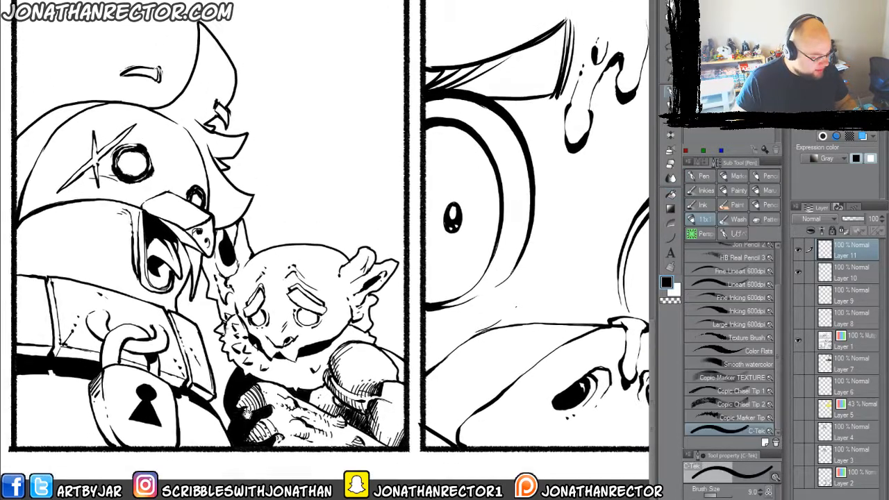
Hatch the small creature's spiky beard along the jaw with long curved lines, then erase overspill near the chin.
left_click_drag(222, 331, 252, 374)
left_click_drag(226, 328, 248, 368)
mouse_move(230, 321)
left_mouse_down()
mouse_move(255, 373)
mouse_move(268, 360)
mouse_move(287, 375)
left_mouse_up()
mouse_move(252, 365)
left_mouse_down()
mouse_move(291, 381)
mouse_move(280, 381)
mouse_move(304, 367)
left_mouse_up()
mouse_move(277, 372)
left_mouse_down()
mouse_move(310, 373)
mouse_move(303, 380)
left_mouse_up()
left_click_drag(281, 384, 302, 385)
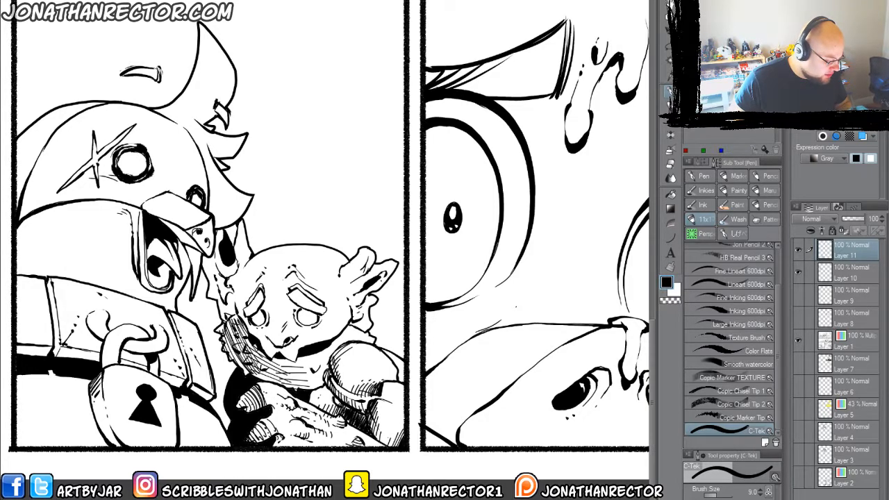
key("e")
mouse_move(248, 348)
left_mouse_down()
mouse_move(237, 330)
mouse_move(253, 365)
mouse_move(229, 344)
mouse_move(275, 357)
left_mouse_up()
key("p")
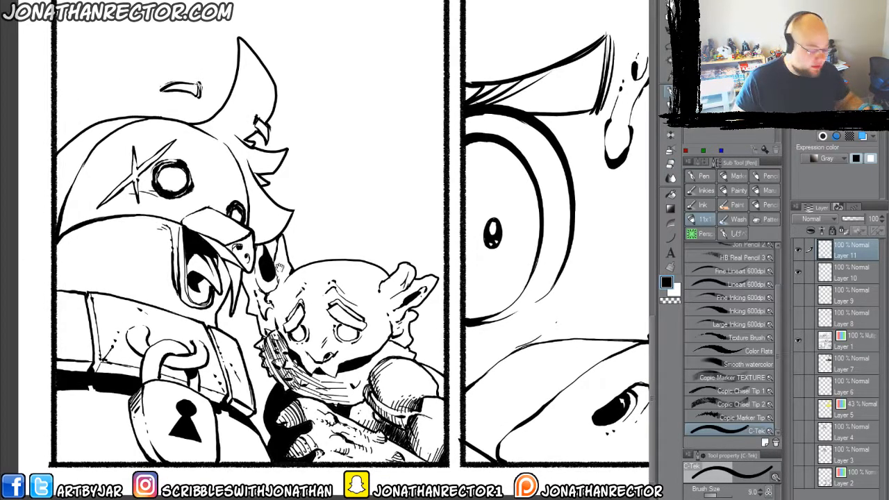
Hatch the underside of the small creature's jaw and cheek, its neck and the shoulder behind its head.
left_click_drag(280, 264, 282, 259)
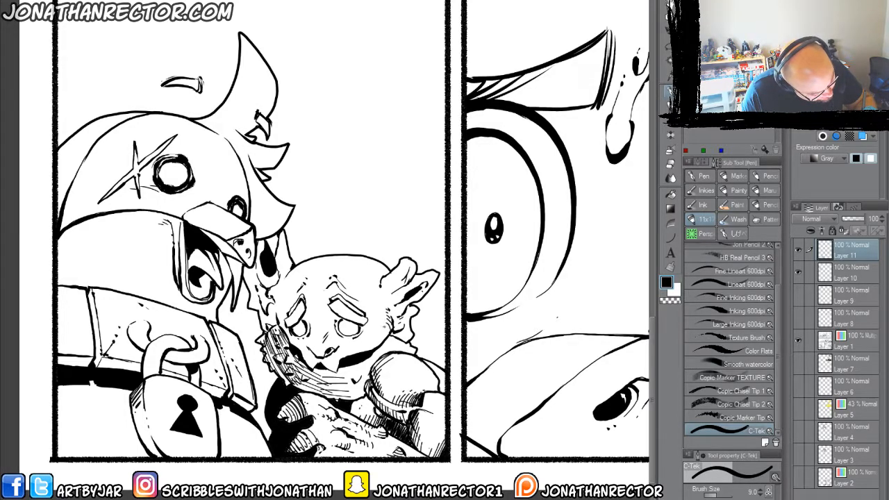
mouse_move(378, 336)
left_mouse_down()
mouse_move(374, 348)
mouse_move(343, 355)
left_mouse_up()
mouse_move(349, 341)
left_mouse_down()
mouse_move(343, 357)
mouse_move(369, 352)
left_mouse_up()
mouse_move(387, 328)
left_mouse_down()
mouse_move(370, 351)
mouse_move(414, 351)
mouse_move(404, 352)
left_mouse_up()
left_click_drag(381, 343, 390, 351)
left_click_drag(377, 348, 388, 352)
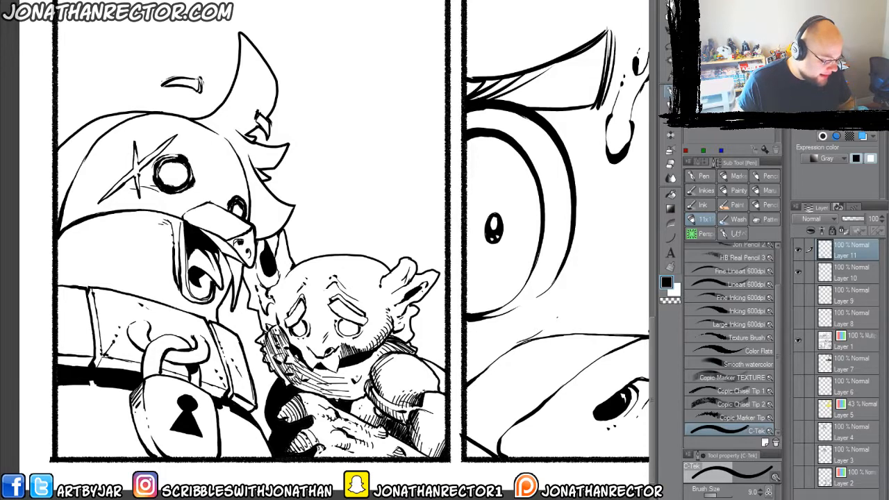
mouse_move(347, 386)
left_mouse_down()
mouse_move(338, 399)
mouse_move(347, 399)
left_mouse_up()
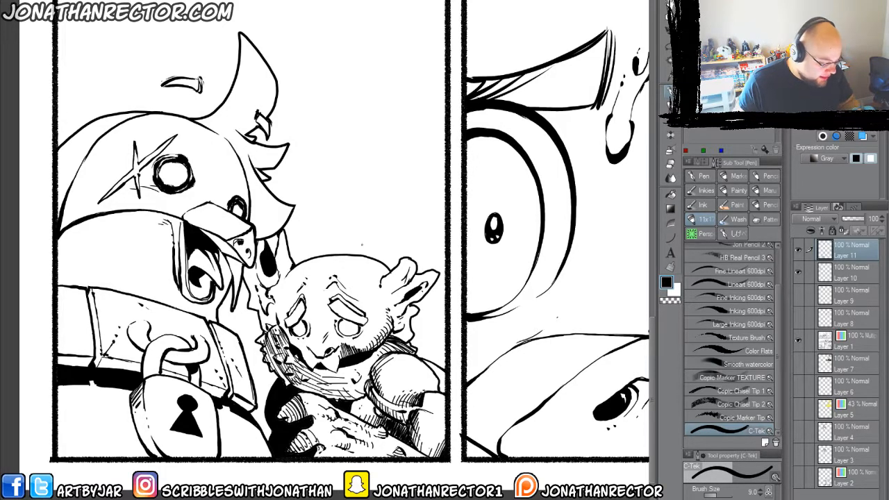
Darken the area behind the small creature's head and shade its lower ear fin with short hatching.
left_click_drag(403, 333, 413, 341)
left_click_drag(402, 333, 411, 339)
left_click_drag(399, 330, 410, 338)
left_click_drag(395, 329, 406, 335)
mouse_move(402, 323)
left_mouse_down()
mouse_move(409, 331)
mouse_move(412, 316)
left_mouse_up()
left_click_drag(418, 304, 411, 317)
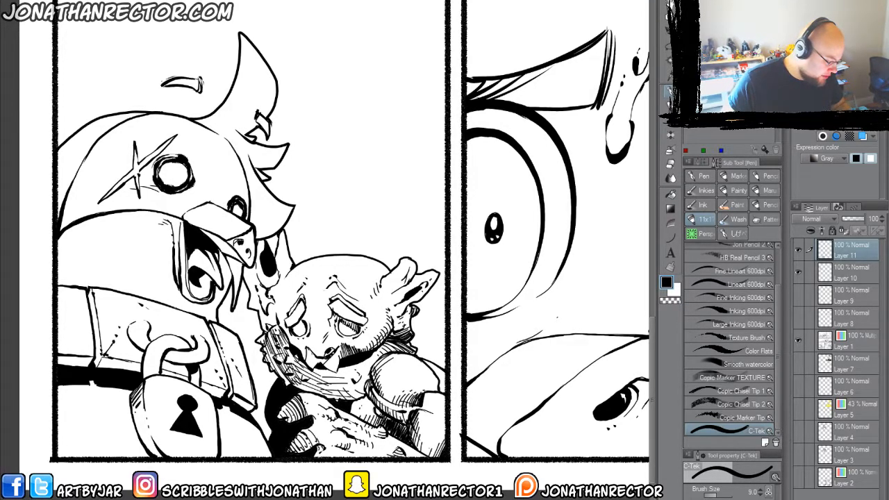
Add short shading strokes around the small creature's mouth and snout.
mouse_move(310, 353)
left_mouse_down()
mouse_move(322, 361)
mouse_move(313, 364)
left_mouse_up()
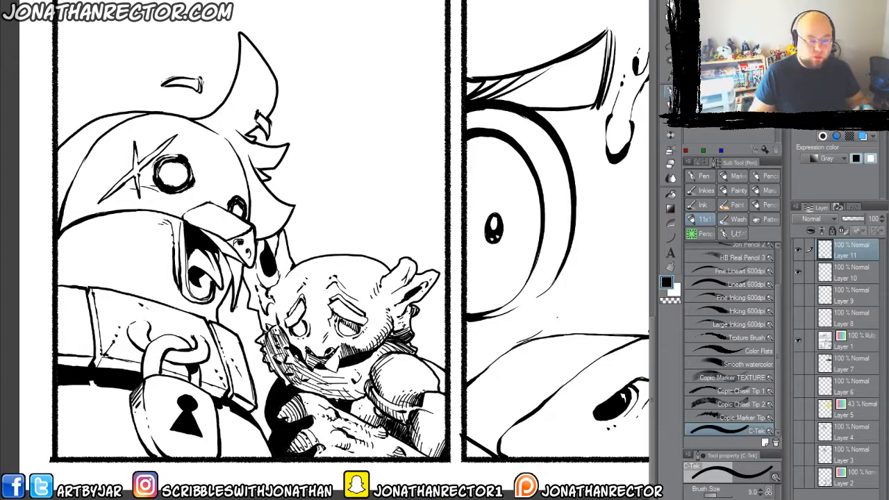
key("e")
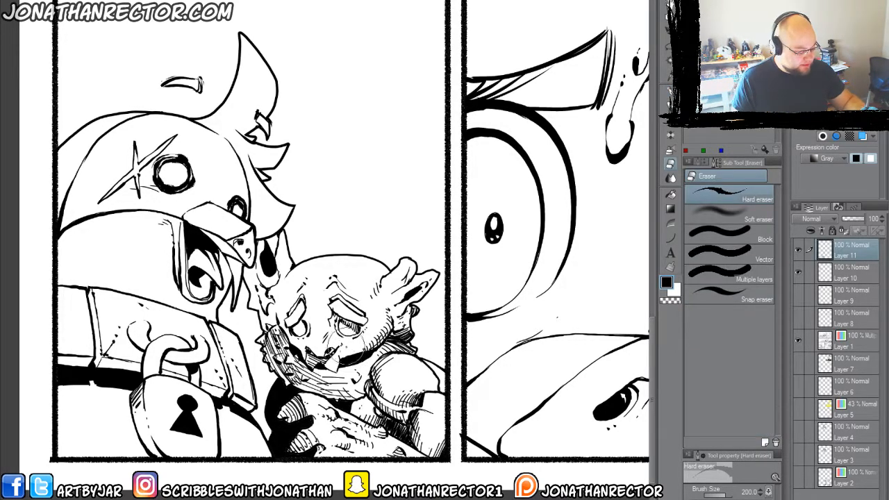
scroll(319, 399, "down", 1)
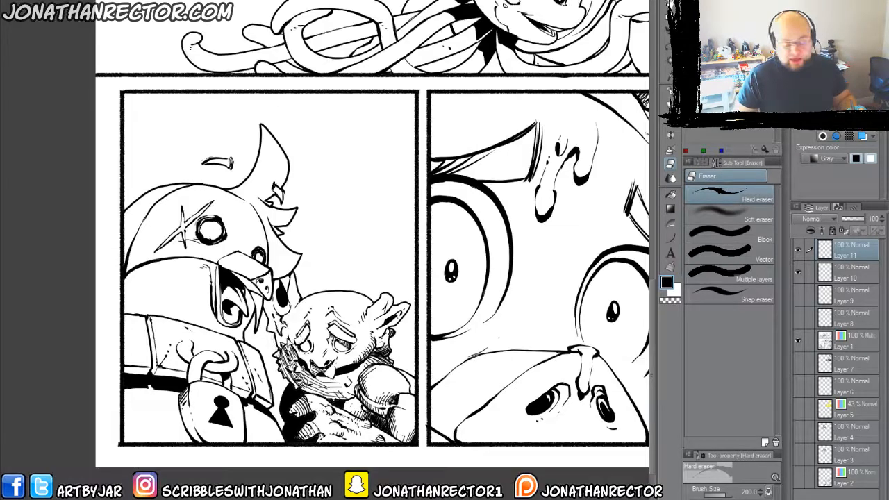
left_click_drag(290, 342, 247, 364)
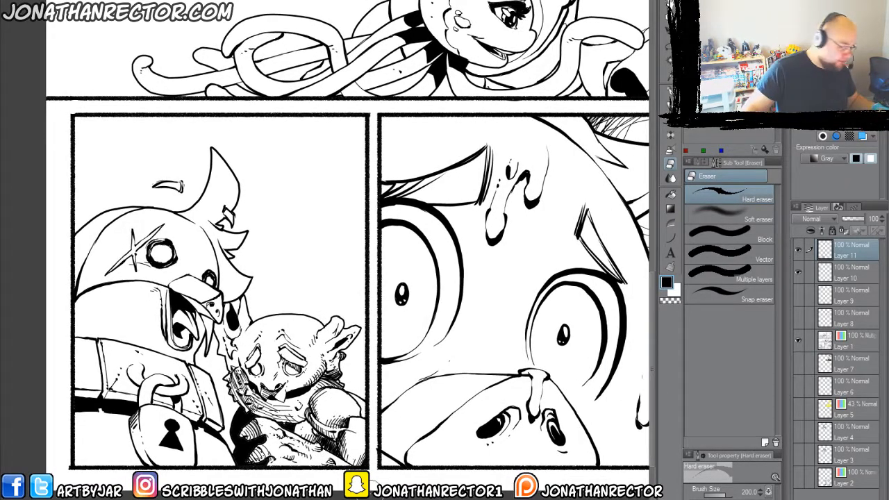